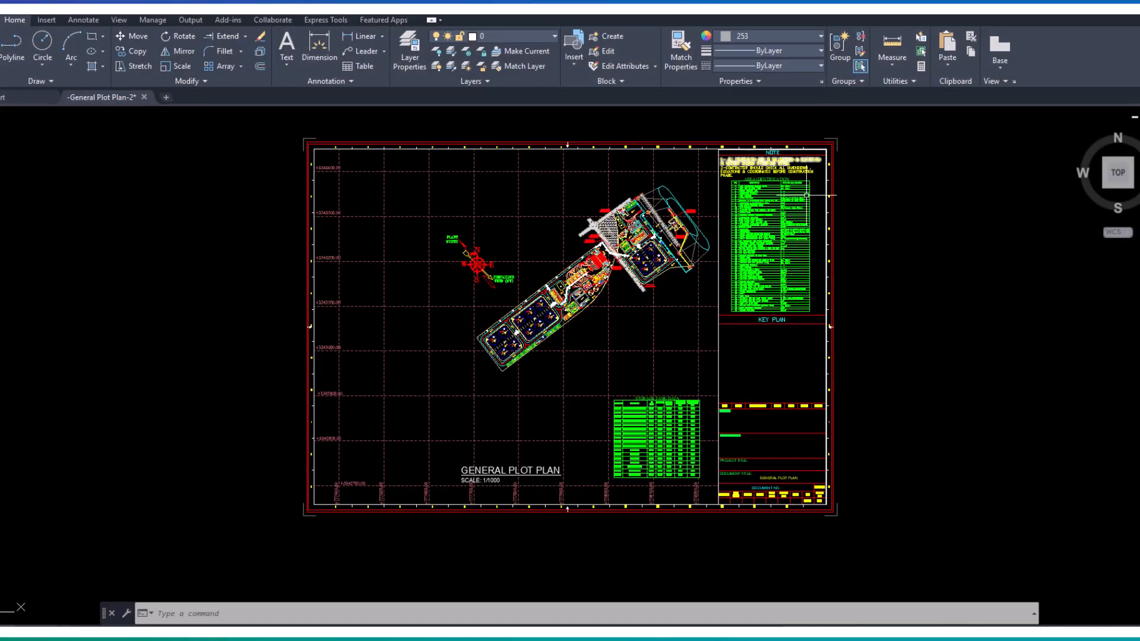
# - Examine the general plot plan's title and scale, its north and wind compass, and the storage tank area
pyautogui.scroll(6, 515, 471)
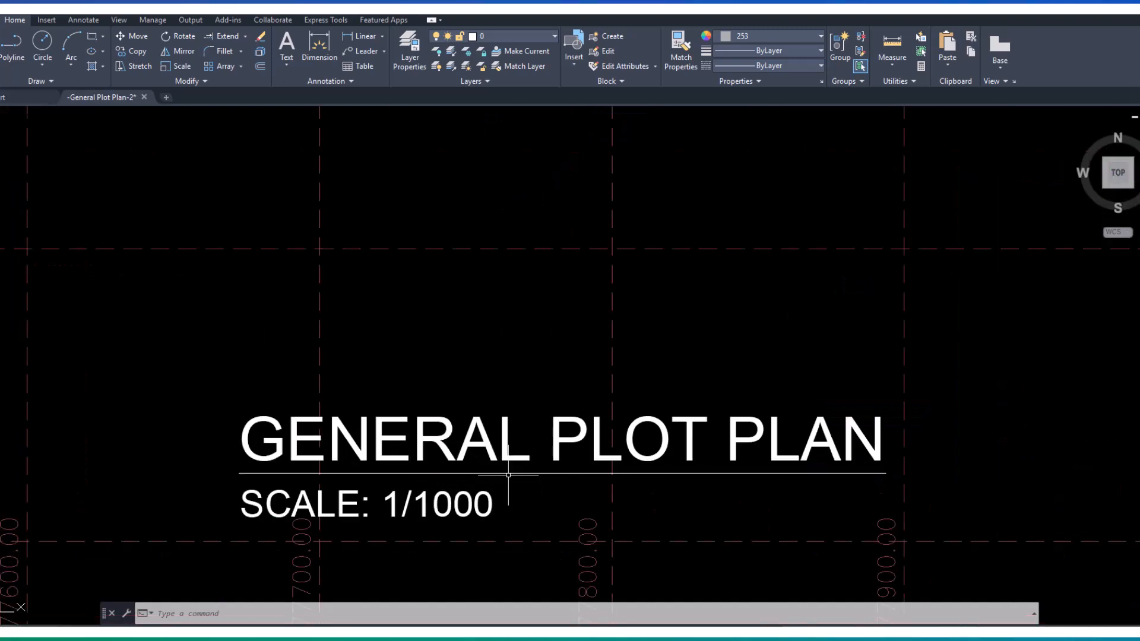
pyautogui.scroll(-8, 544, 469)
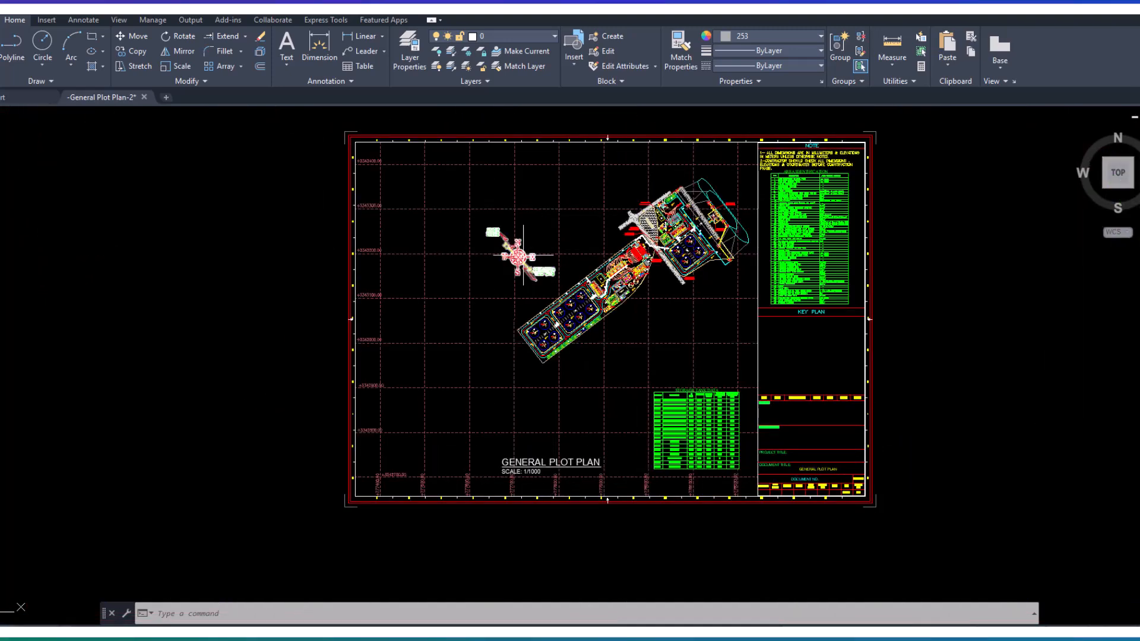
pyautogui.scroll(5, 515, 232)
pyautogui.scroll(4, 511, 237)
pyautogui.moveTo(516, 255); pyautogui.dragTo(579, 246, button='middle')
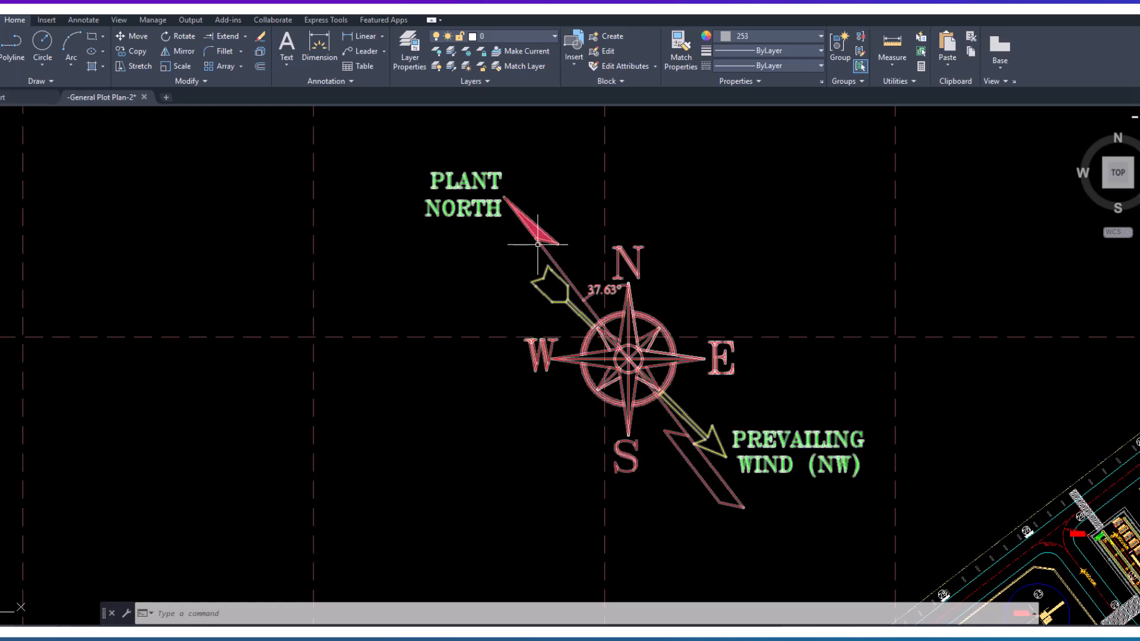
pyautogui.scroll(-5, 612, 309)
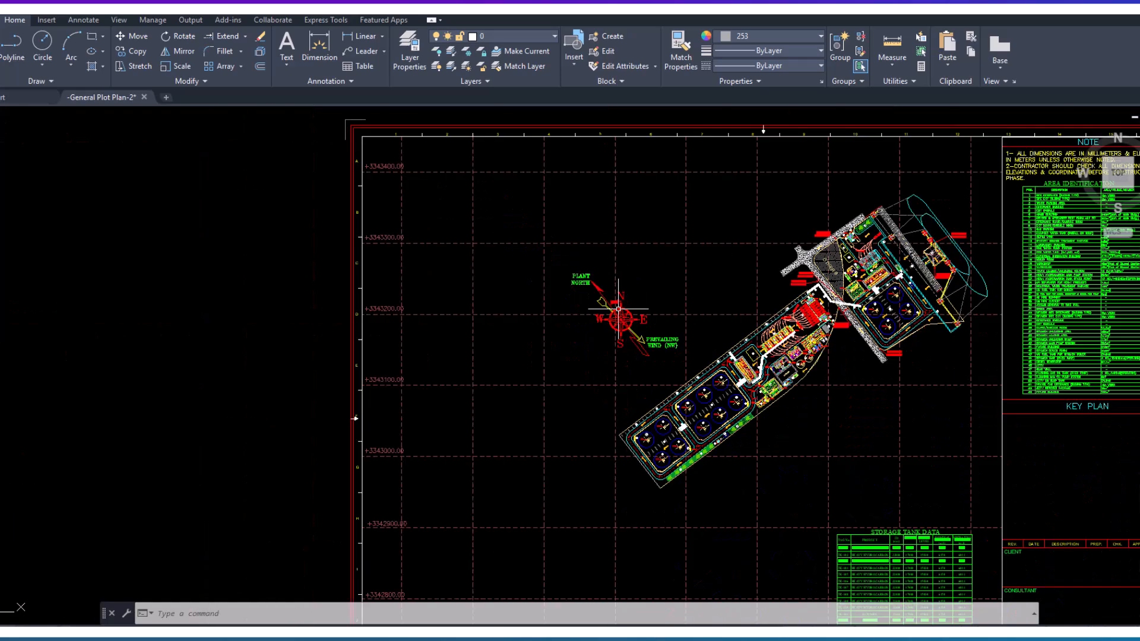
pyautogui.scroll(8, 657, 366)
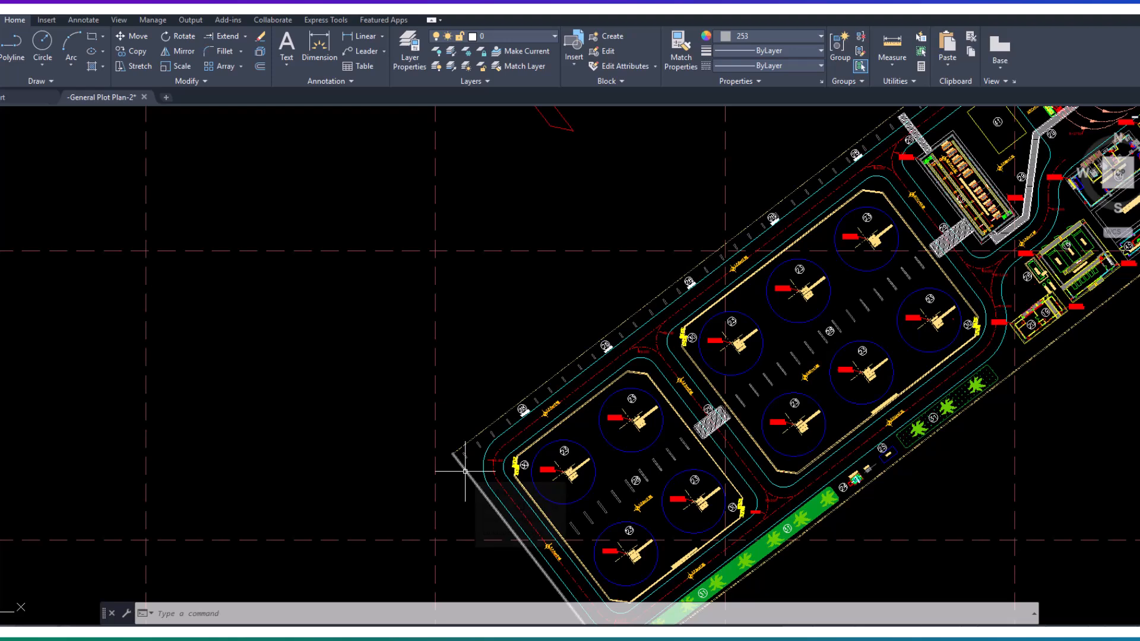
pyautogui.moveTo(501, 415)
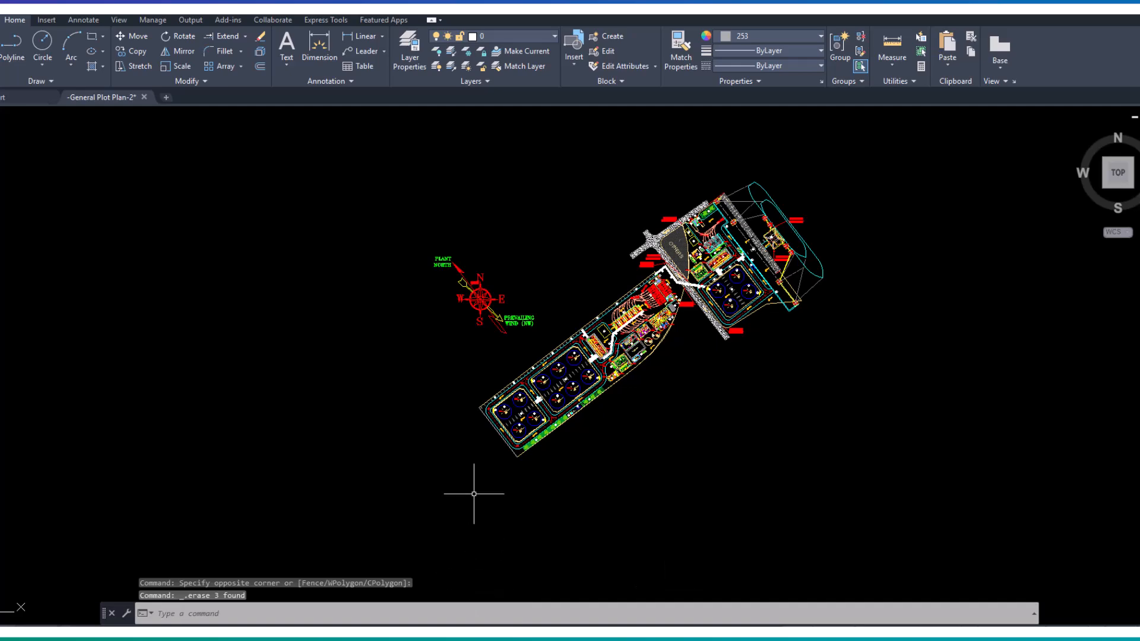
# - Draw a vertical reference line upward from the westernmost corner of the plot boundary, beside the storage tanks
pyautogui.scroll(10, 479, 411)
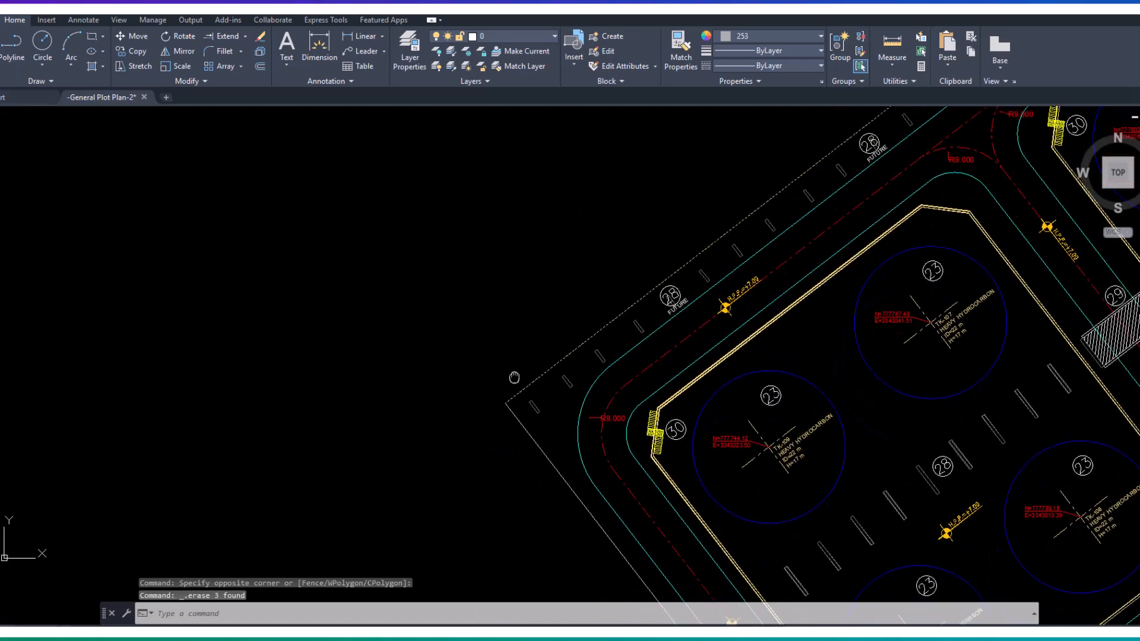
pyautogui.scroll(2, 534, 364)
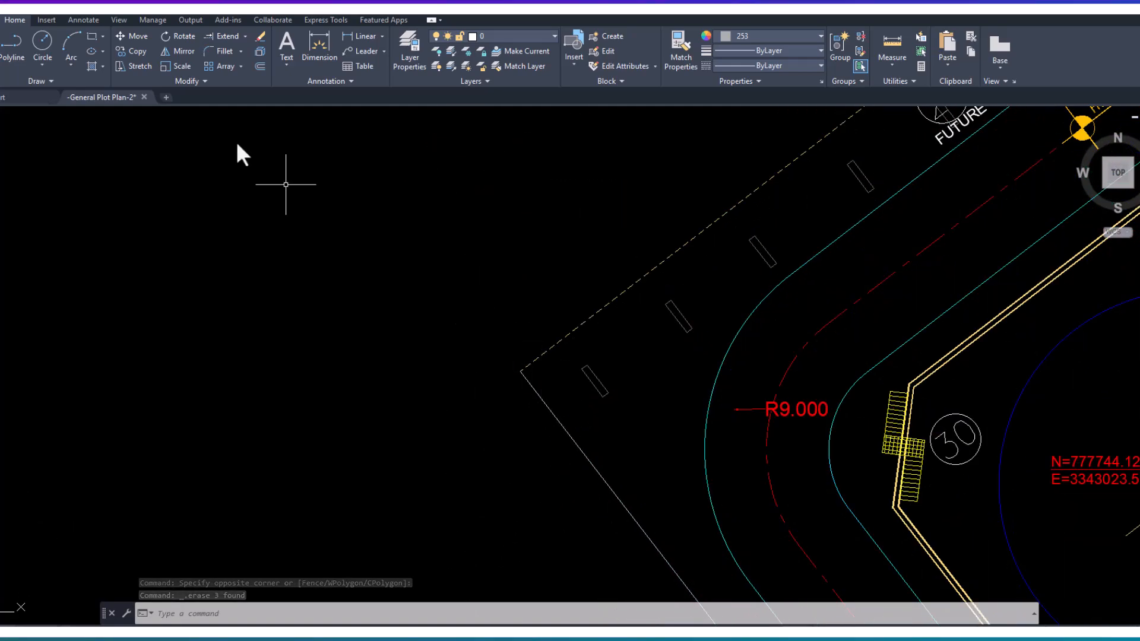
pyautogui.click(3, 59)
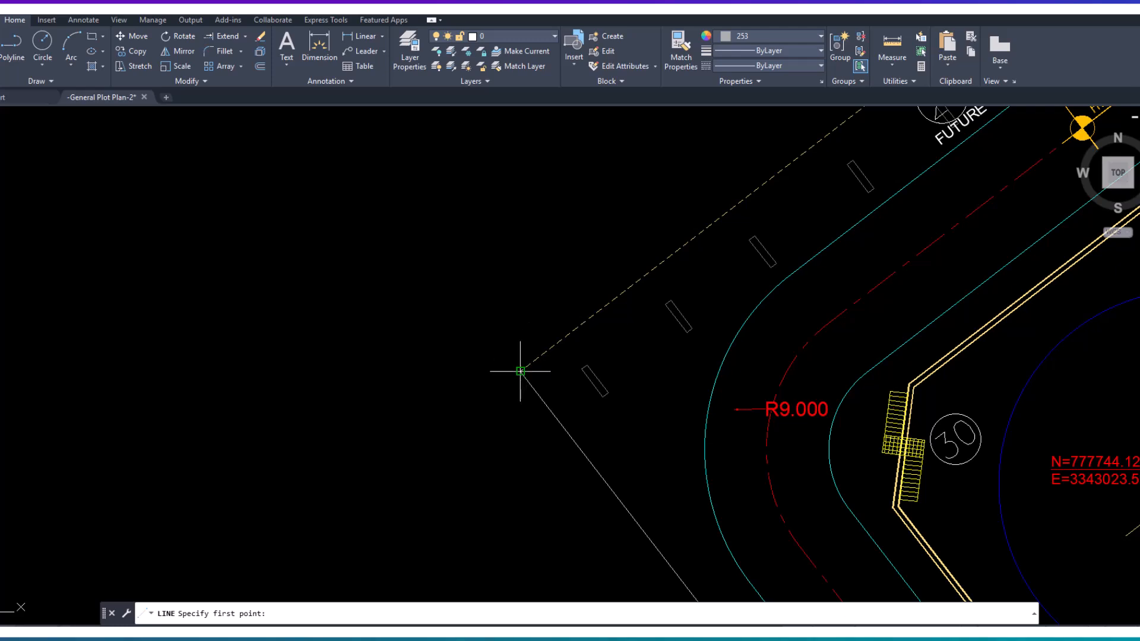
pyautogui.click(520, 370)
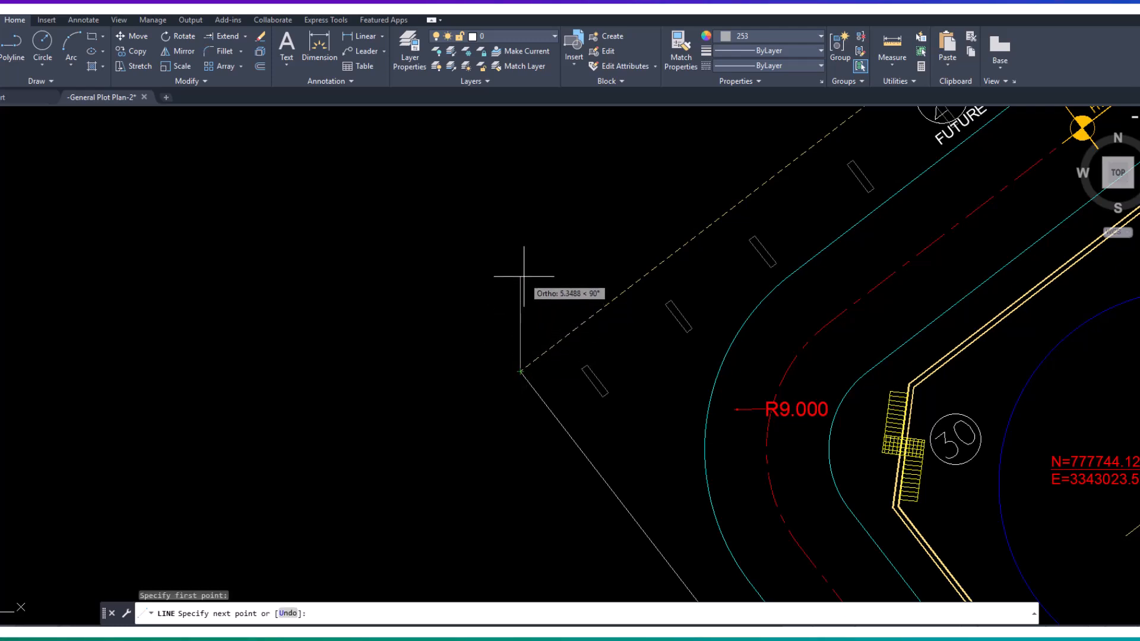
pyautogui.click(520, 236)
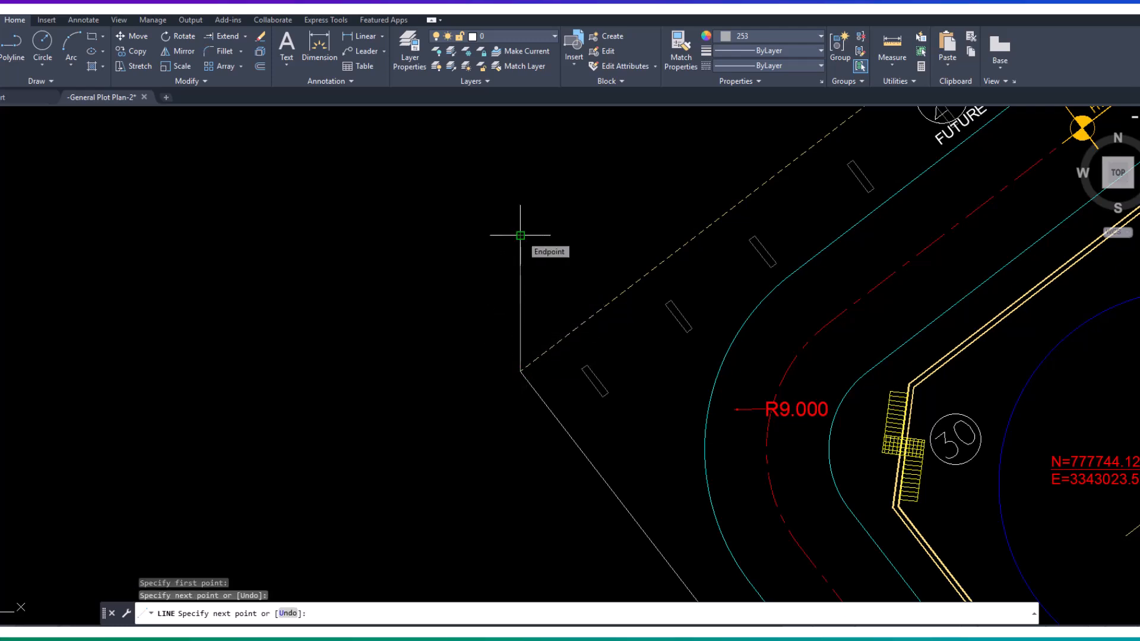
pyautogui.press('Return')
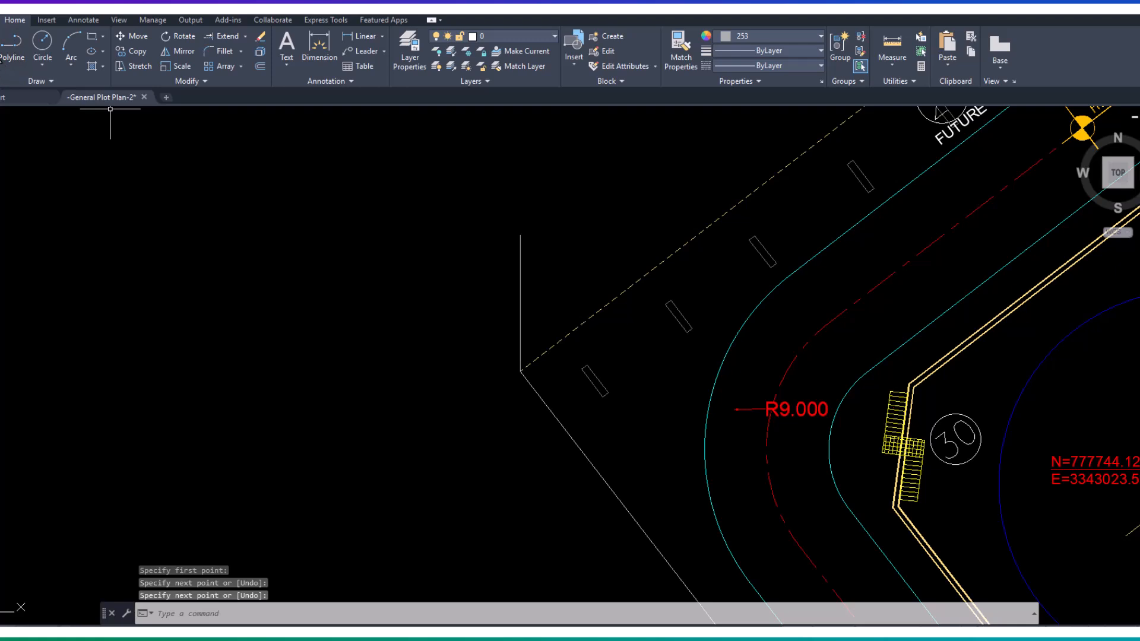
# - Turn Ortho off and draw a short diagonal line just northwest of the plot corner, across the southwest boundary's direction
pyautogui.click(3, 70)
pyautogui.click(495, 282)
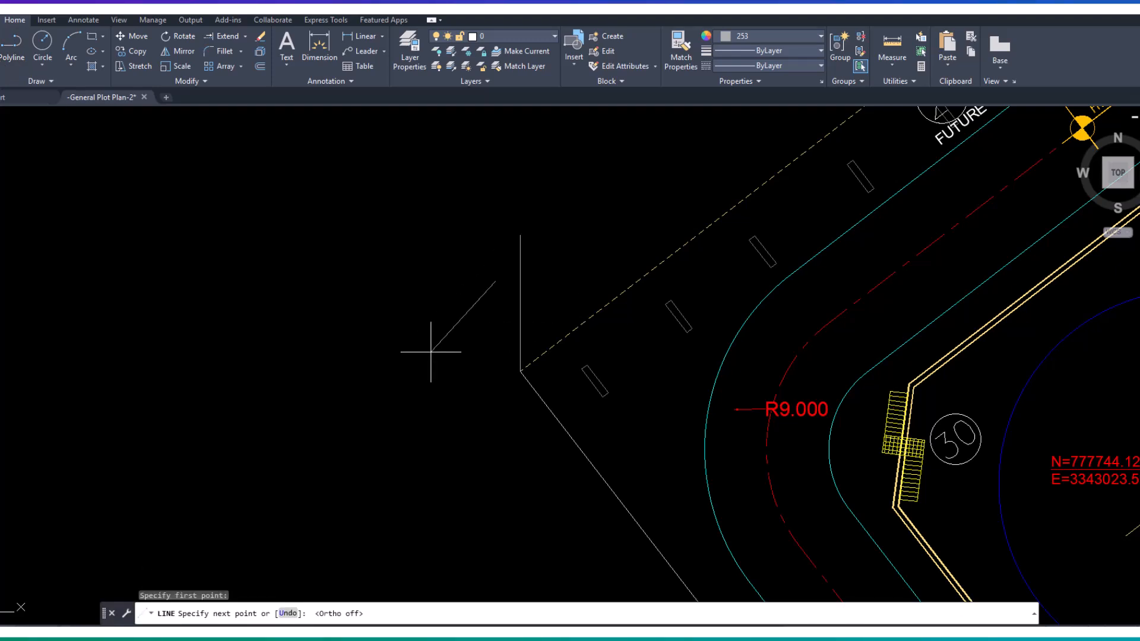
pyautogui.press('F8')
pyautogui.click(431, 352)
pyautogui.press('Return')
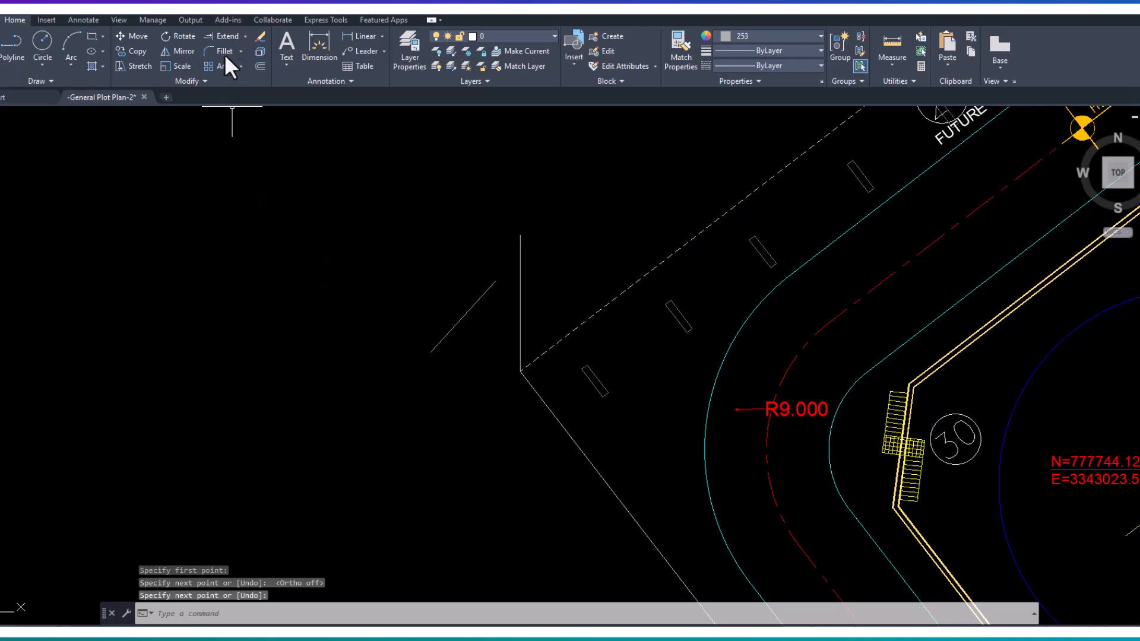
# - Extend the southwest boundary line to the short diagonal line, and delete that diagonal line
pyautogui.click(227, 36)
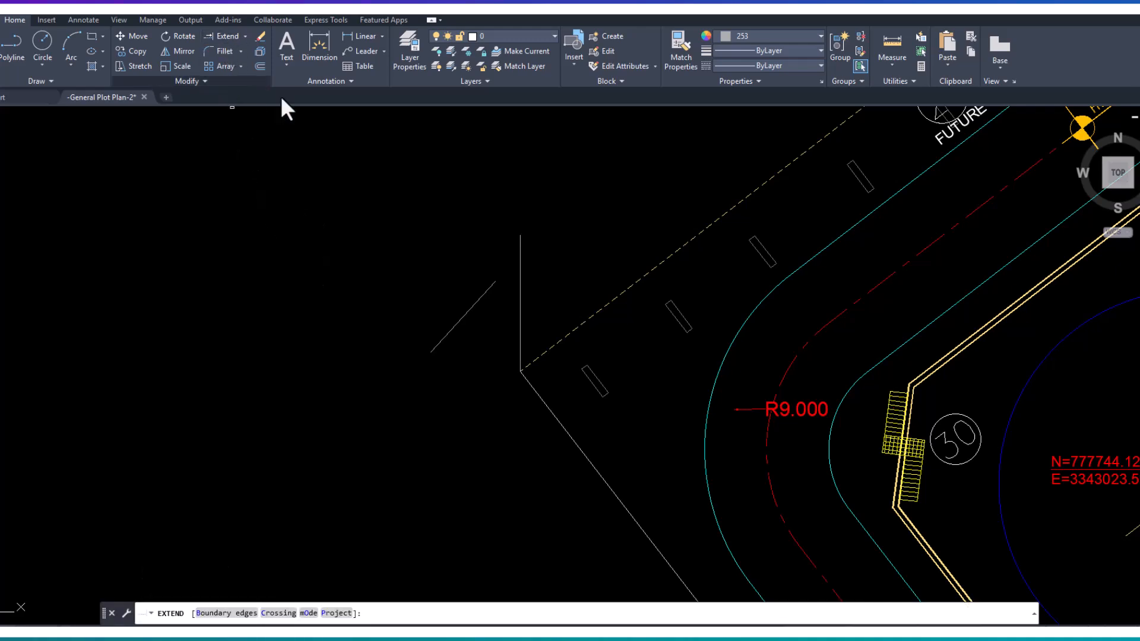
pyautogui.click(526, 379)
pyautogui.press('Return')
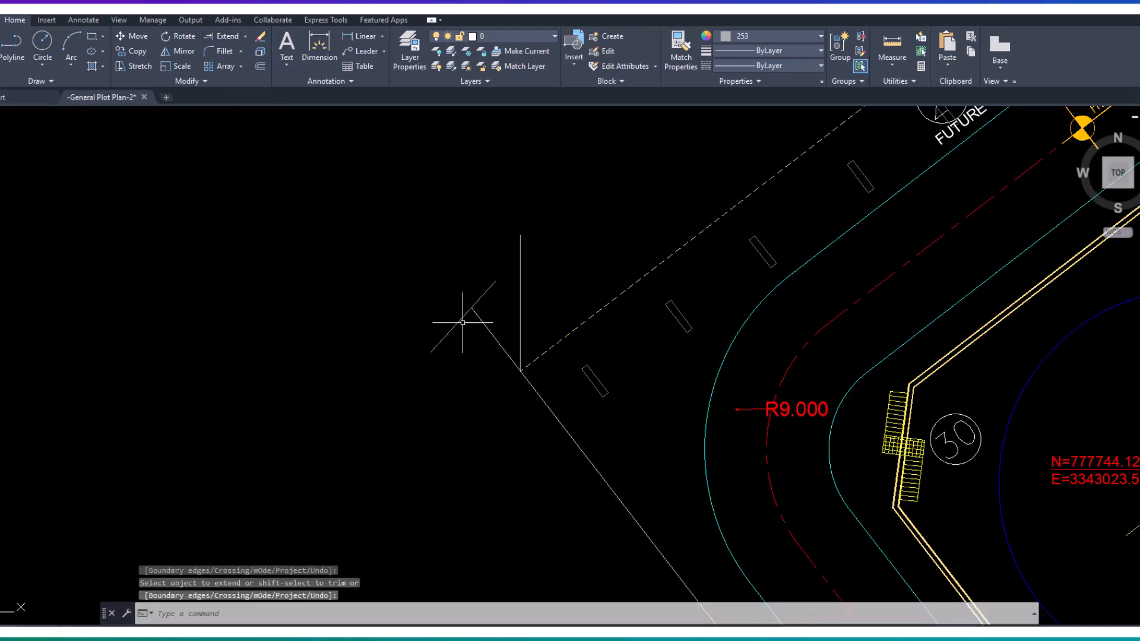
pyautogui.click(461, 320)
pyautogui.press('Delete')
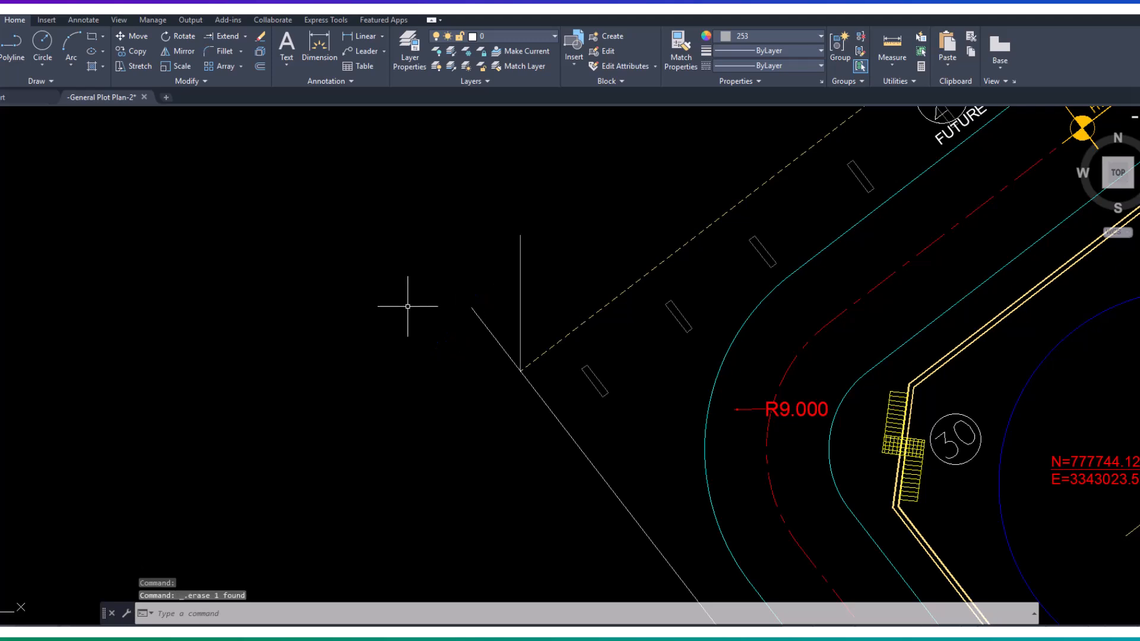
# - Draw a separate line from the extended boundary's free end back to the plot corner
pyautogui.write('l')
pyautogui.press('Return')
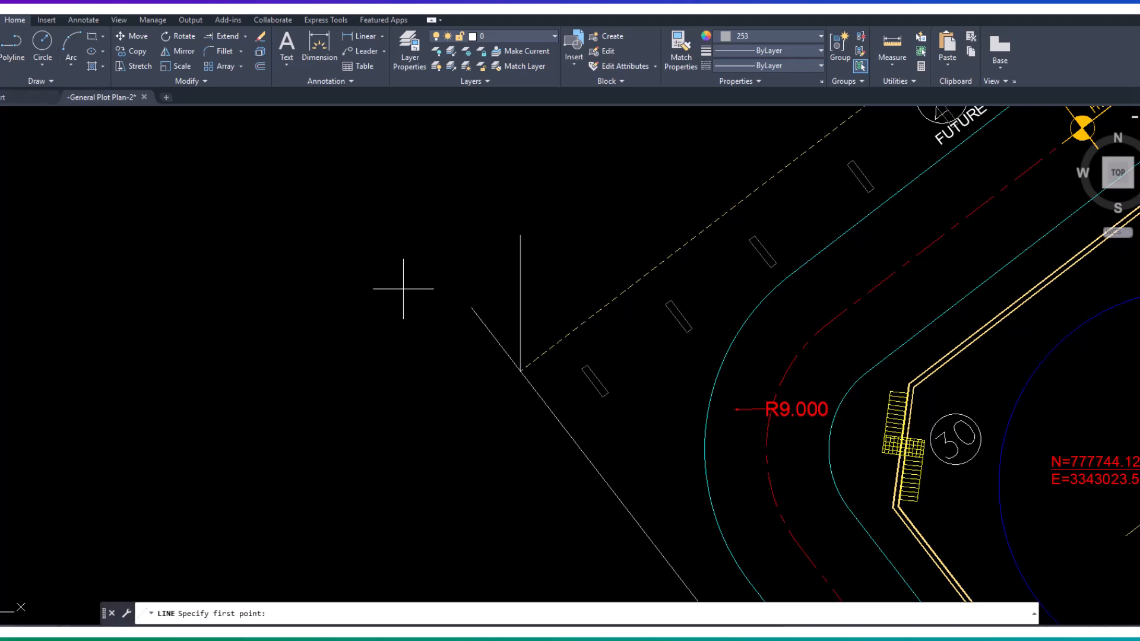
pyautogui.click(472, 308)
pyautogui.click(520, 372)
pyautogui.press('Return')
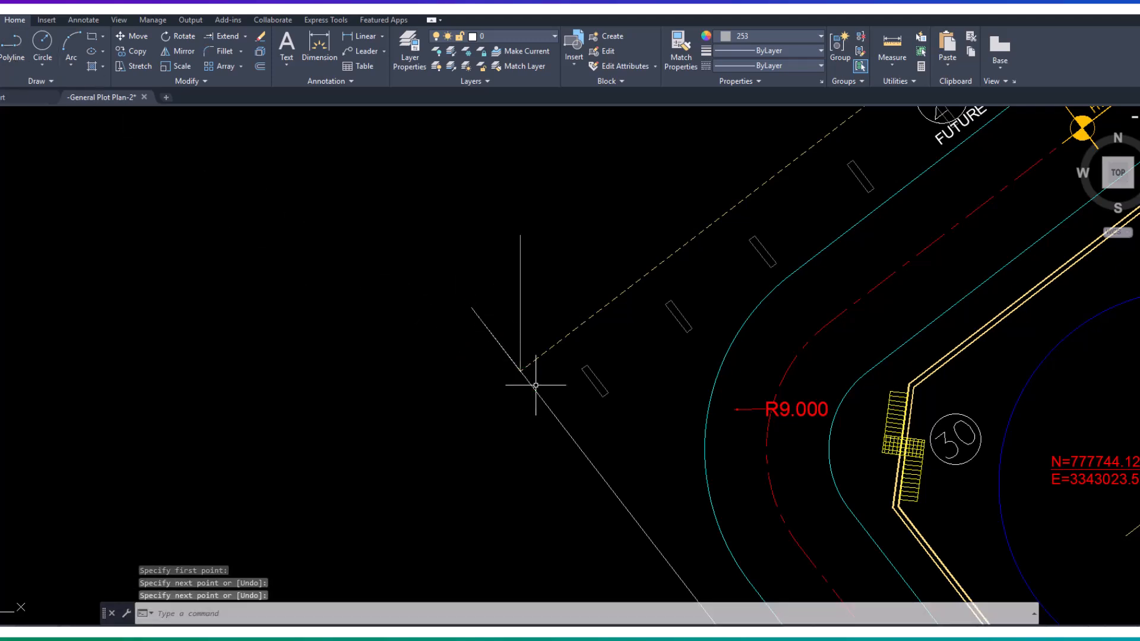
# - Stretch the extended end of the southwest boundary line back to the plot corner
pyautogui.click(533, 389)
pyautogui.click(472, 308)
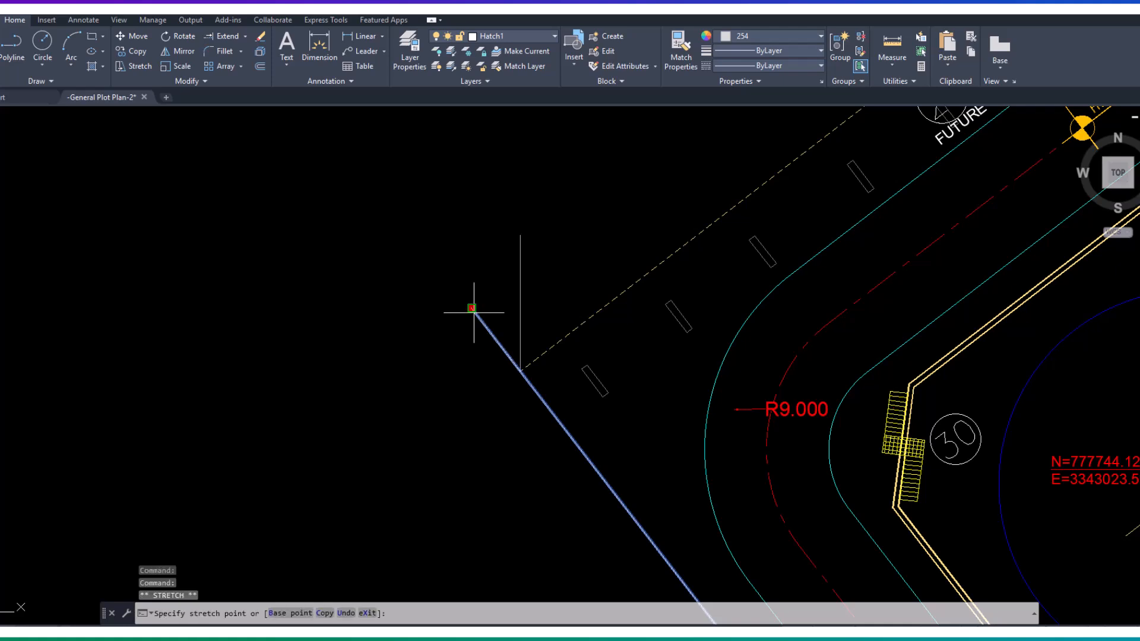
pyautogui.press('Escape')
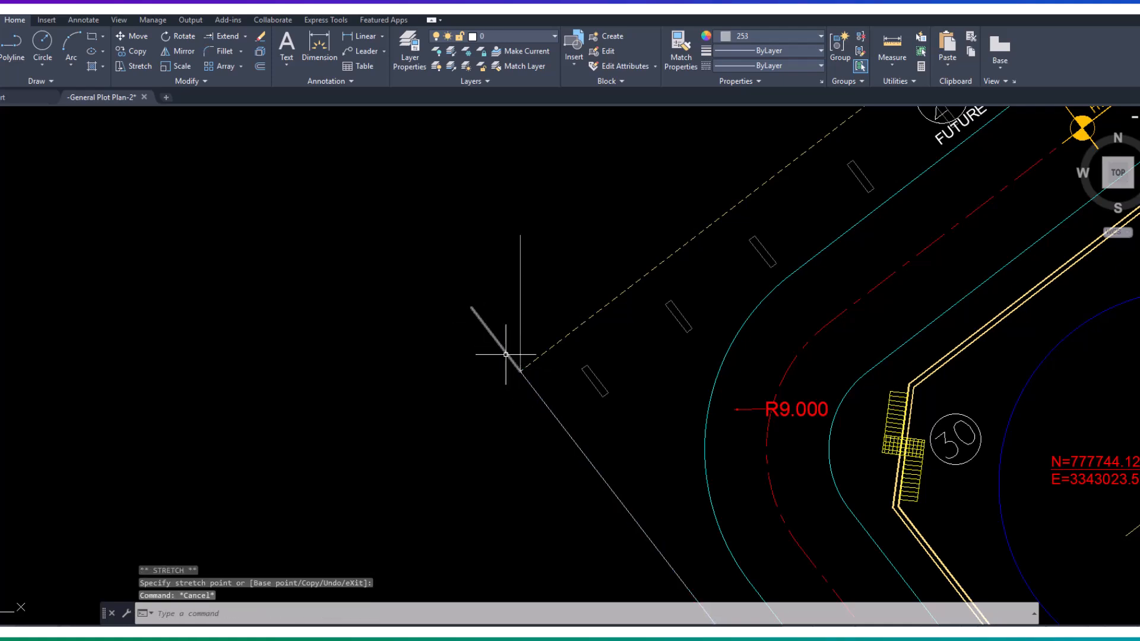
pyautogui.click(505, 351)
pyautogui.press('Escape')
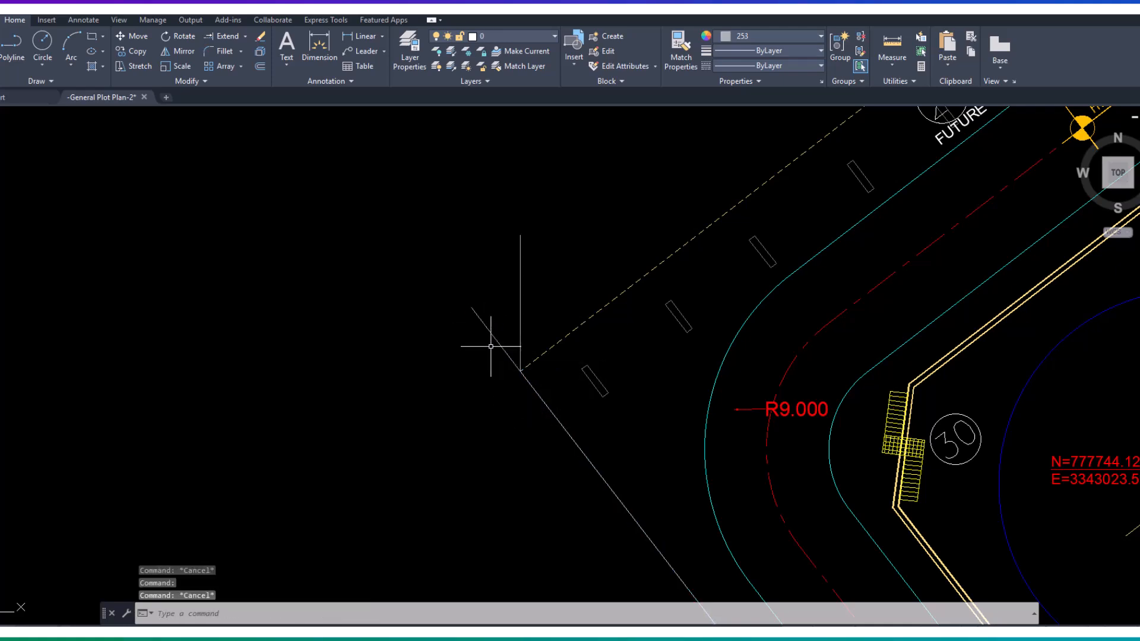
# - Mirror the short line at the plot corner across the vertical reference line, and delete the original short line
pyautogui.click(184, 53)
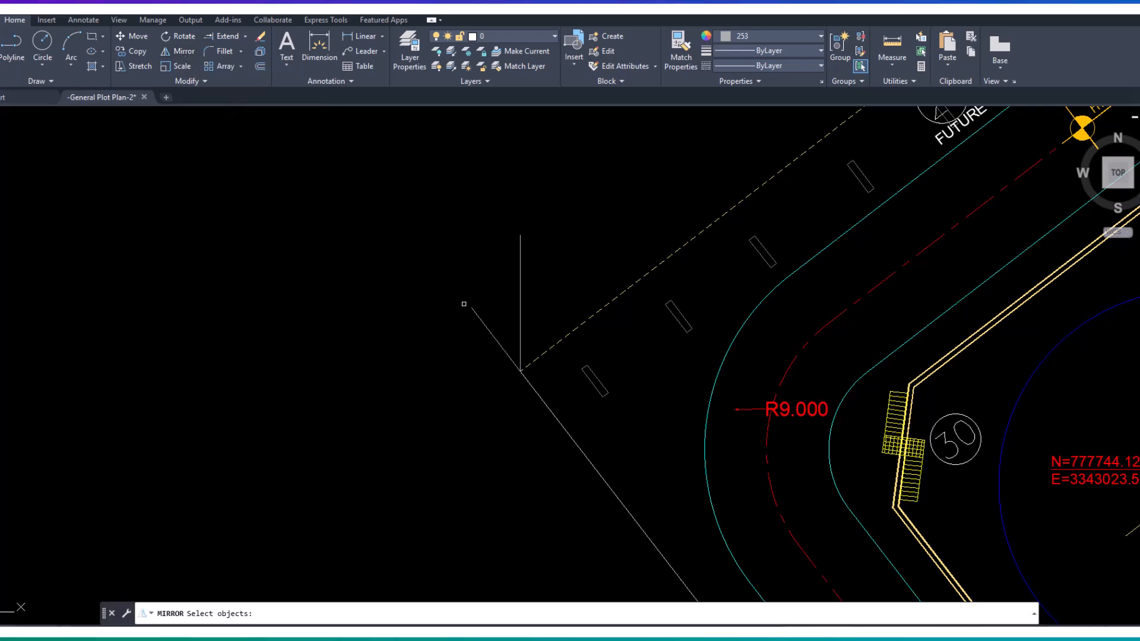
pyautogui.click(483, 320)
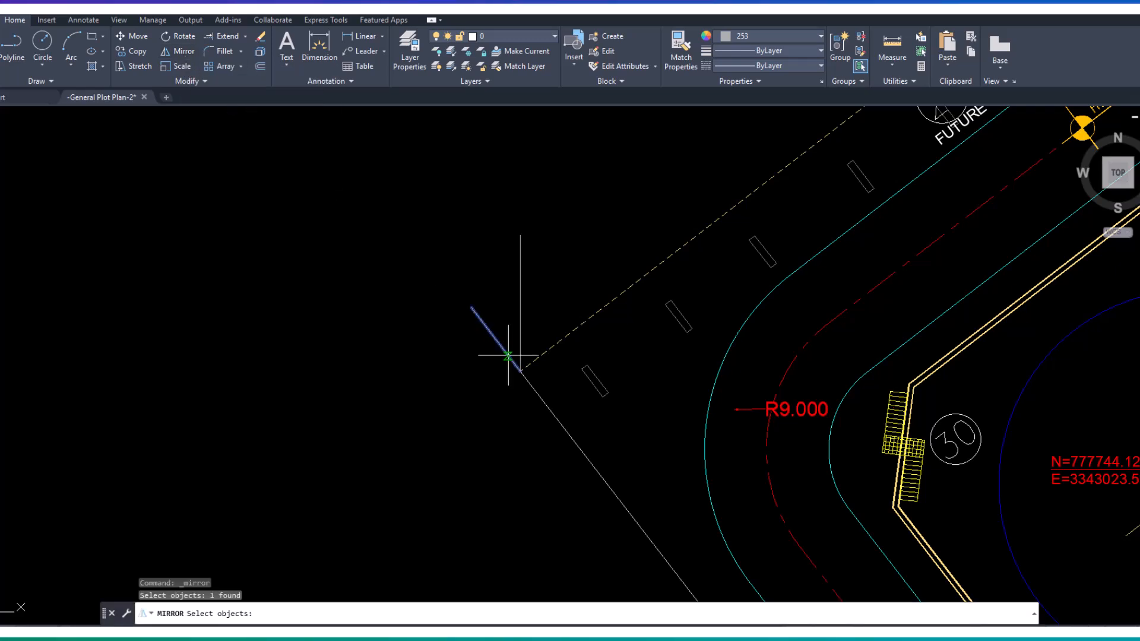
pyautogui.press('Return')
pyautogui.click(521, 371)
pyautogui.click(522, 237)
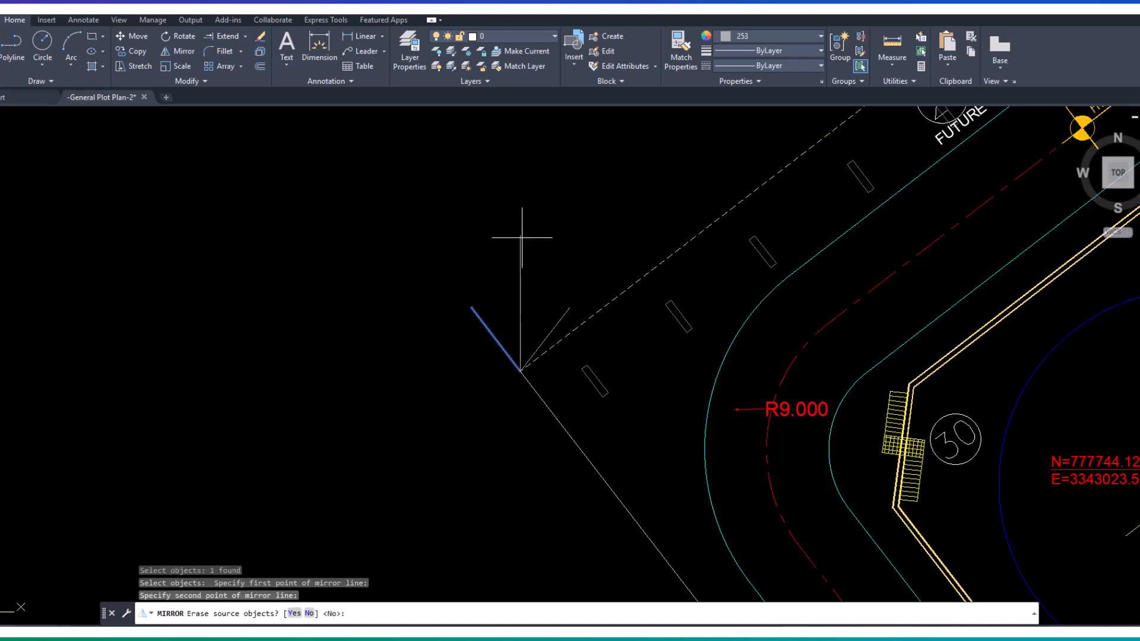
pyautogui.press('Return')
pyautogui.click(492, 336)
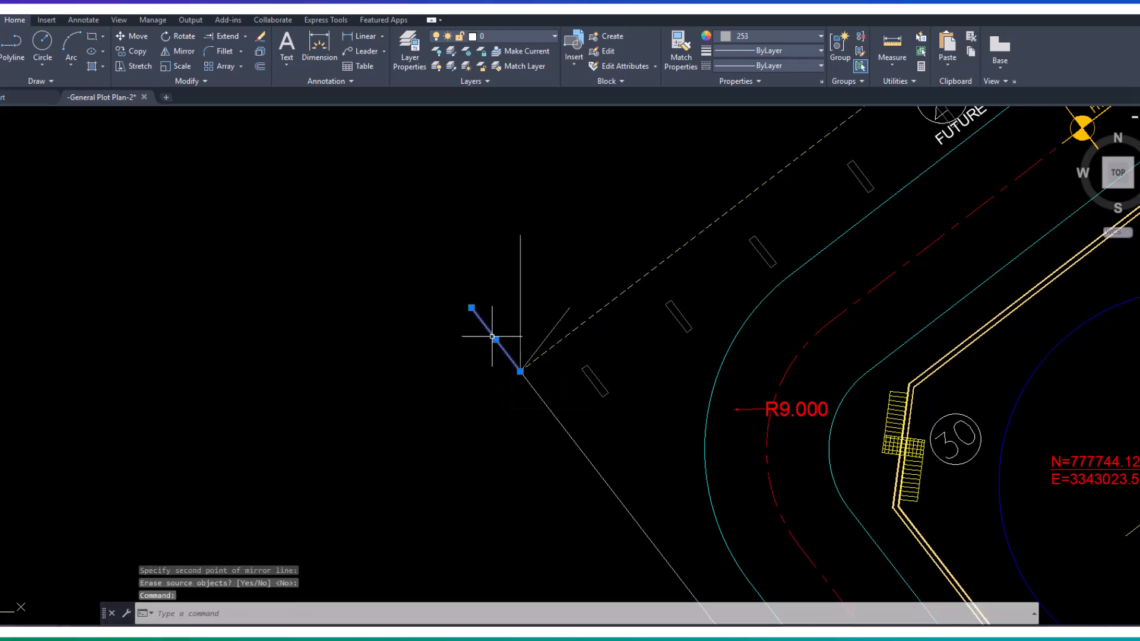
pyautogui.press('Delete')
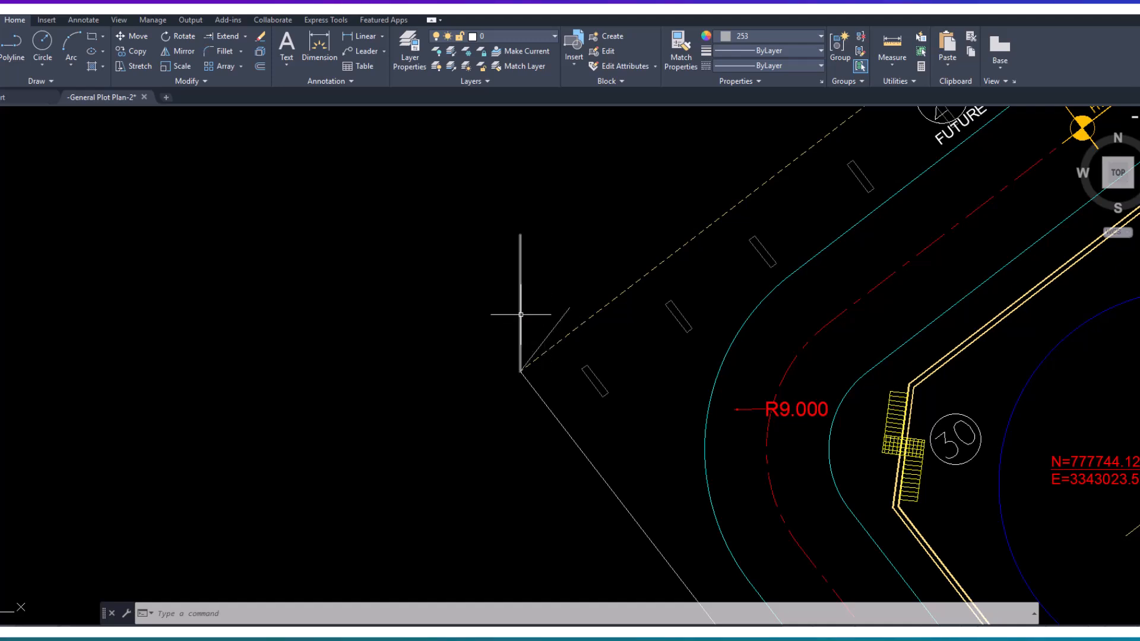
# - Rotate the whole plot plan and compass about the plot's west corner, picking the mirrored line's endpoint for the rotation angle
pyautogui.click(173, 35)
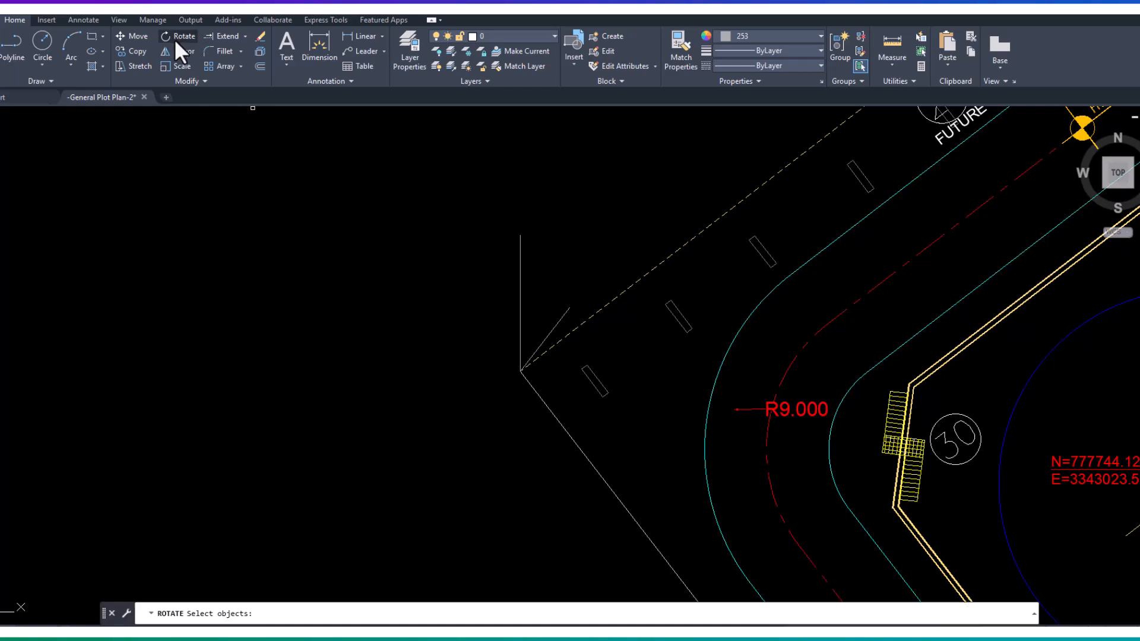
pyautogui.scroll(-8, 444, 349)
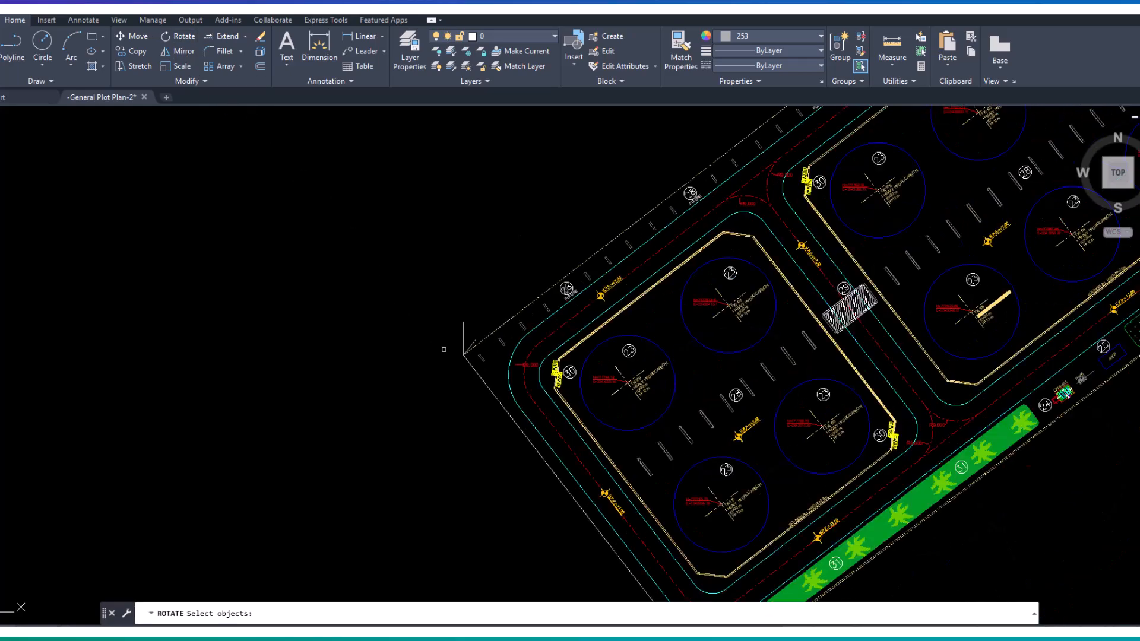
pyautogui.scroll(-2, 629, 296)
pyautogui.moveTo(629, 297); pyautogui.dragTo(656, 347, button='middle')
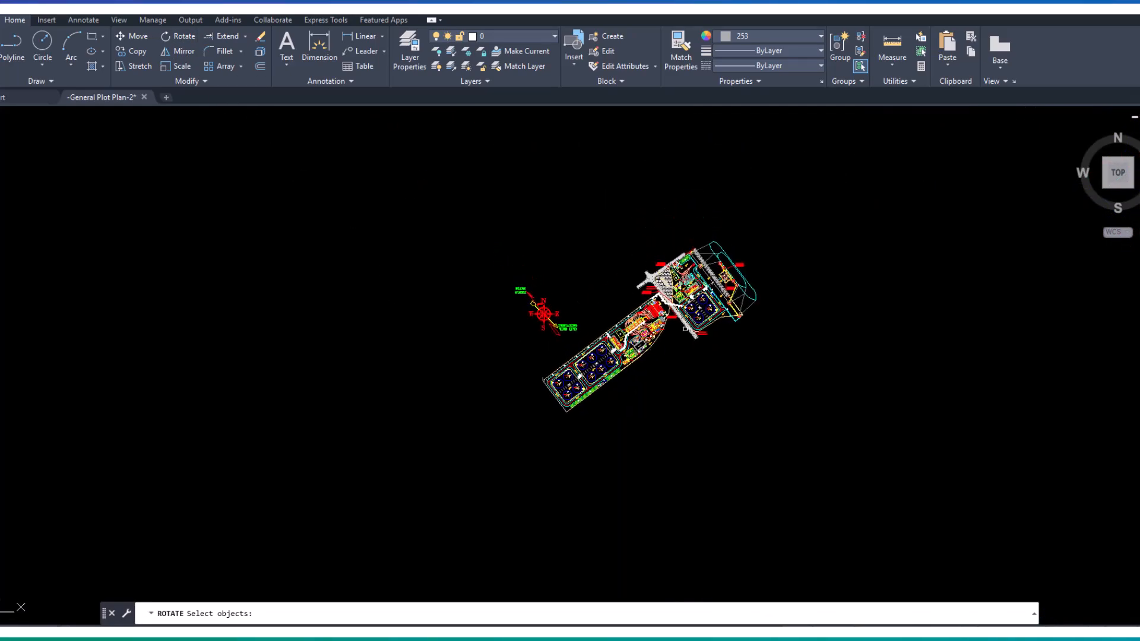
pyautogui.click(791, 195)
pyautogui.click(465, 467)
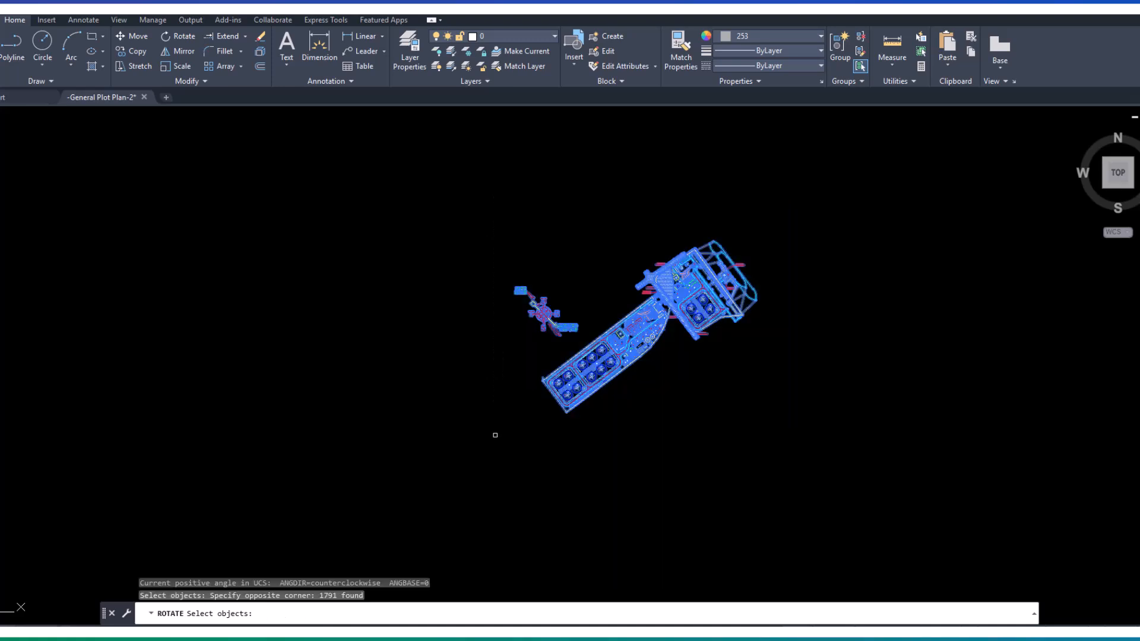
pyautogui.press('Return')
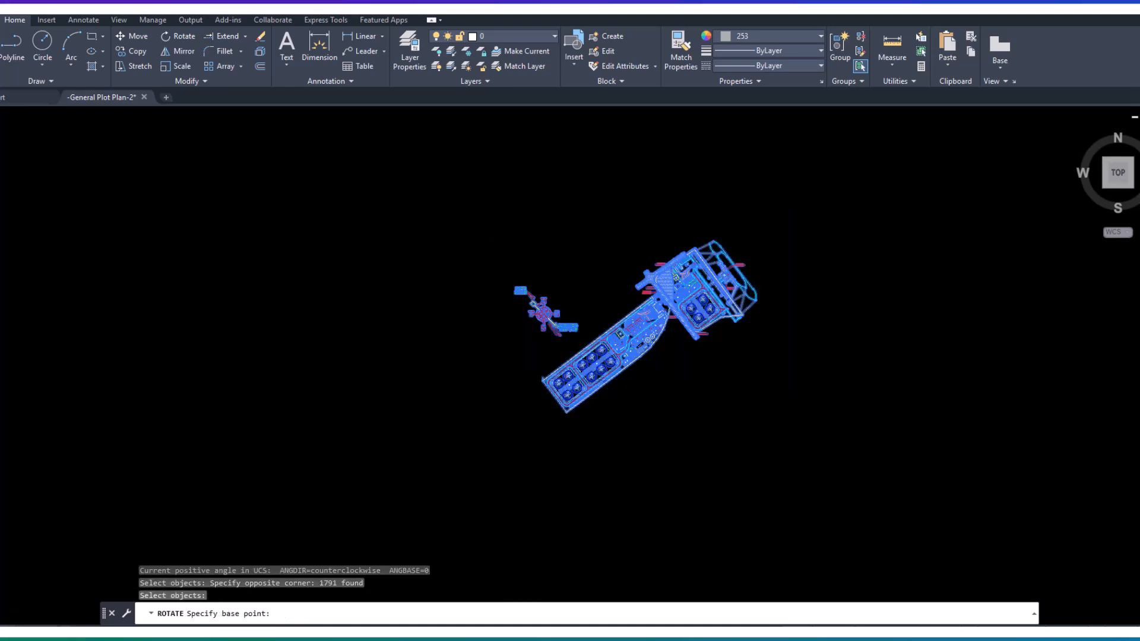
pyautogui.scroll(6, 552, 394)
pyautogui.scroll(4, 618, 443)
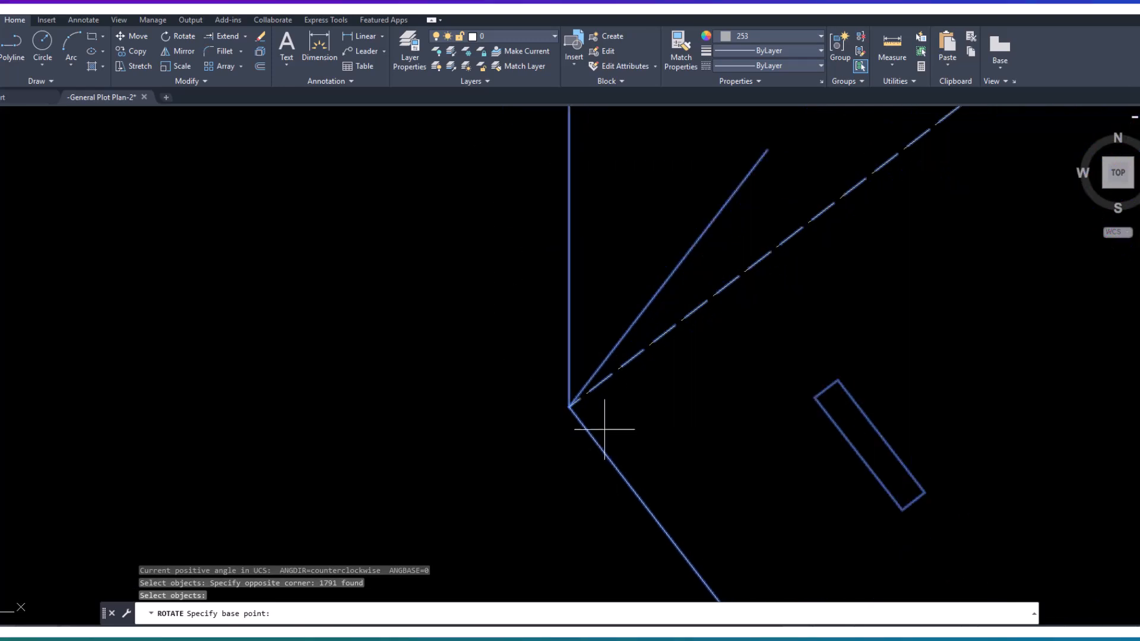
pyautogui.click(570, 411)
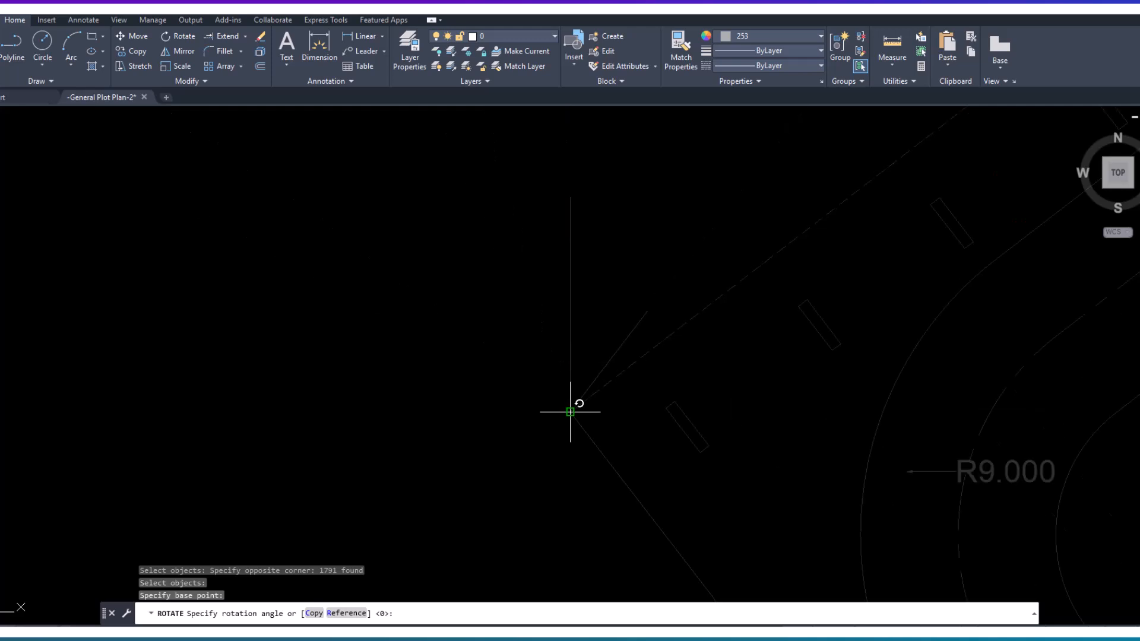
pyautogui.click(618, 349)
pyautogui.scroll(-6, 615, 422)
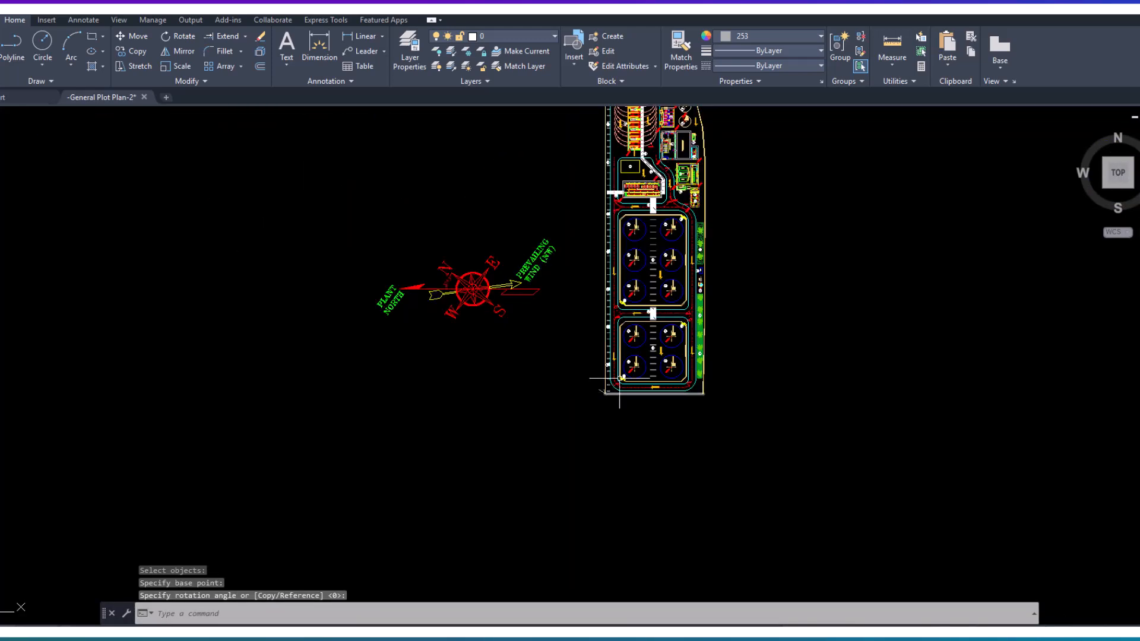
# - Rotate the whole plot plan and compass by -90 degrees about the plot corner where the short reference lines meet
pyautogui.scroll(-4, 616, 423)
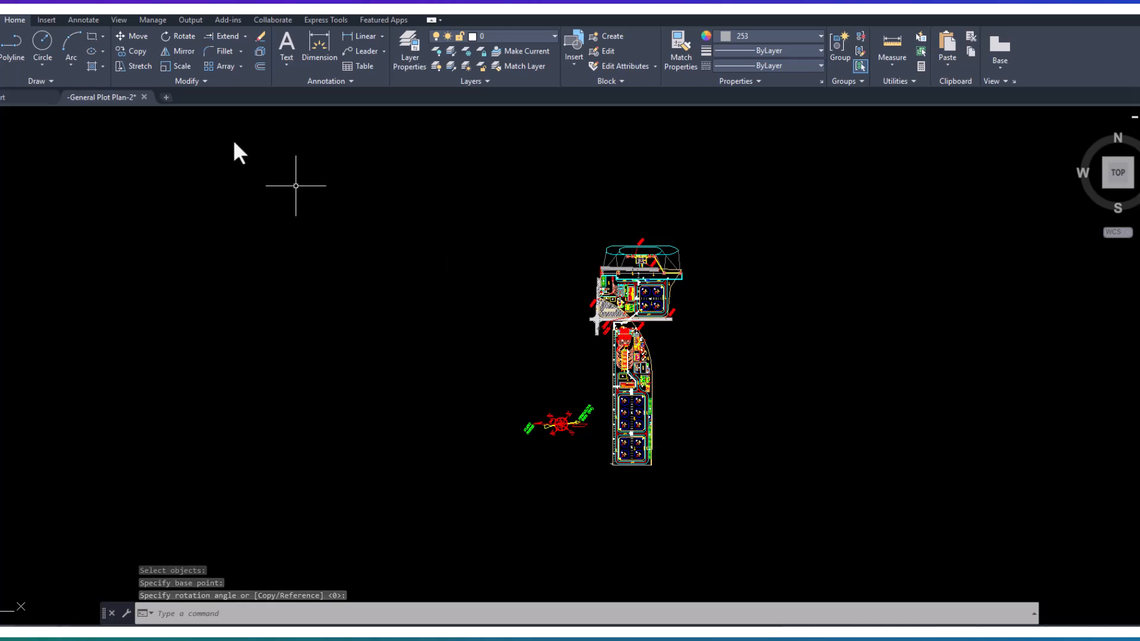
pyautogui.click(181, 37)
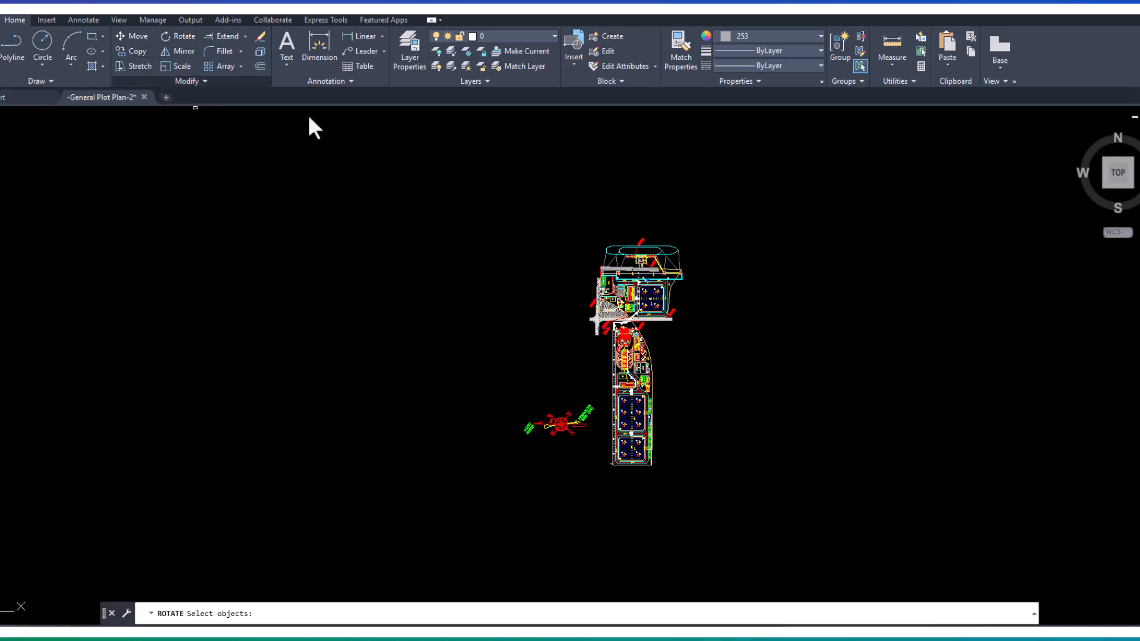
pyautogui.click(723, 208)
pyautogui.click(446, 533)
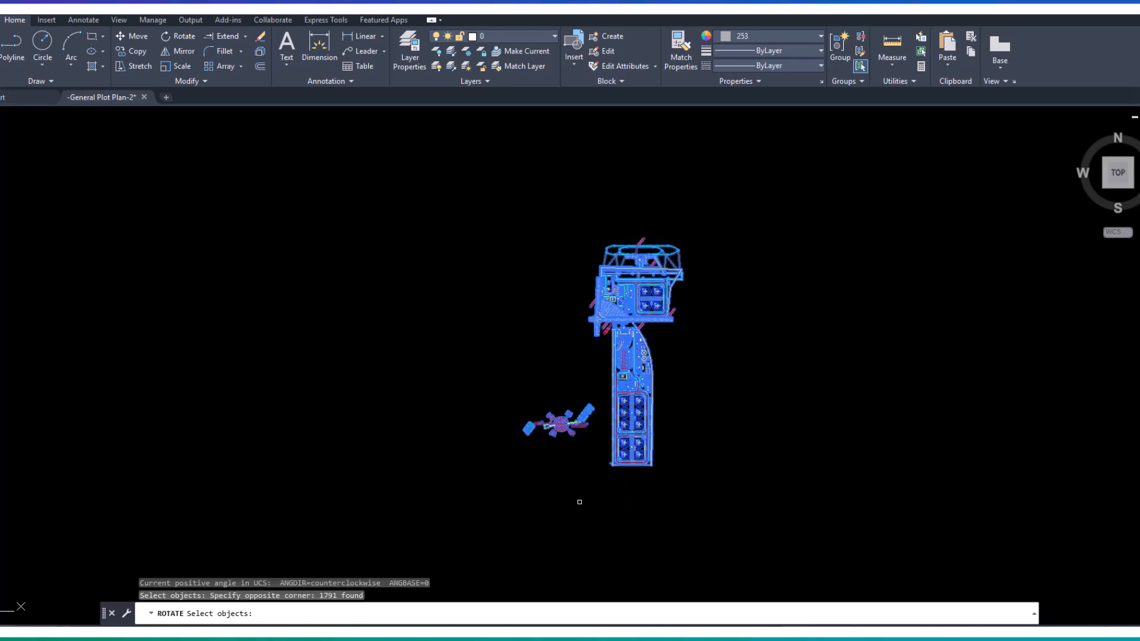
pyautogui.scroll(10, 614, 483)
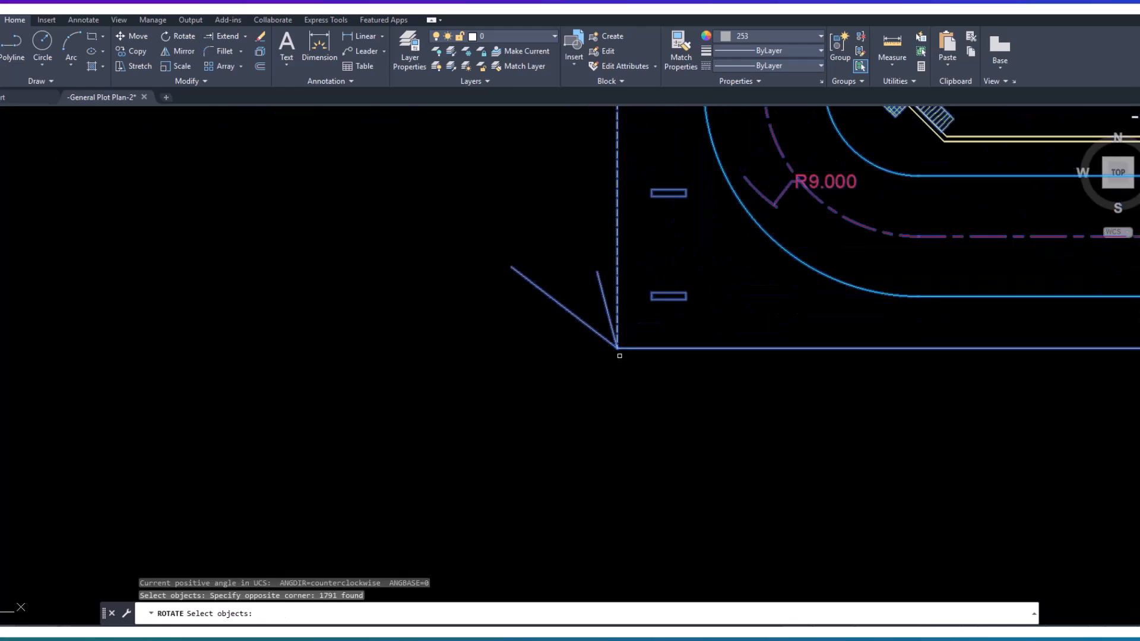
pyautogui.press('Return')
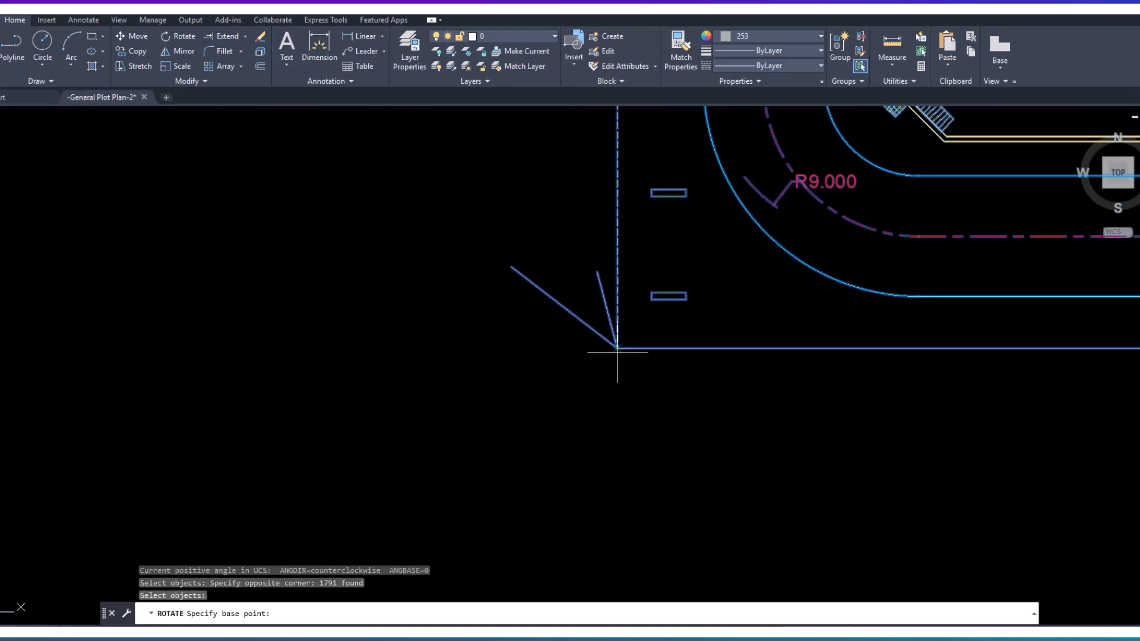
pyautogui.click(616, 348)
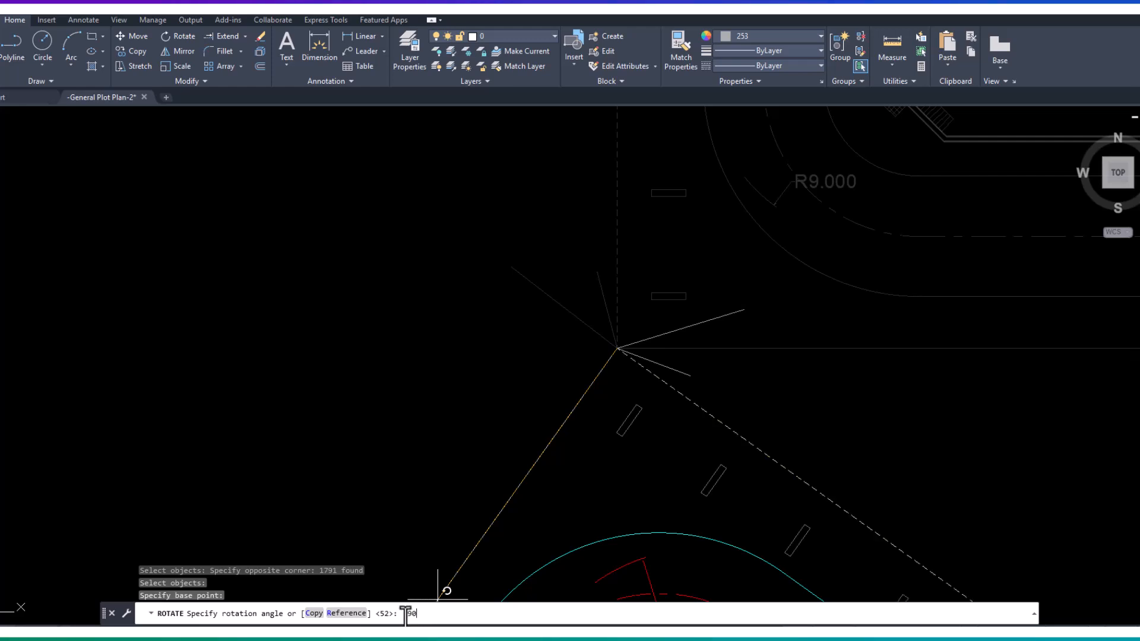
pyautogui.press('Return')
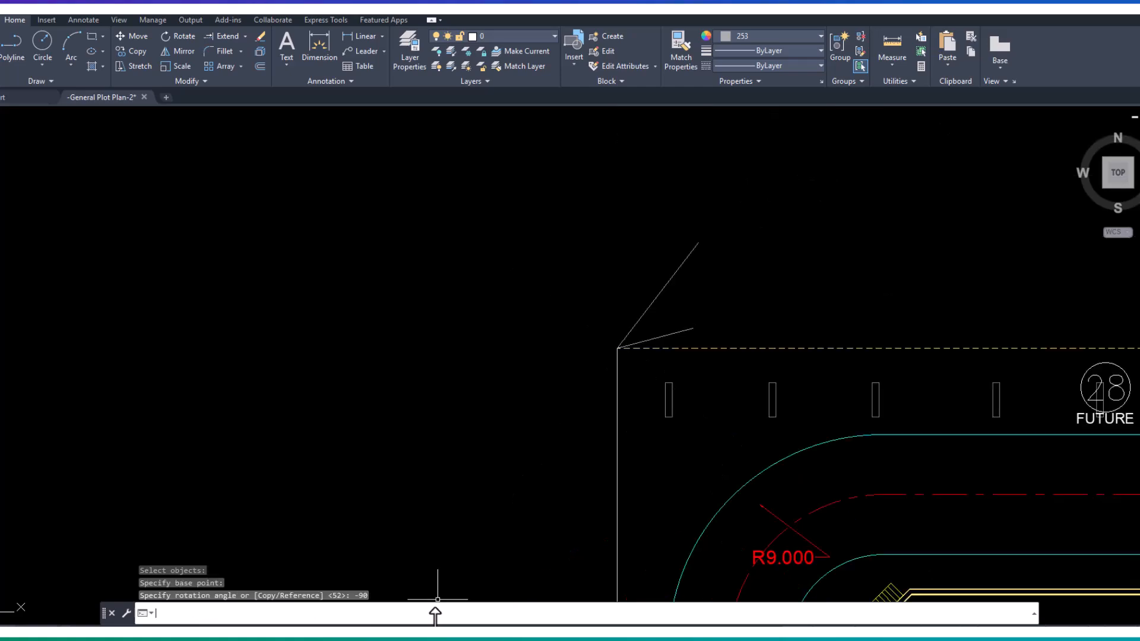
# - Delete the two short reference lines at the plot's northwest corner
pyautogui.scroll(-5, 497, 470)
pyautogui.moveTo(601, 480); pyautogui.dragTo(501, 396, button='middle')
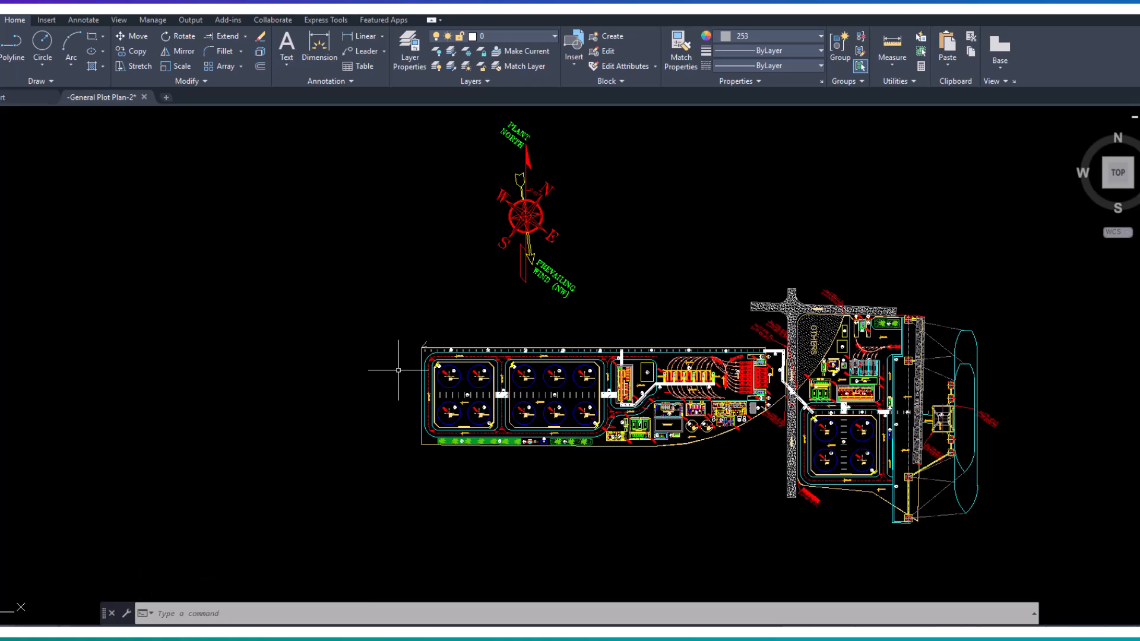
pyautogui.scroll(5, 438, 337)
pyautogui.click(365, 324)
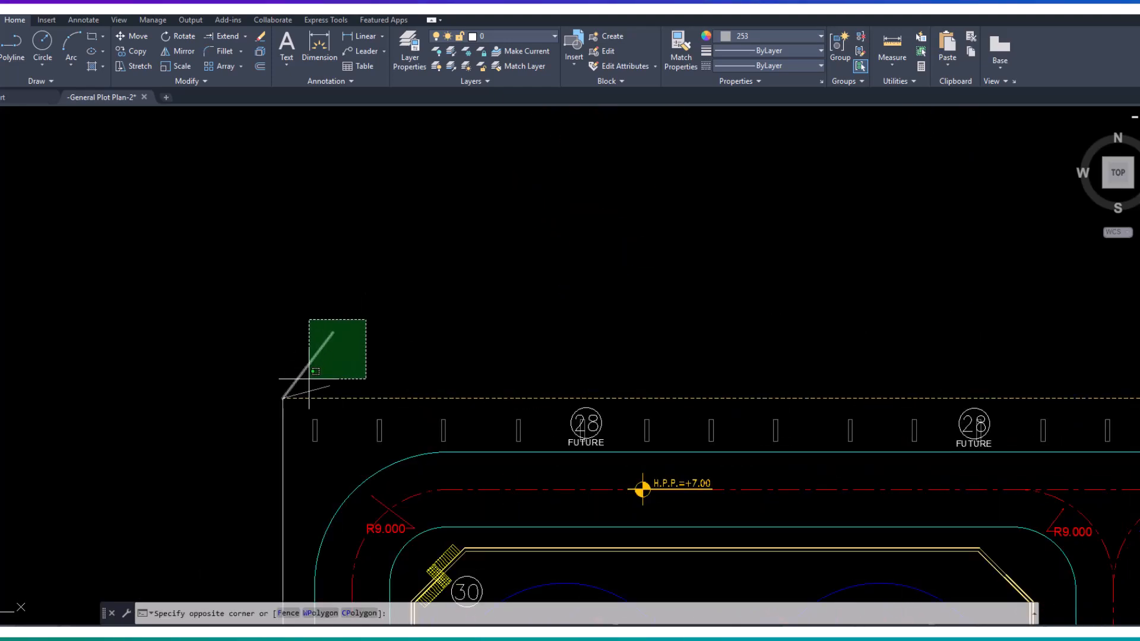
pyautogui.click(310, 393)
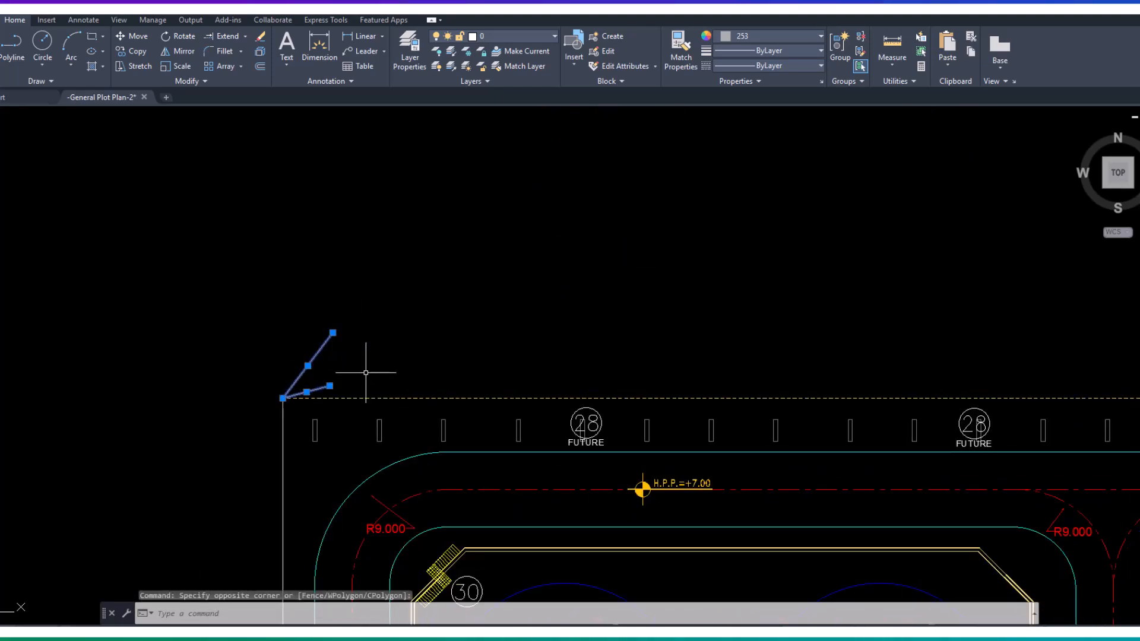
pyautogui.press('Delete')
pyautogui.scroll(-8, 365, 373)
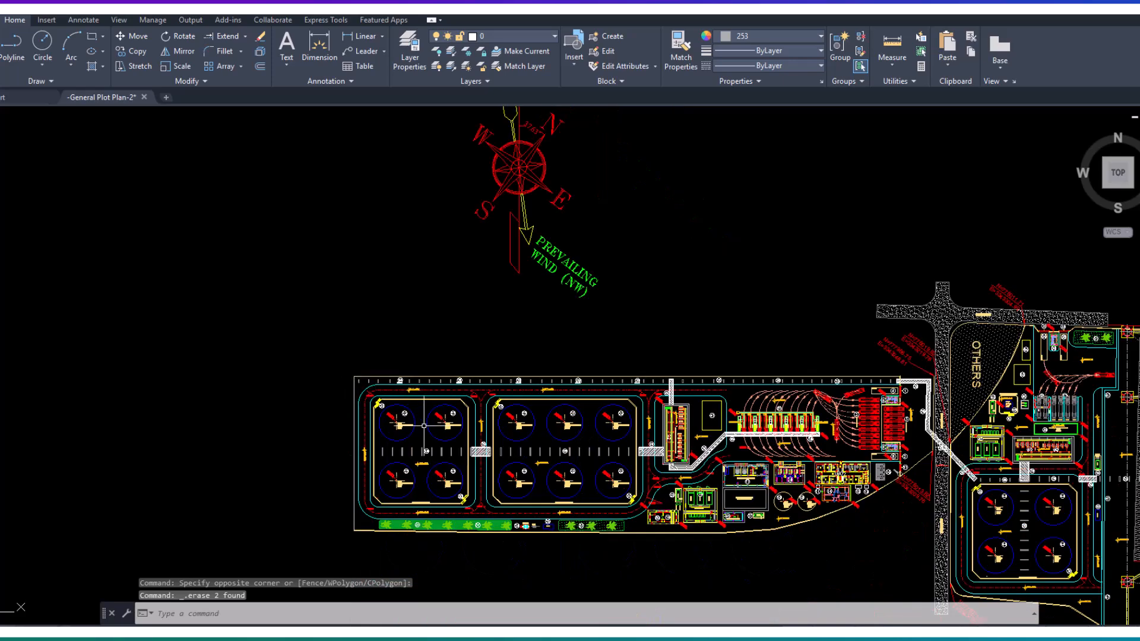
pyautogui.middleClick(388, 444)
pyautogui.middleClick(388, 444)
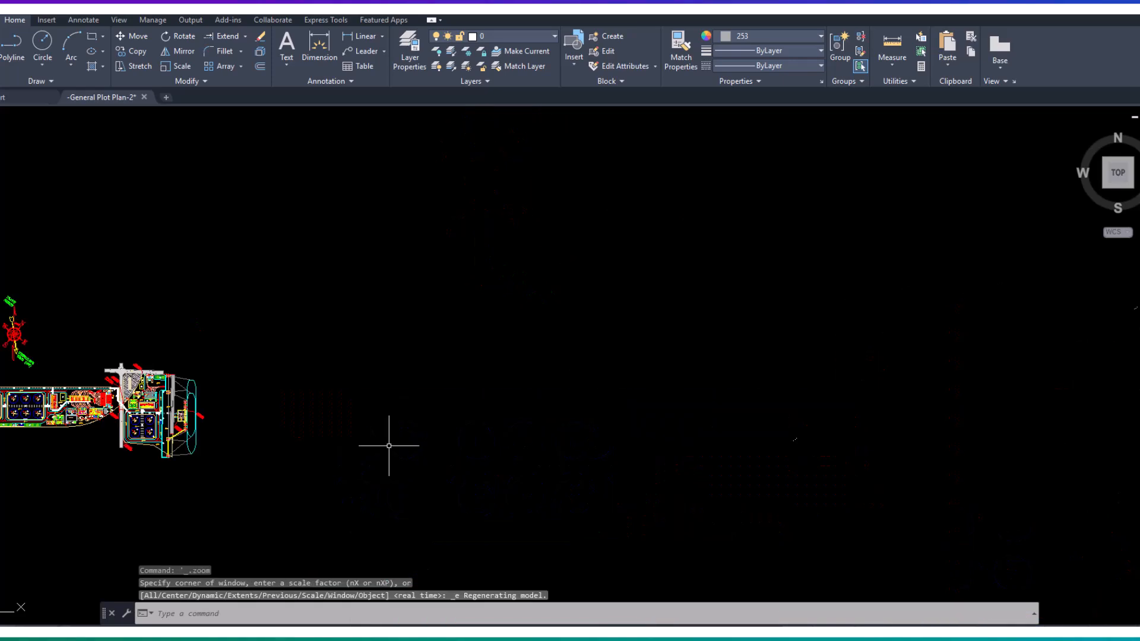
pyautogui.scroll(5, 508, 396)
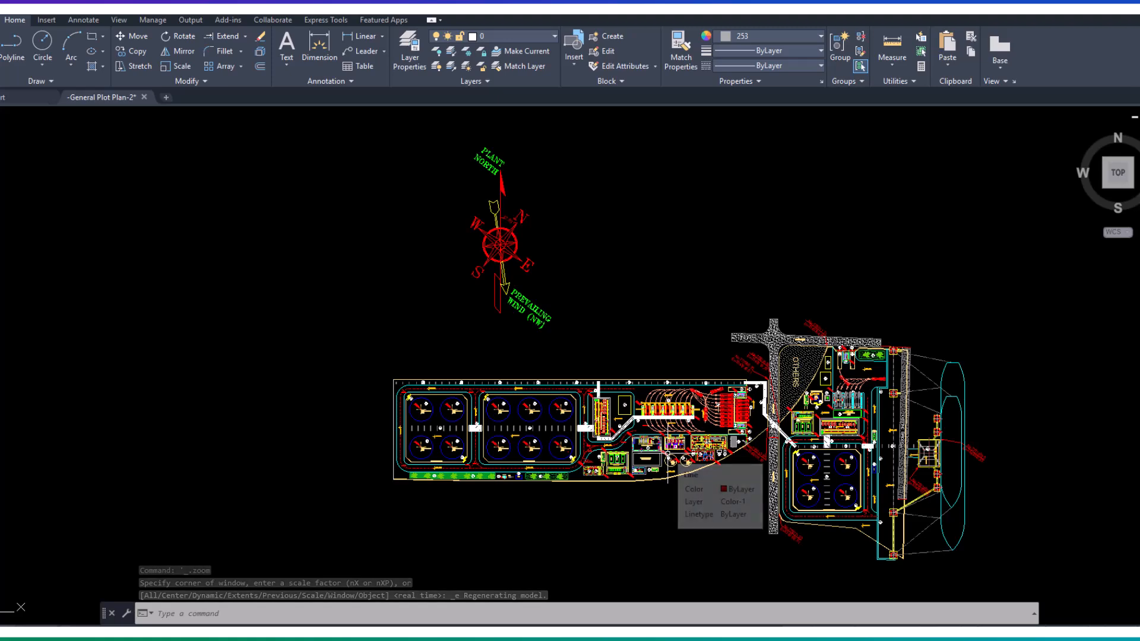
pyautogui.click(502, 190)
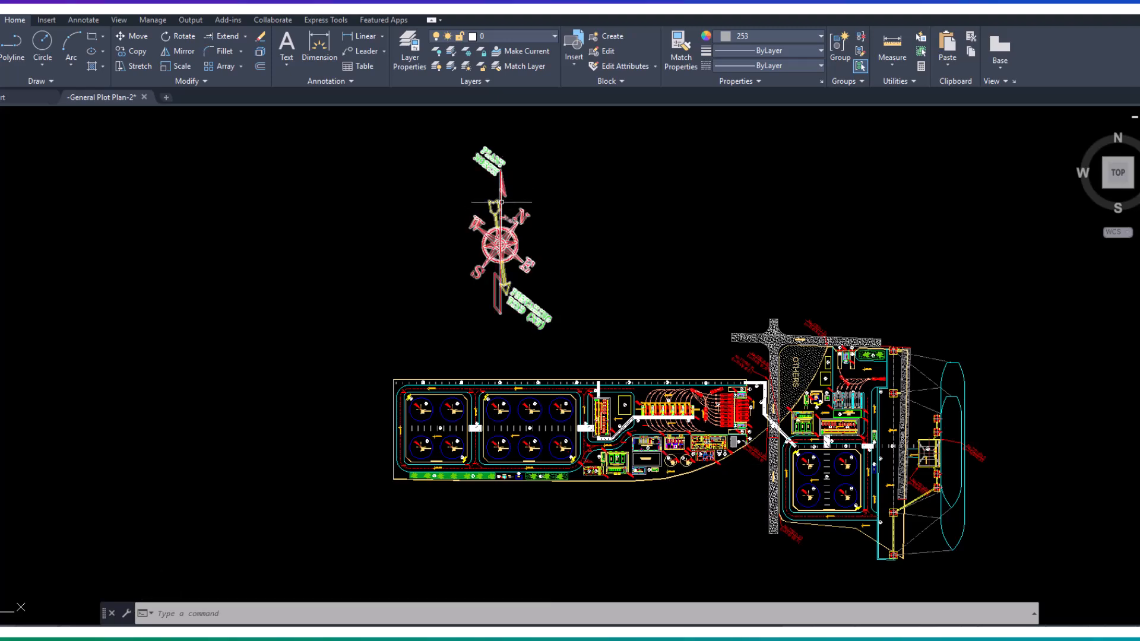
pyautogui.press('Escape')
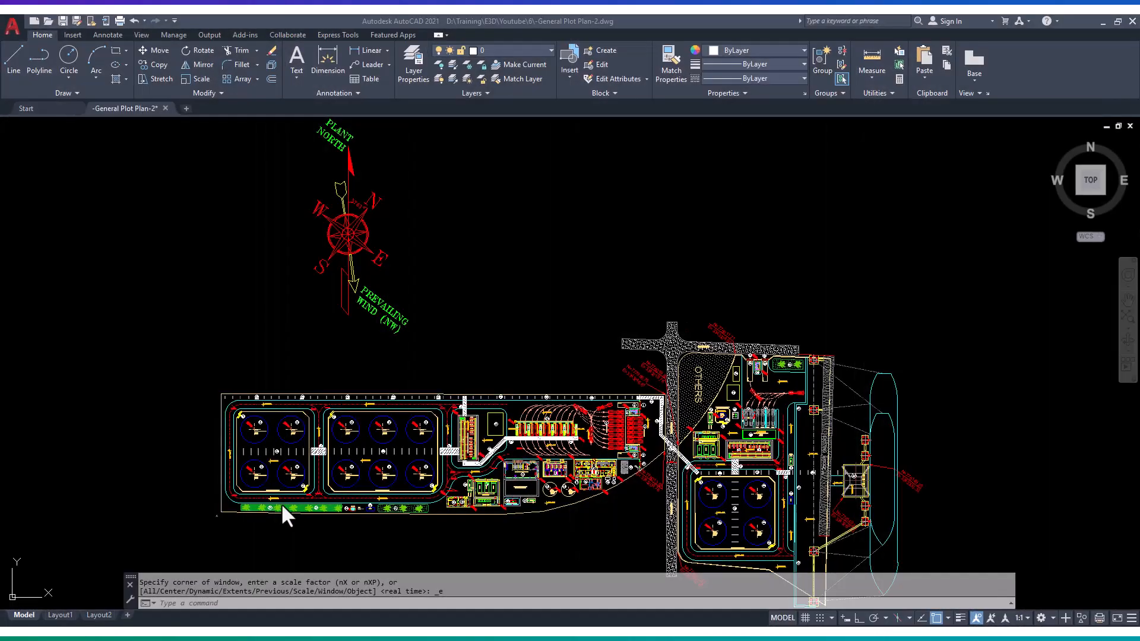
# - Change the text label "A" beside the plot's southwest corner to "Origin"
pyautogui.scroll(10, 216, 511)
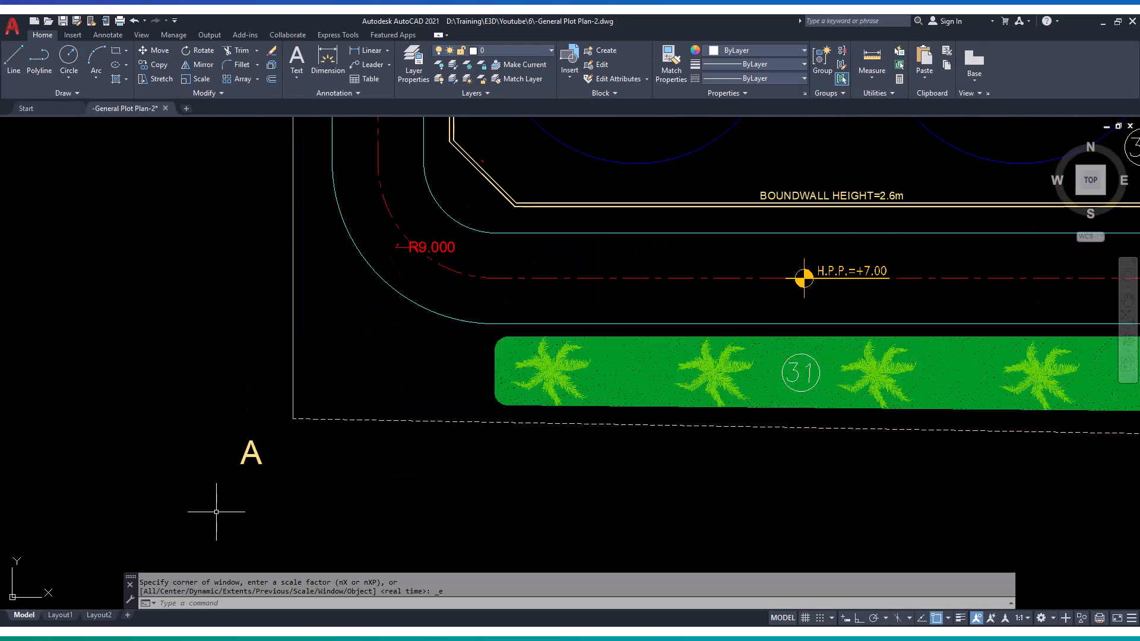
pyautogui.moveTo(216, 512); pyautogui.dragTo(380, 427, button='middle')
pyautogui.doubleClick(374, 428)
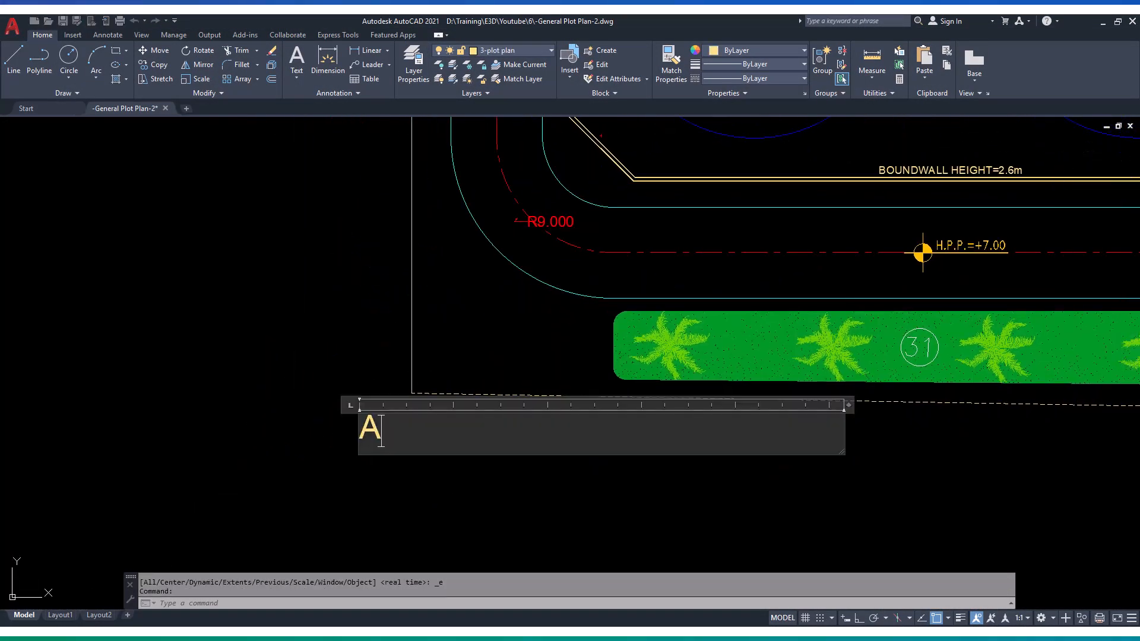
pyautogui.write('a')
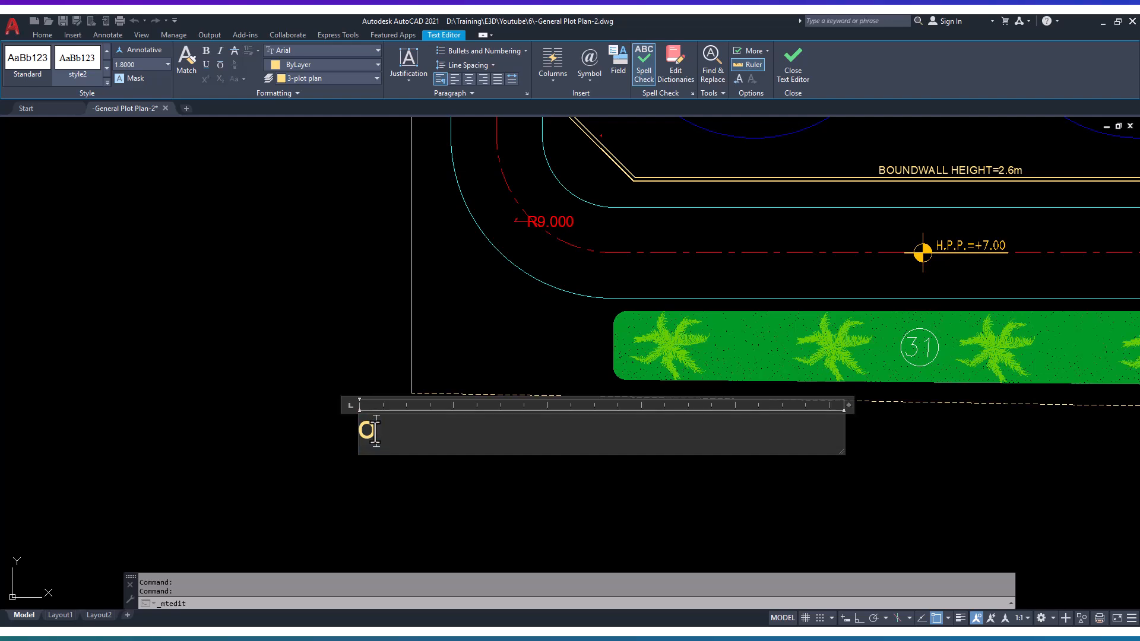
pyautogui.write('C')
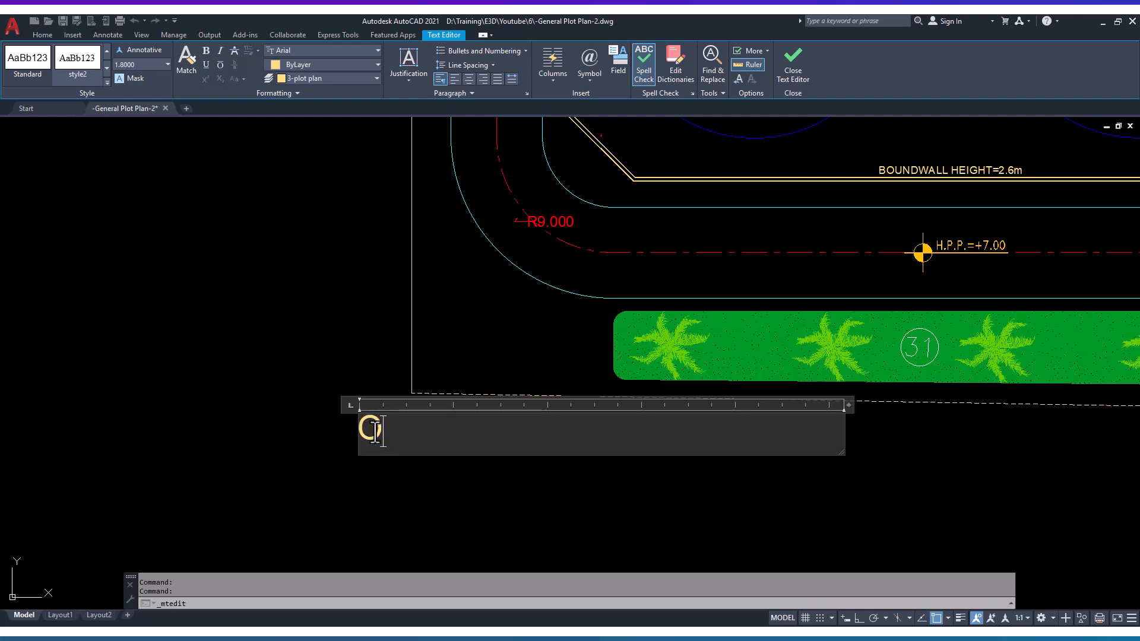
pyautogui.write('rigin')
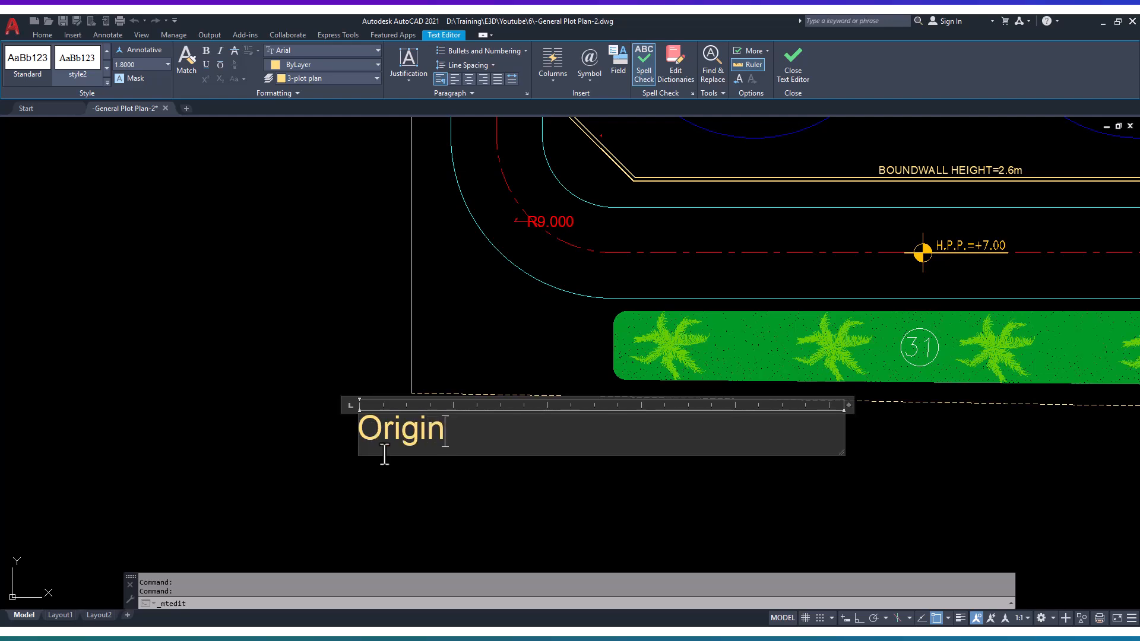
pyautogui.click(398, 490)
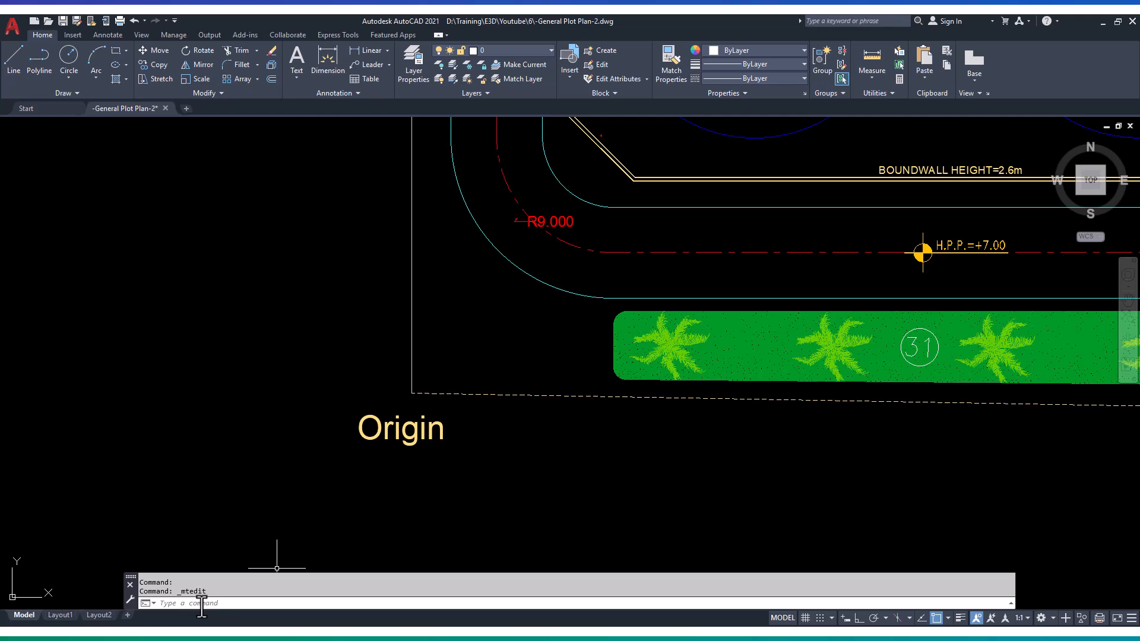
# - Set the UCS origin at the plot's southwest corner, keeping the default axis directions
pyautogui.write('ucs')
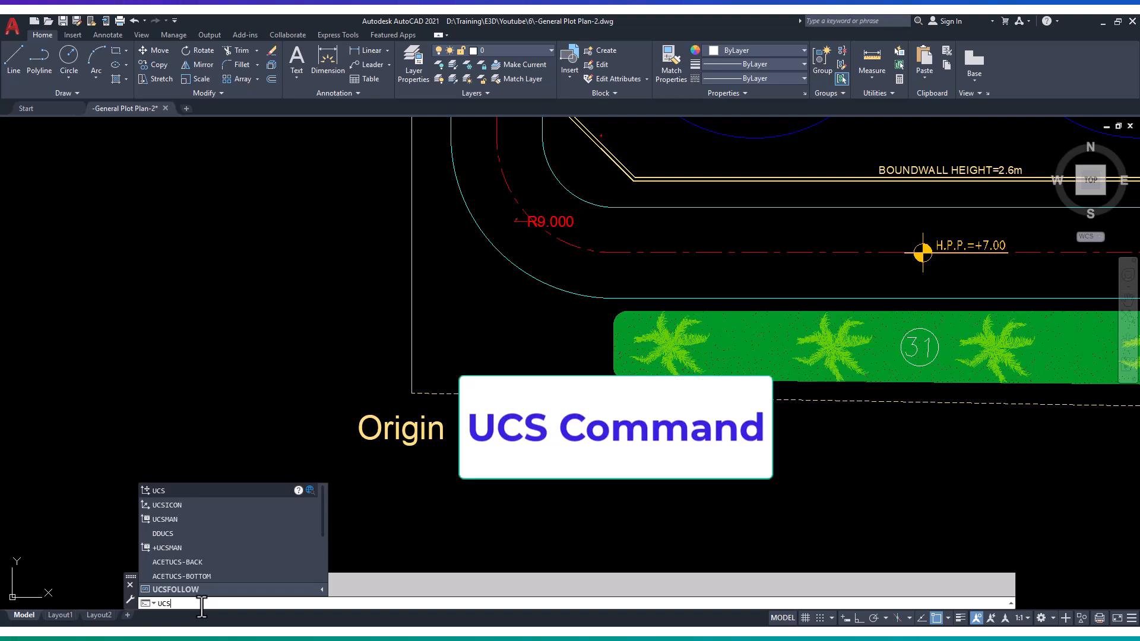
pyautogui.press('Return')
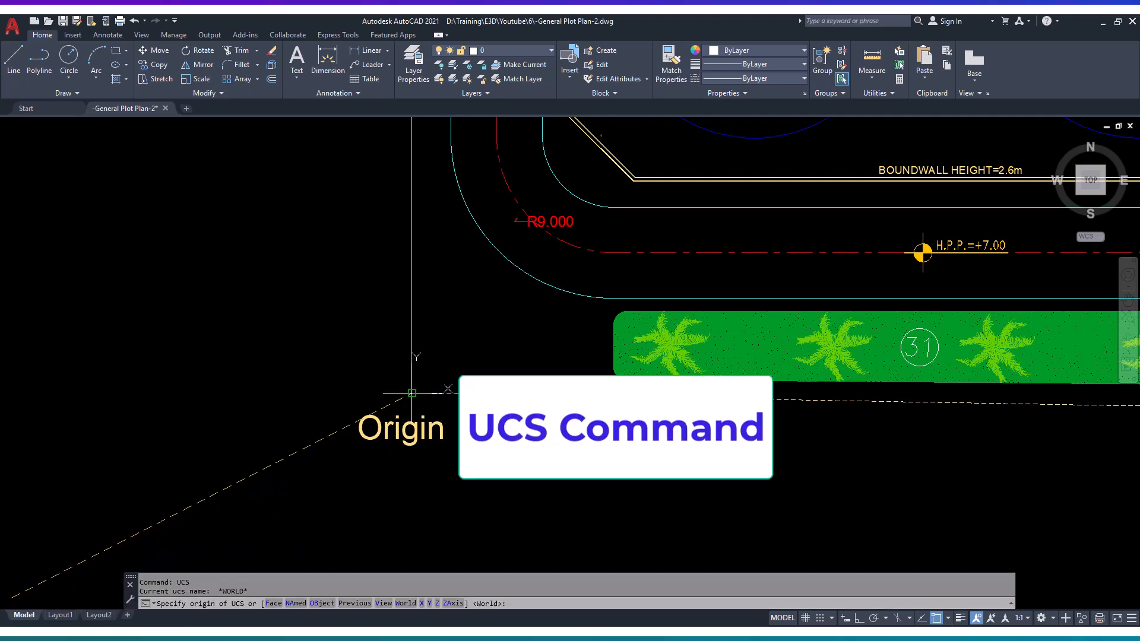
pyautogui.click(412, 393)
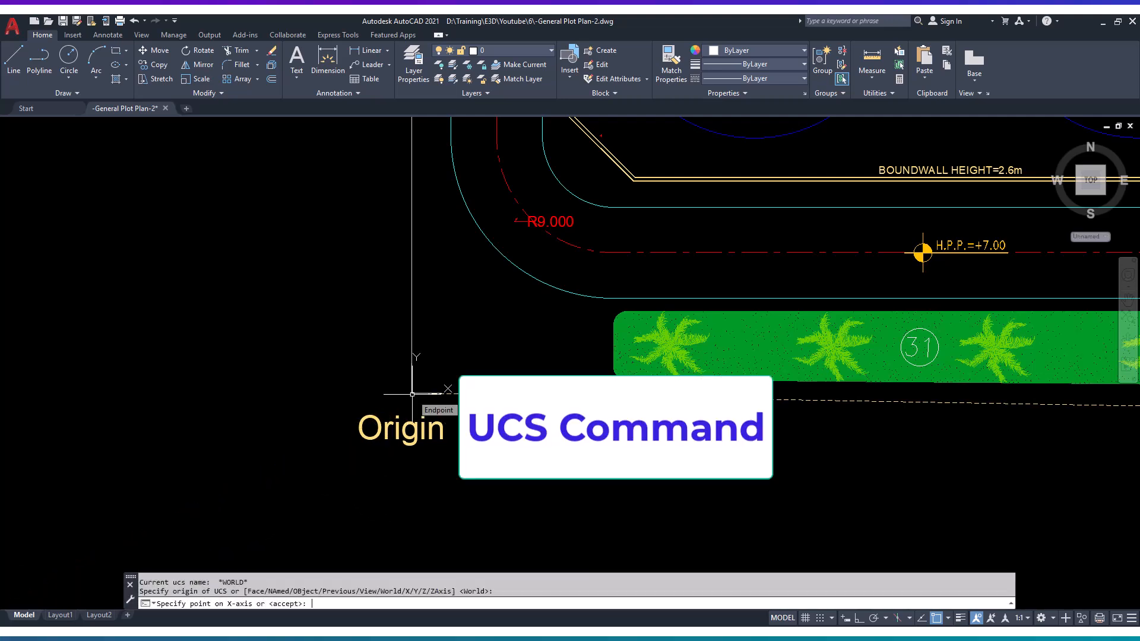
pyautogui.press('Return')
# - Check the coordinates of the plot's southwest corner with the ID command and highlight the reported values
pyautogui.scroll(-3, 462, 432)
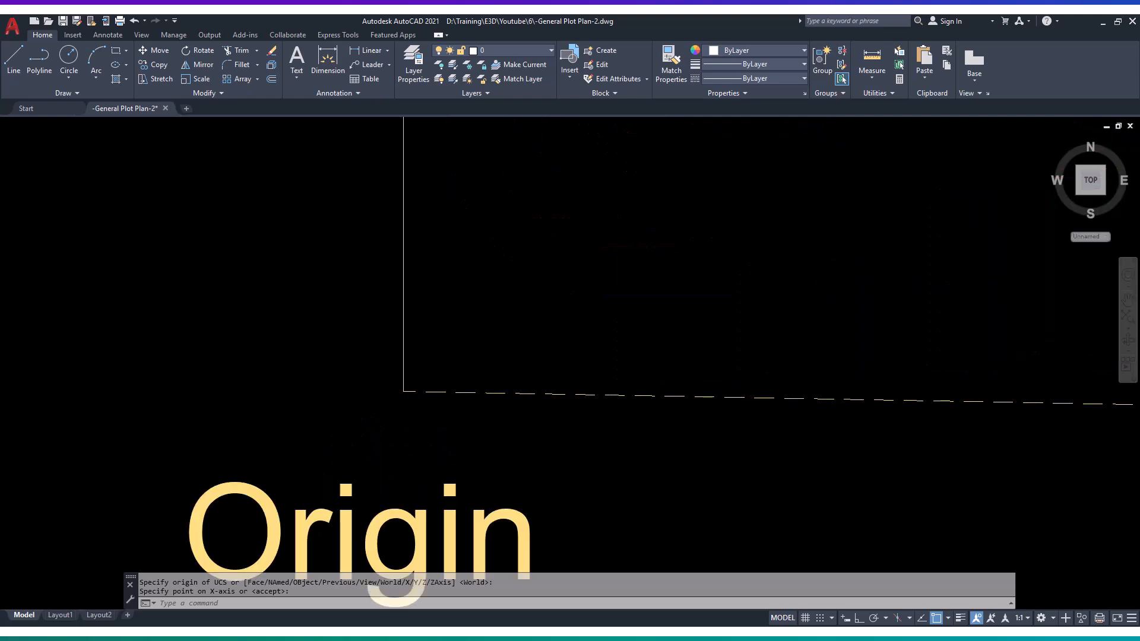
pyautogui.scroll(2, 431, 416)
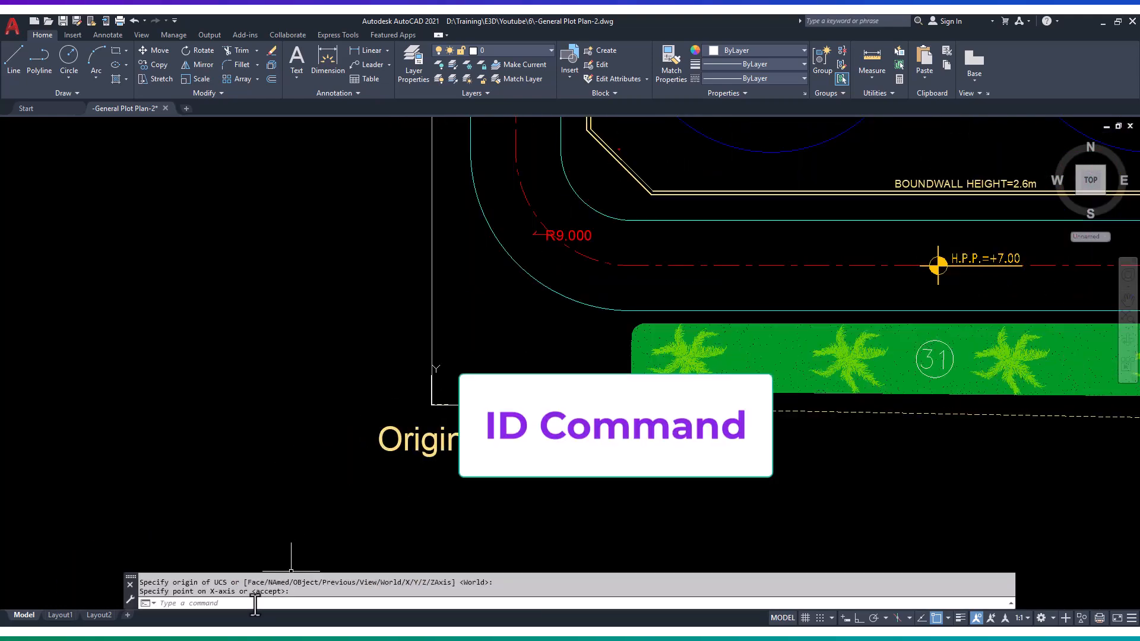
pyautogui.write('D')
pyautogui.press('Return')
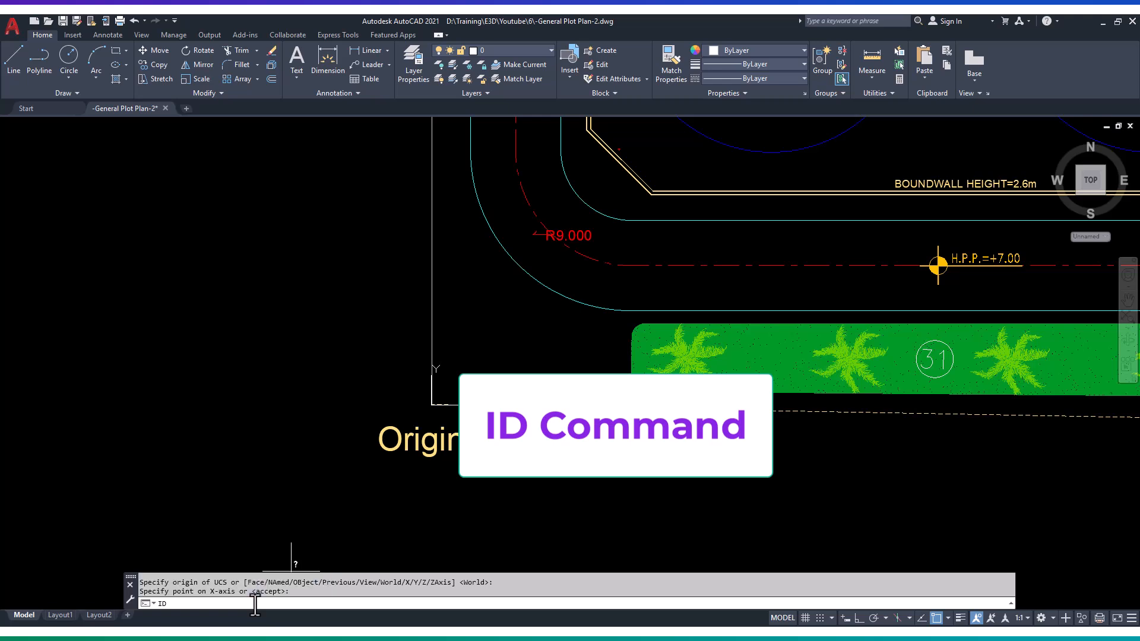
pyautogui.scroll(5, 431, 405)
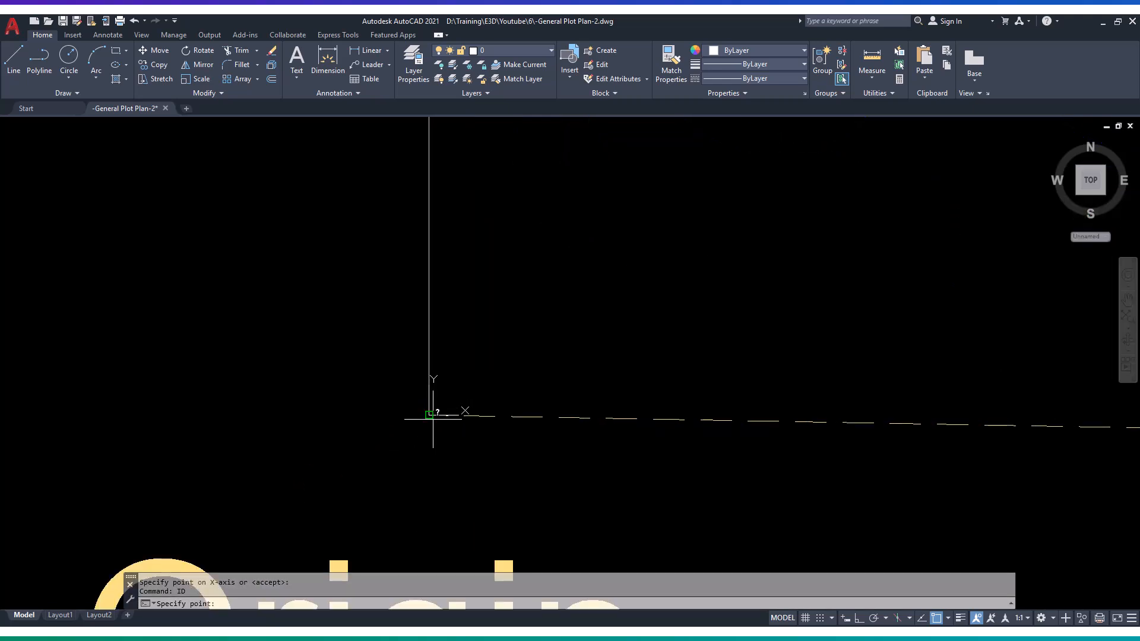
pyautogui.click(429, 414)
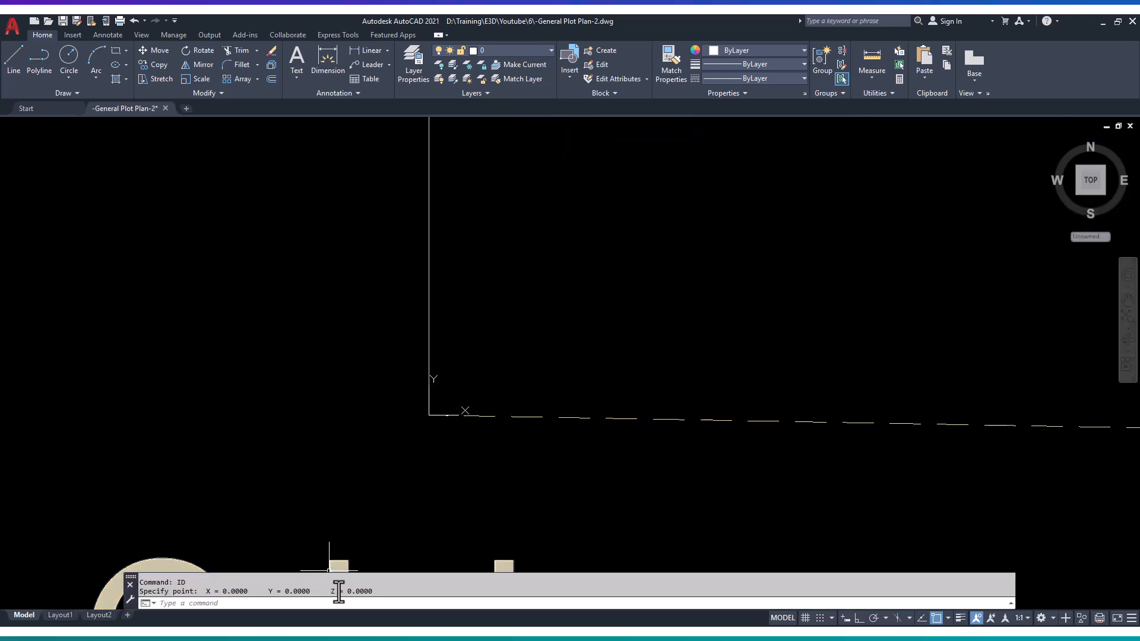
pyautogui.moveTo(387, 590); pyautogui.dragTo(205, 594)
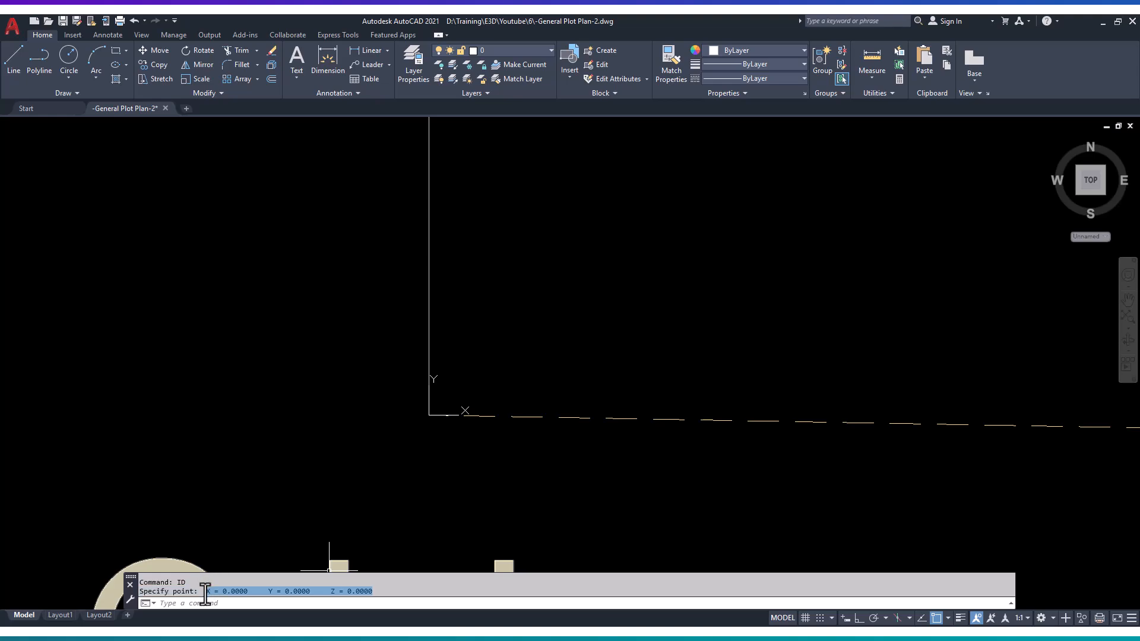
# - Check the coordinates of the plot's northwest corner with the ID command
pyautogui.scroll(-8, 432, 447)
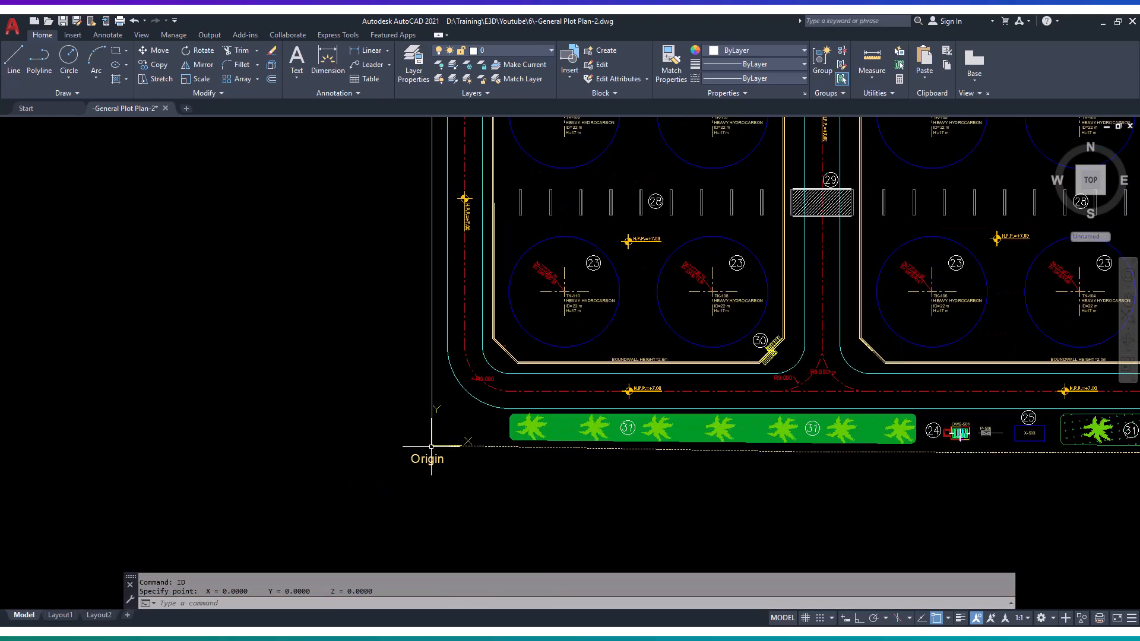
pyautogui.moveTo(432, 374); pyautogui.dragTo(428, 420, button='middle')
pyautogui.scroll(9, 432, 189)
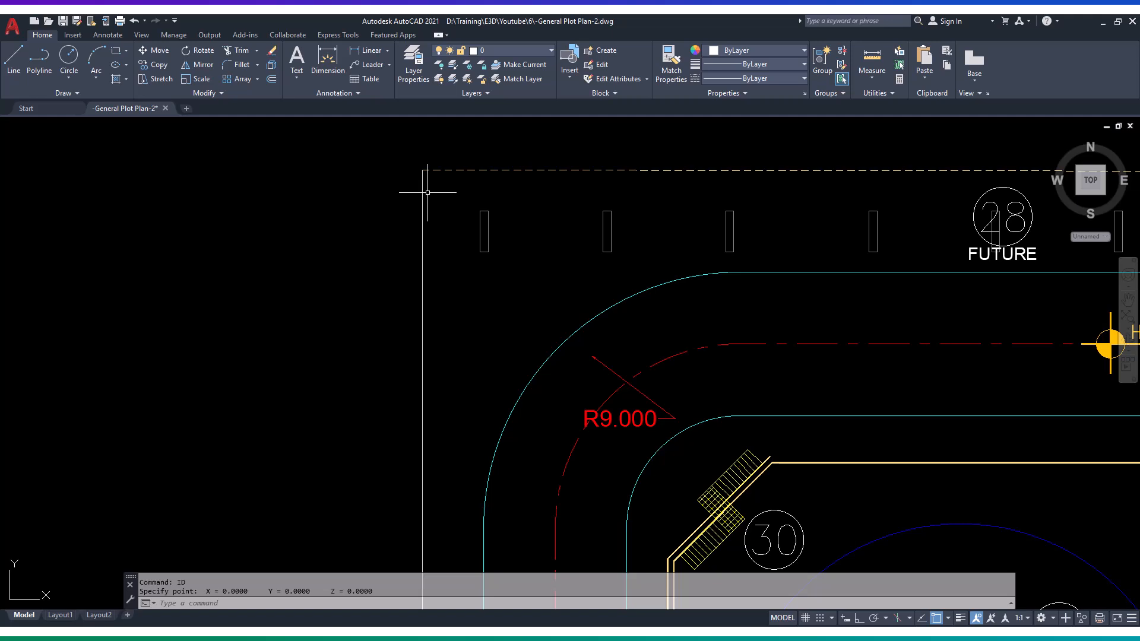
pyautogui.write('I')
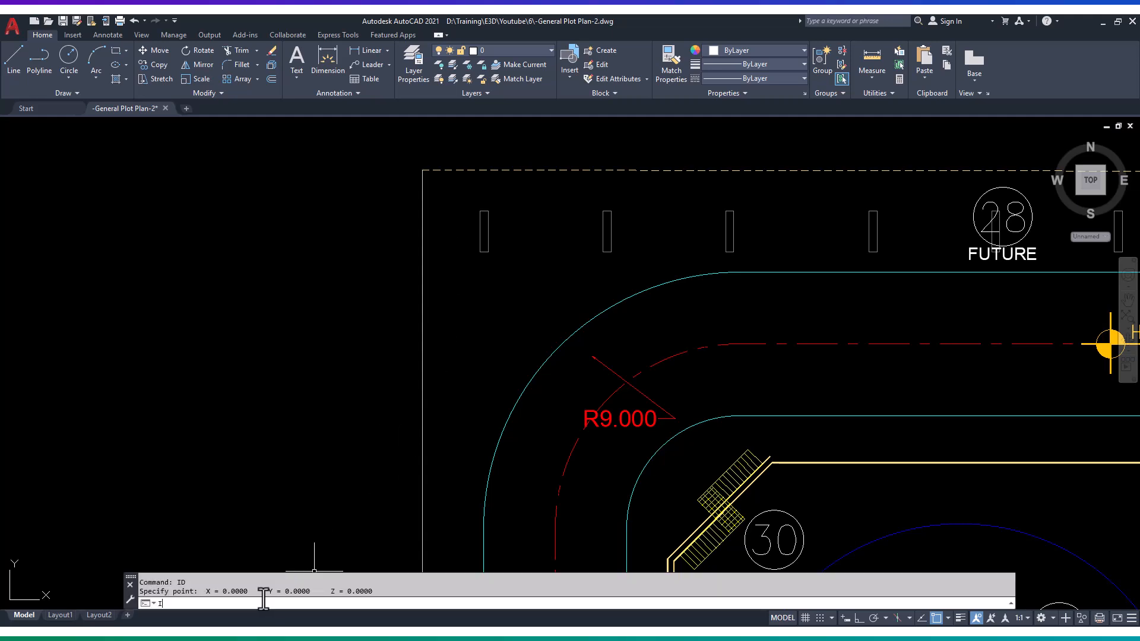
pyautogui.write('D')
pyautogui.press('Return')
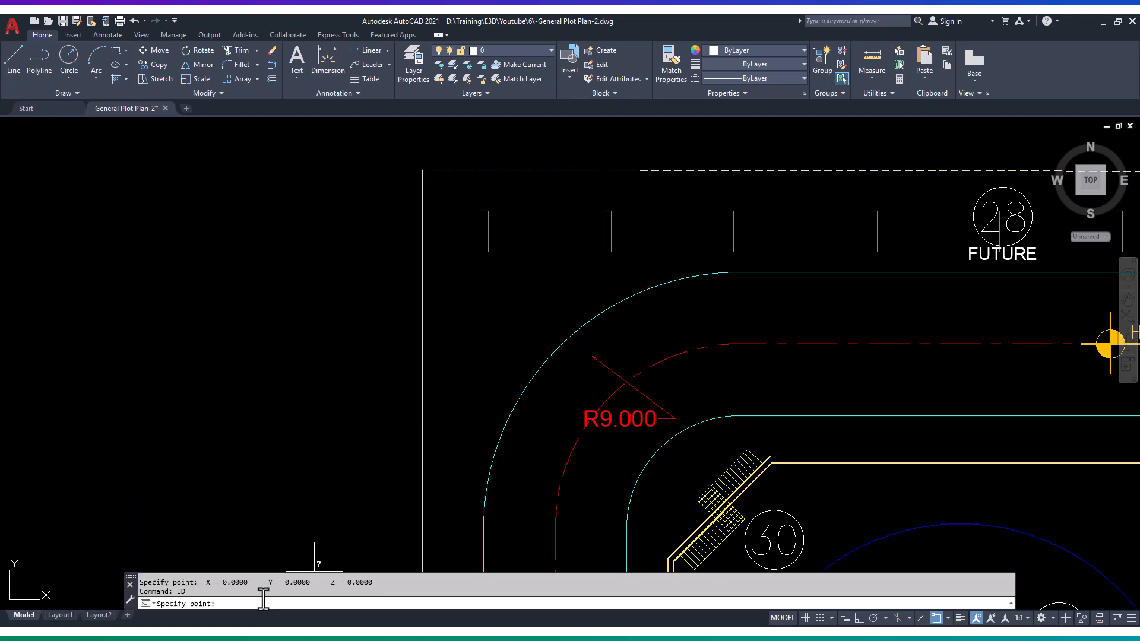
pyautogui.click(423, 171)
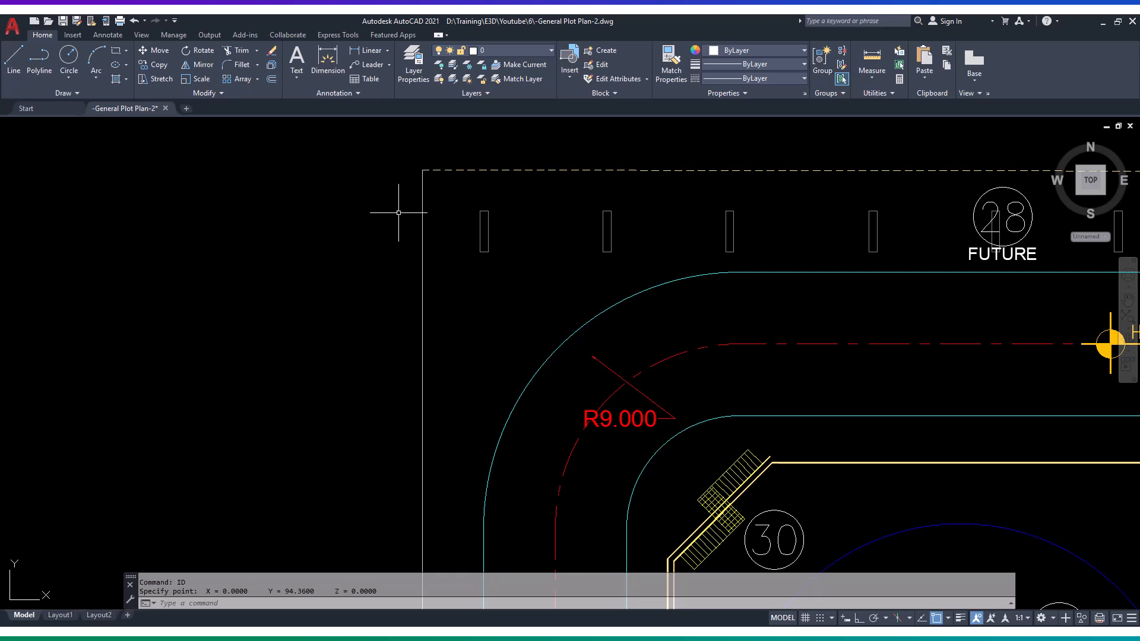
# - Highlight the X, Y and Z values reported for the plot's northwest corner
pyautogui.moveTo(386, 591); pyautogui.dragTo(204, 595)
pyautogui.click(241, 596)
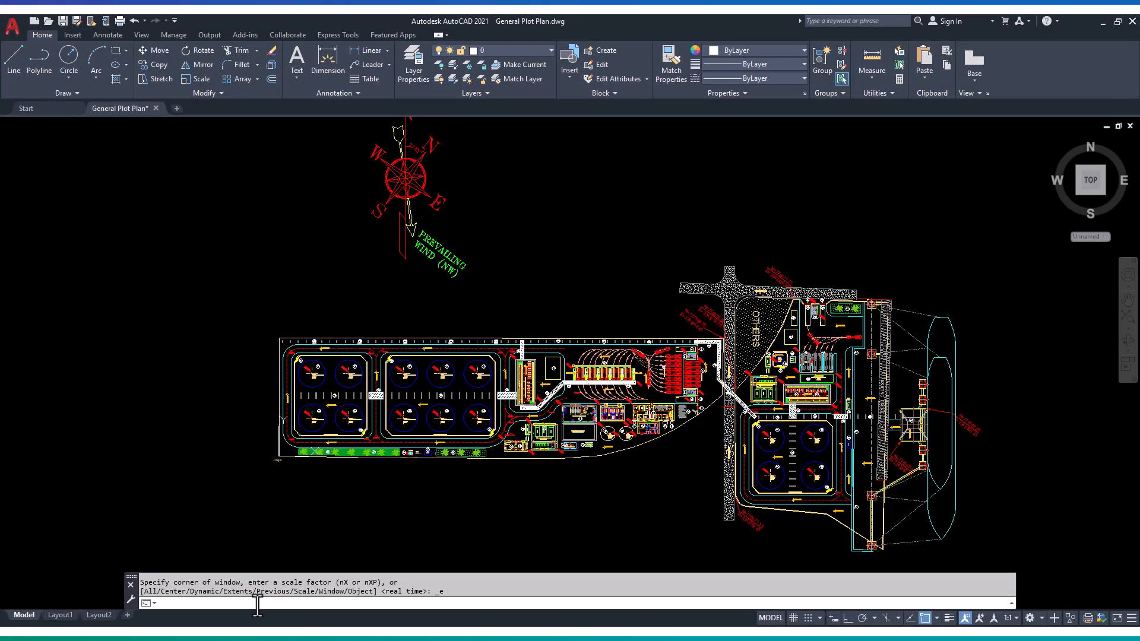
# - Check the coordinates of the corner labelled Origin in General Plot Plan with the ID command and highlight the reported values
pyautogui.press('BackSpace')
pyautogui.press('BackSpace')
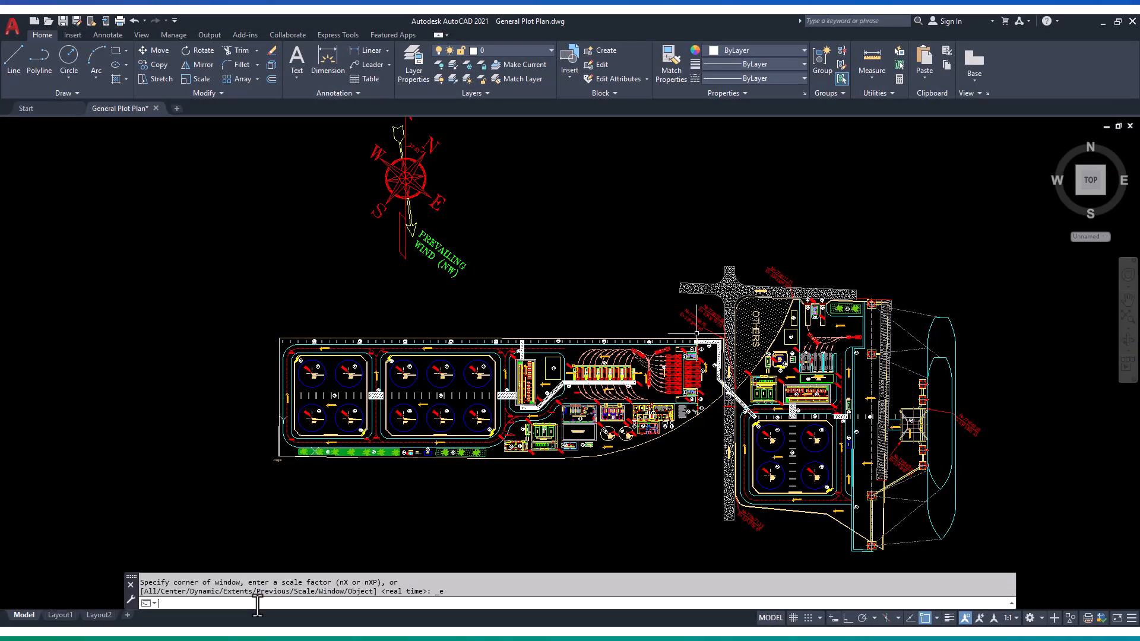
pyautogui.write('ID')
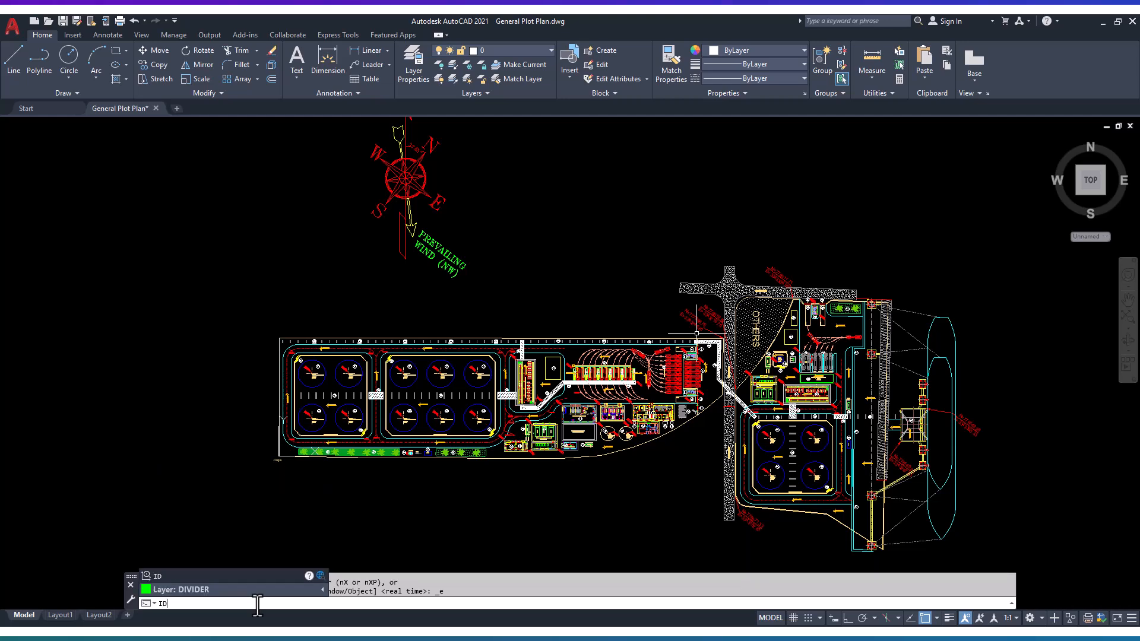
pyautogui.press('Return')
pyautogui.scroll(12, 281, 453)
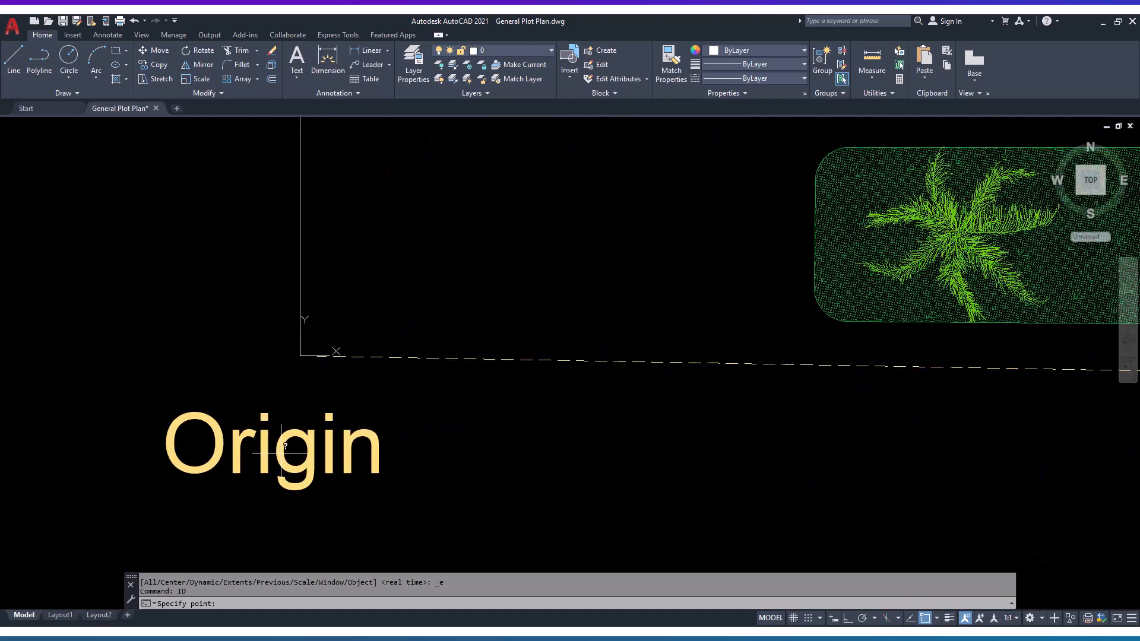
pyautogui.click(301, 356)
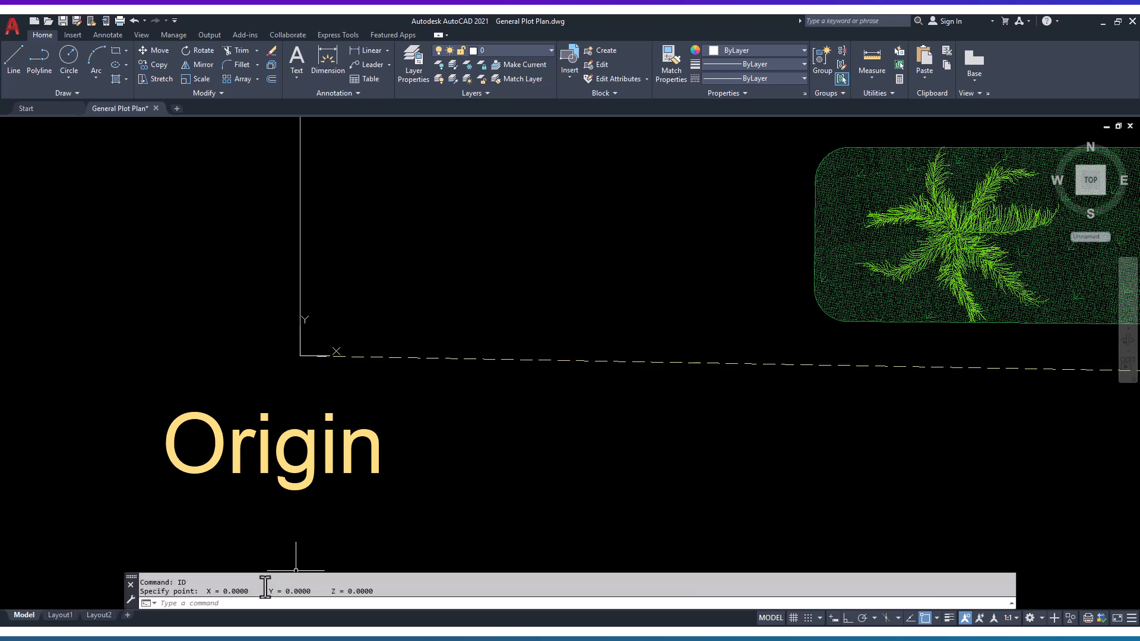
pyautogui.moveTo(203, 592); pyautogui.dragTo(383, 591)
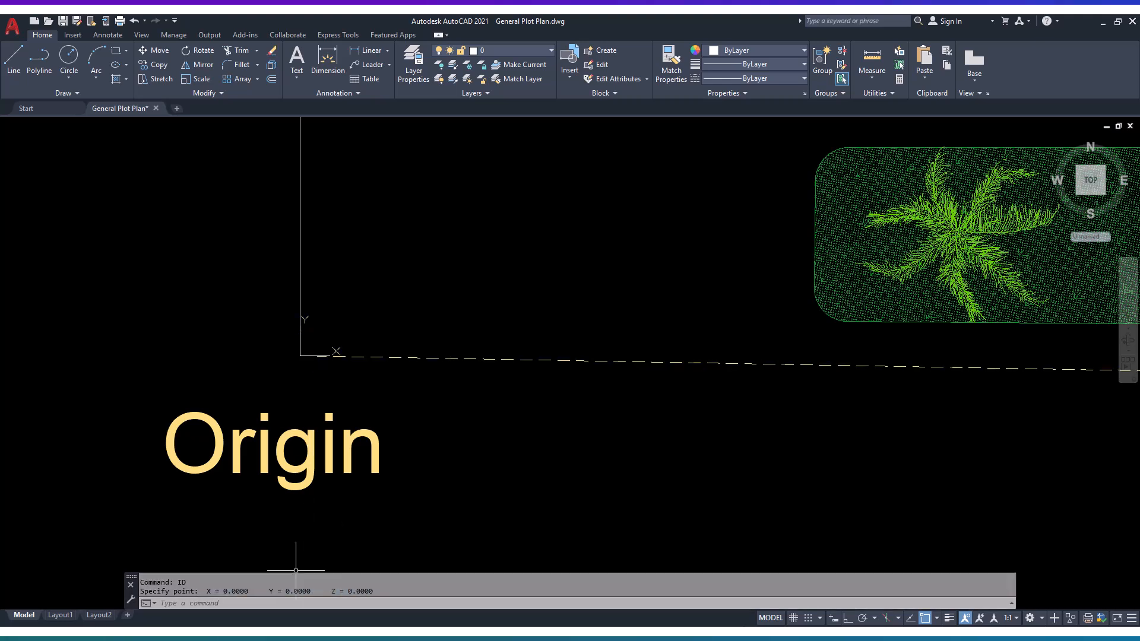
# - Switch to AVEVA Everything3D and draw a construction circle centred at E 0, N 0 with a radius of 5000 mm
pyautogui.click(727, 611)
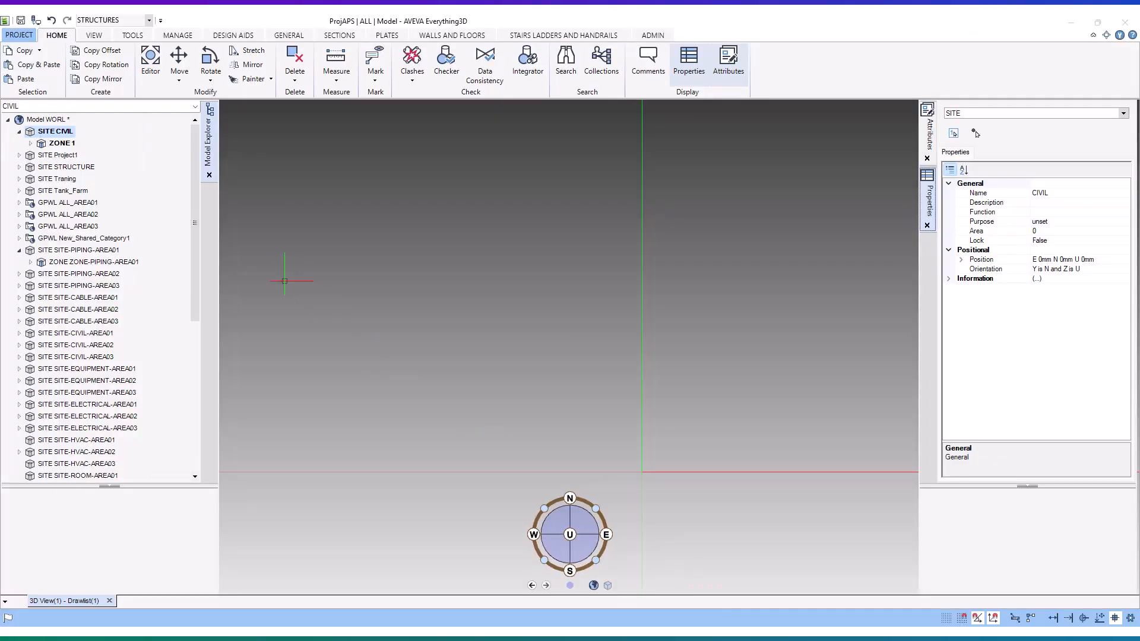
pyautogui.click(248, 34)
pyautogui.click(363, 57)
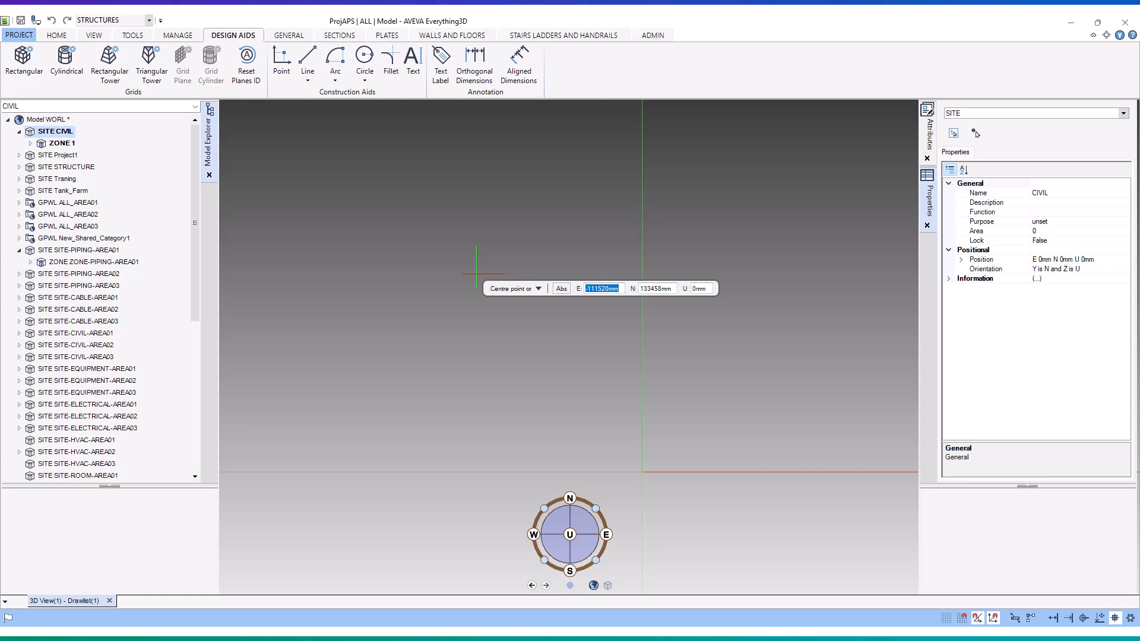
pyautogui.write('0')
pyautogui.press('Tab')
pyautogui.write('0')
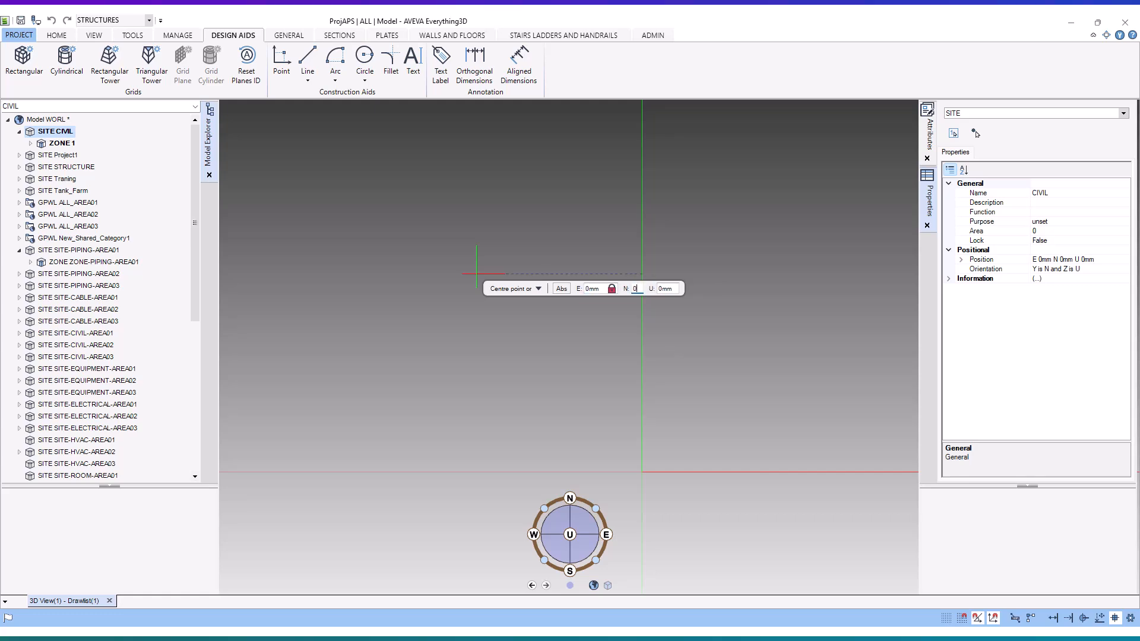
pyautogui.press('Return')
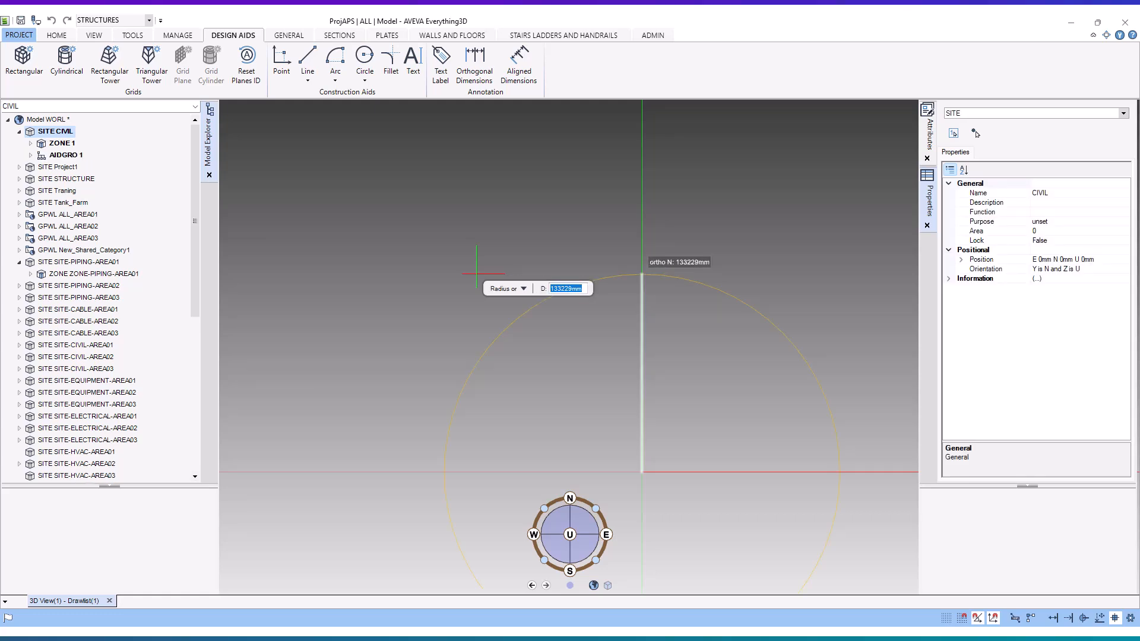
pyautogui.write('50')
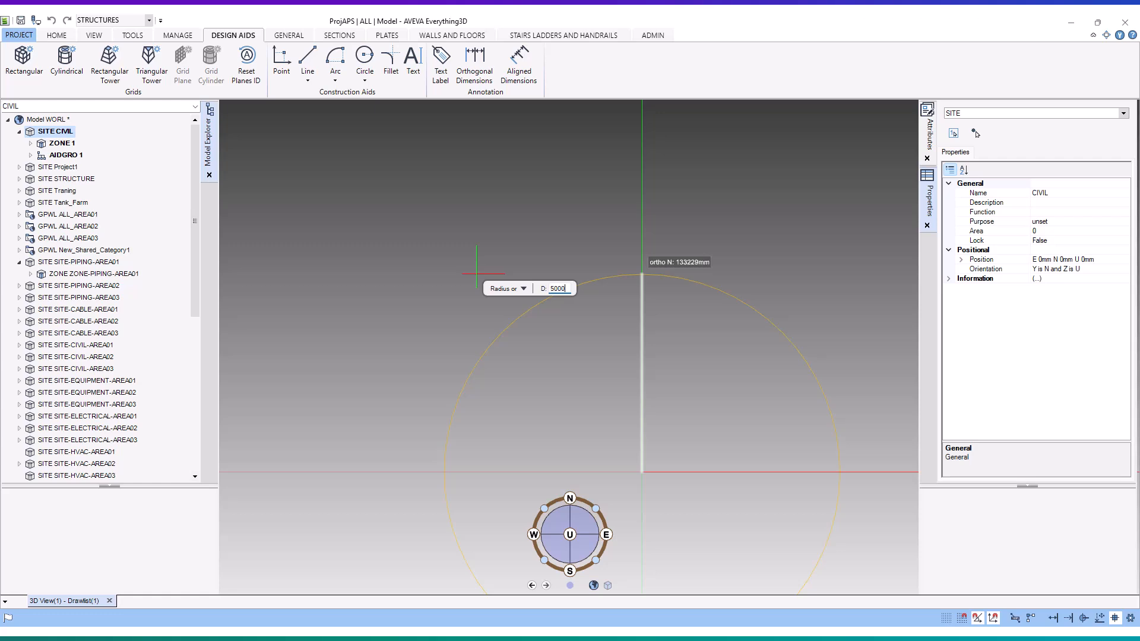
pyautogui.write('00')
pyautogui.press('Return')
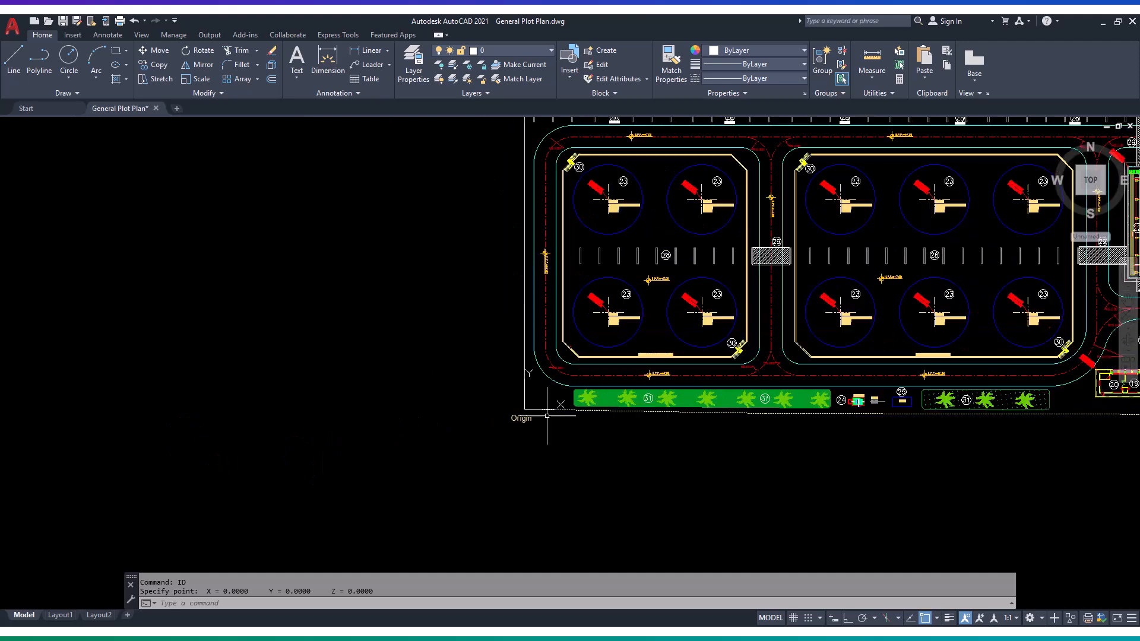
# - In AutoCAD, identify the coordinates of the plot's northwest corner with the ID command and copy the Y value
pyautogui.scroll(-2, 544, 325)
pyautogui.scroll(8, 533, 218)
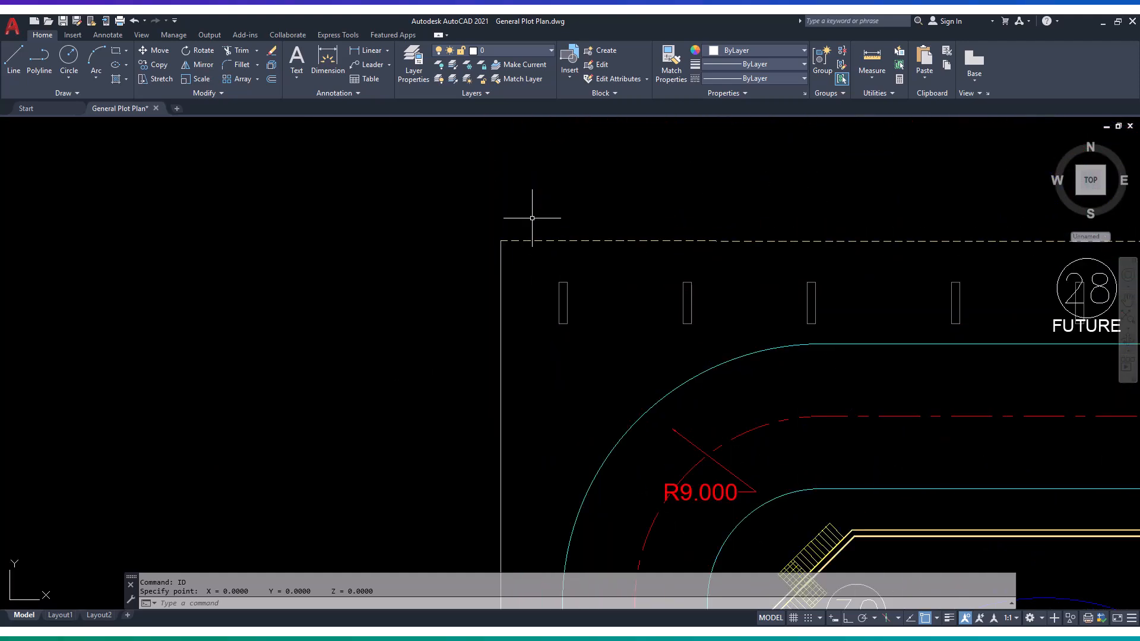
pyautogui.write('ID')
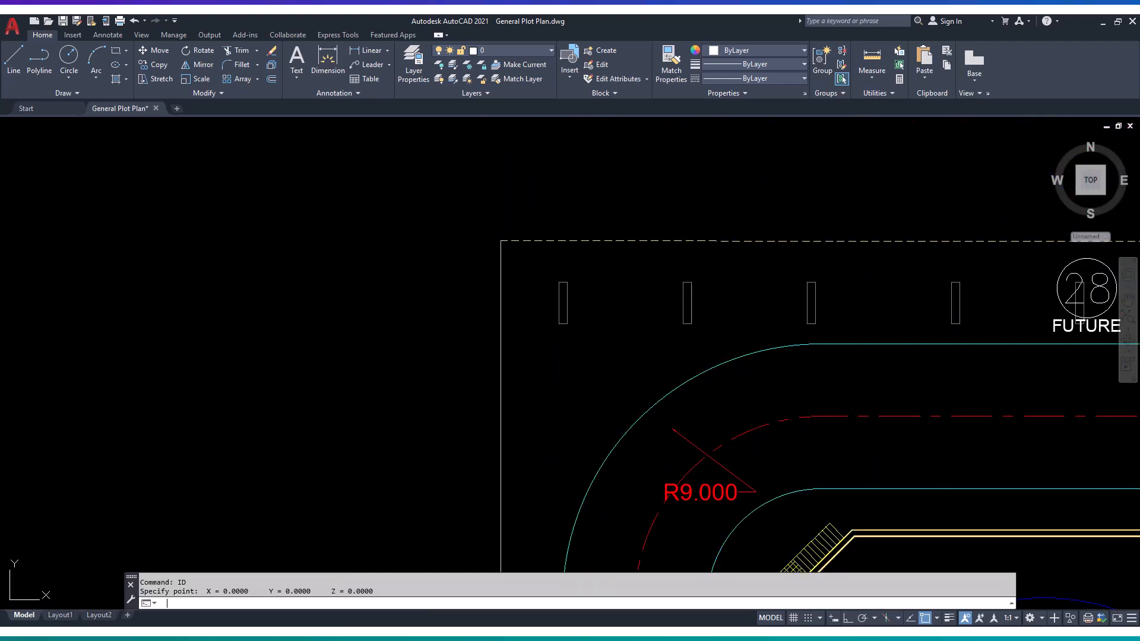
pyautogui.press('Return')
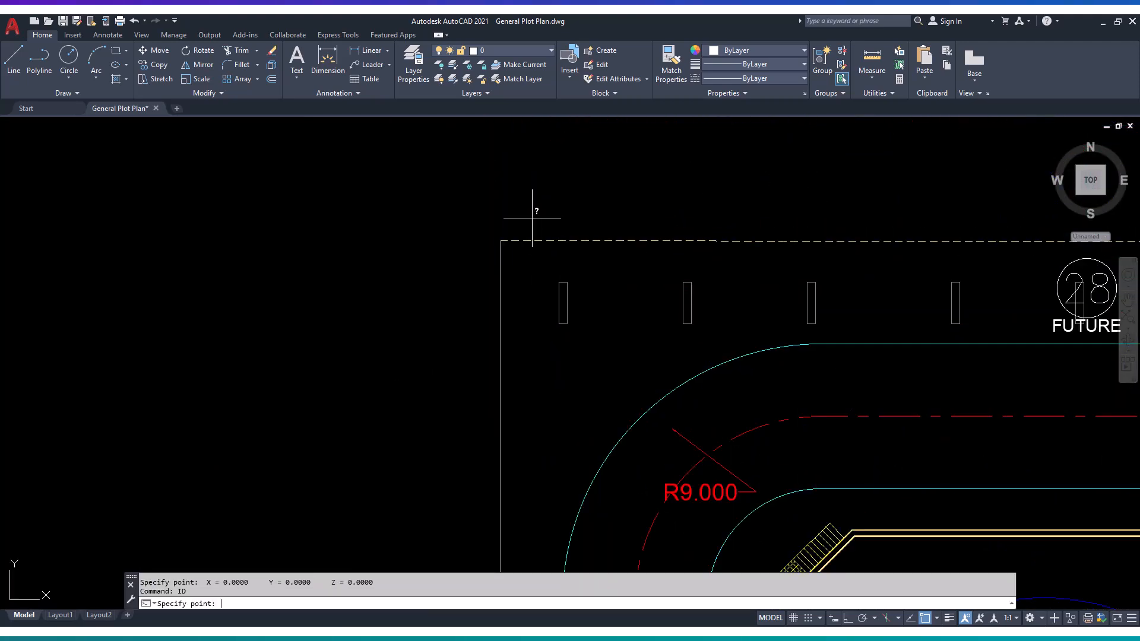
pyautogui.click(500, 239)
pyautogui.moveTo(203, 591); pyautogui.dragTo(286, 594)
pyautogui.rightClick(285, 594)
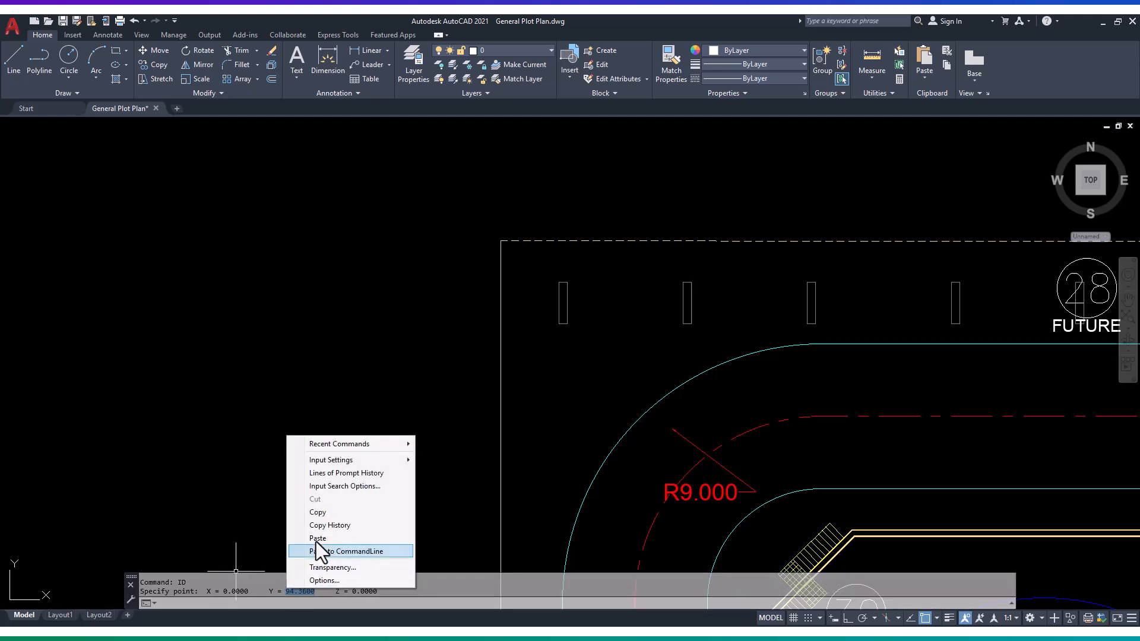
pyautogui.click(326, 508)
# - Switch to AVEVA Everything3D and draw a construction circle in AIDGRO 1 centred at E 0, N 94360 mm with radius 5000 mm
pyautogui.hotkey('alt', 'Tab')
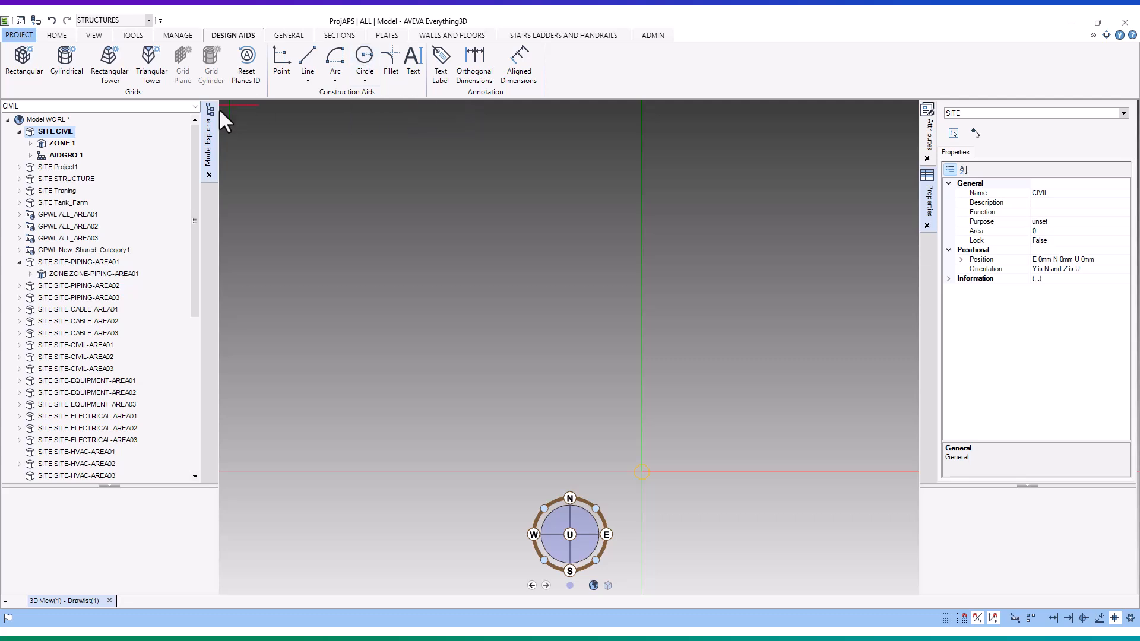
pyautogui.click(66, 155)
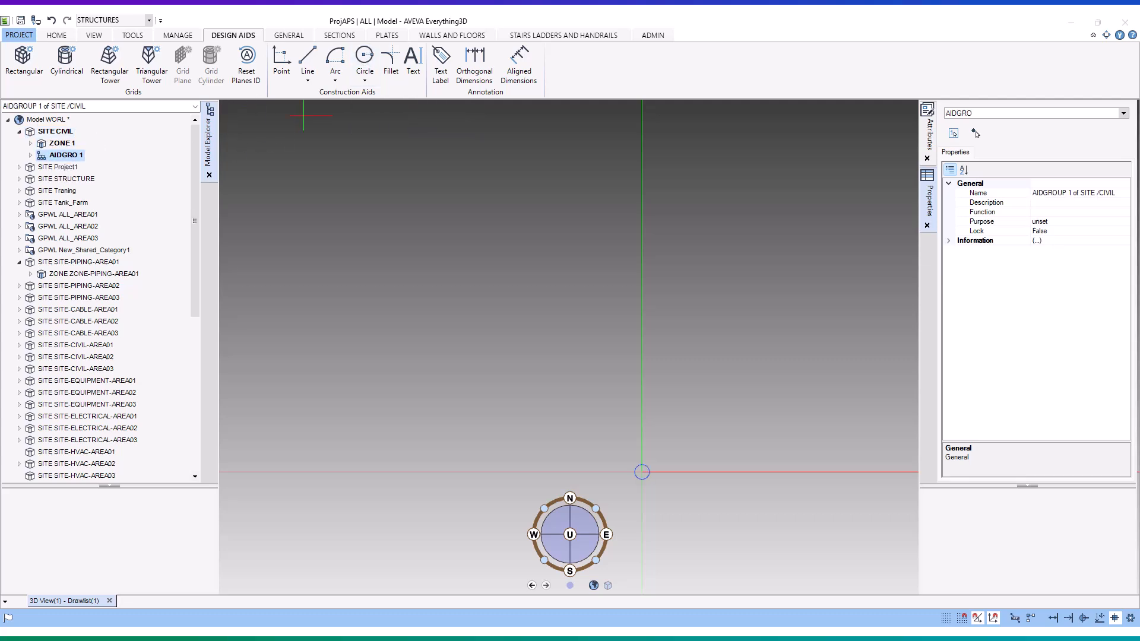
pyautogui.click(365, 58)
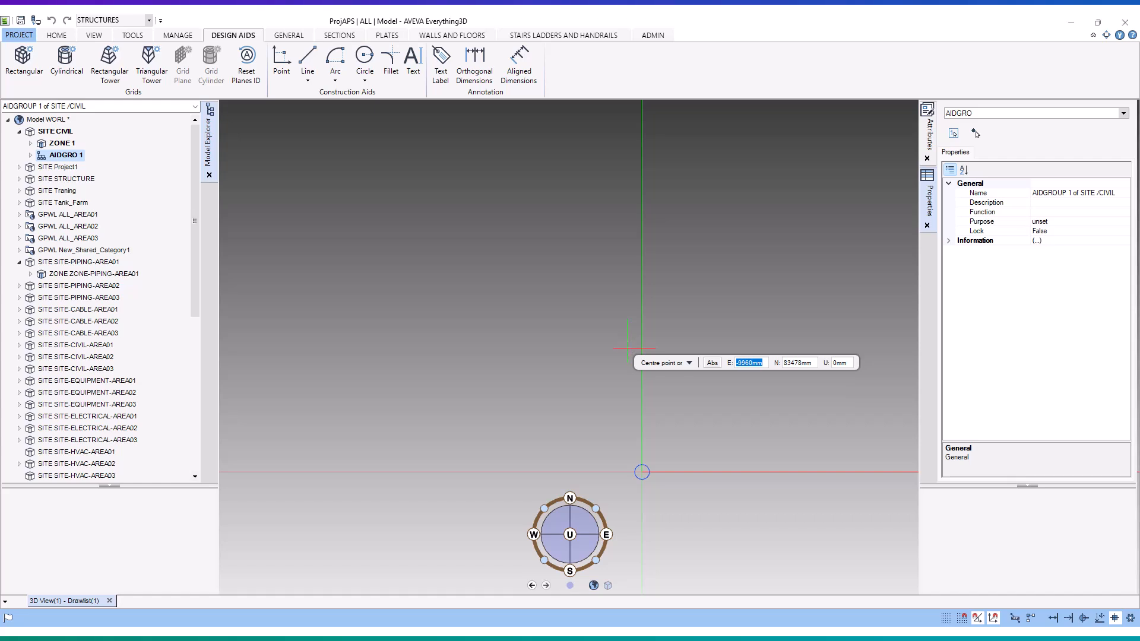
pyautogui.write('0')
pyautogui.press('Tab')
pyautogui.write('94.3600')
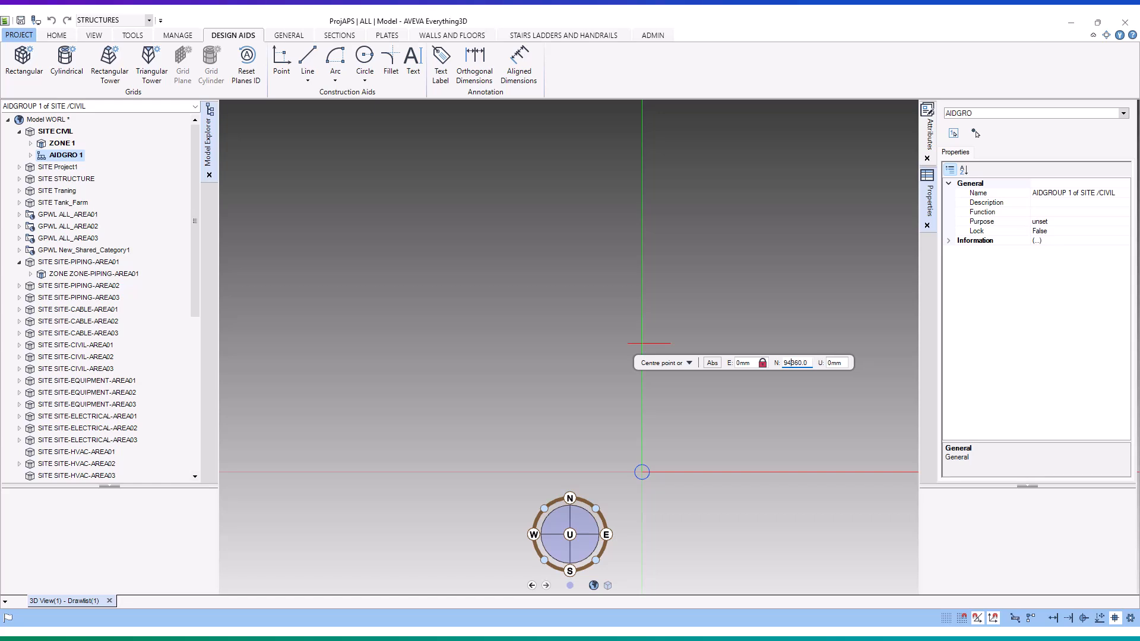
pyautogui.press('Return')
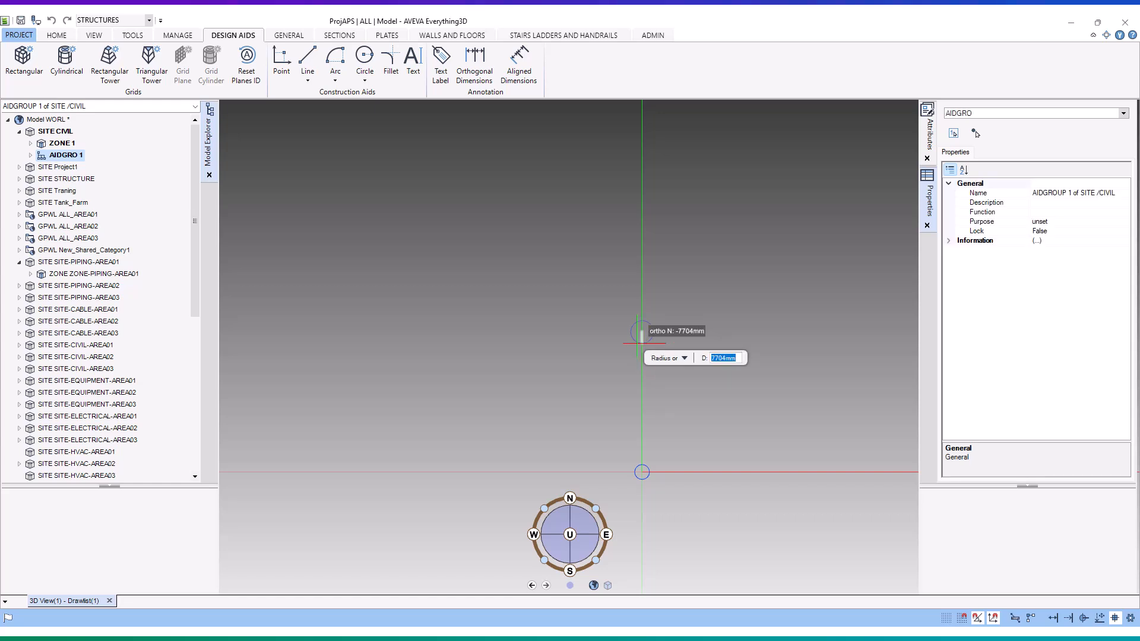
pyautogui.write('5')
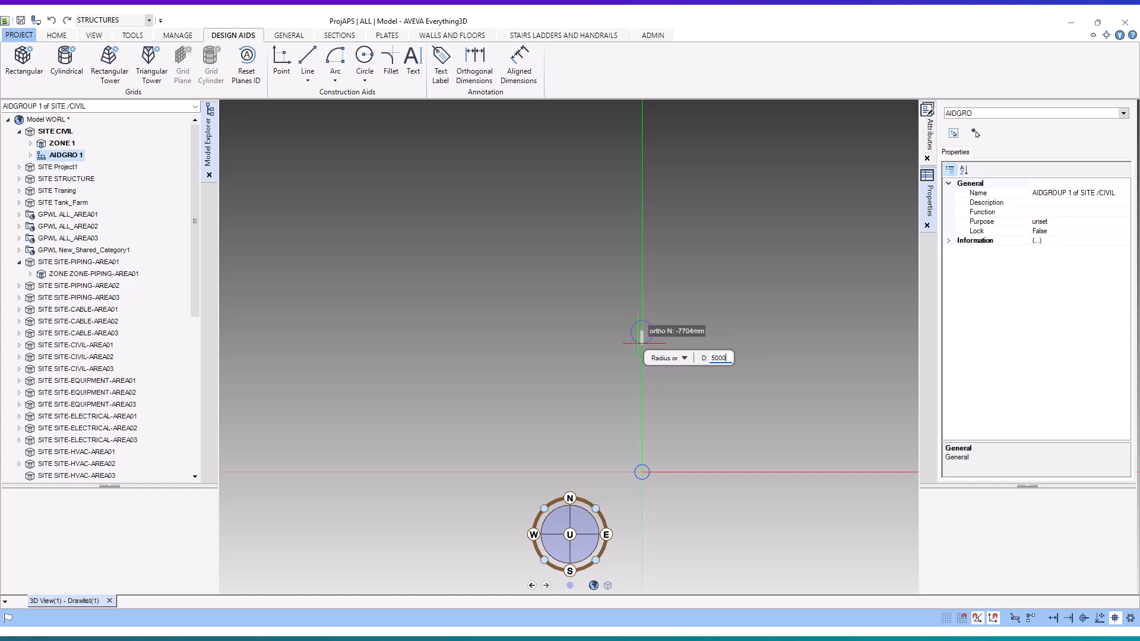
pyautogui.write('000')
pyautogui.press('Return')
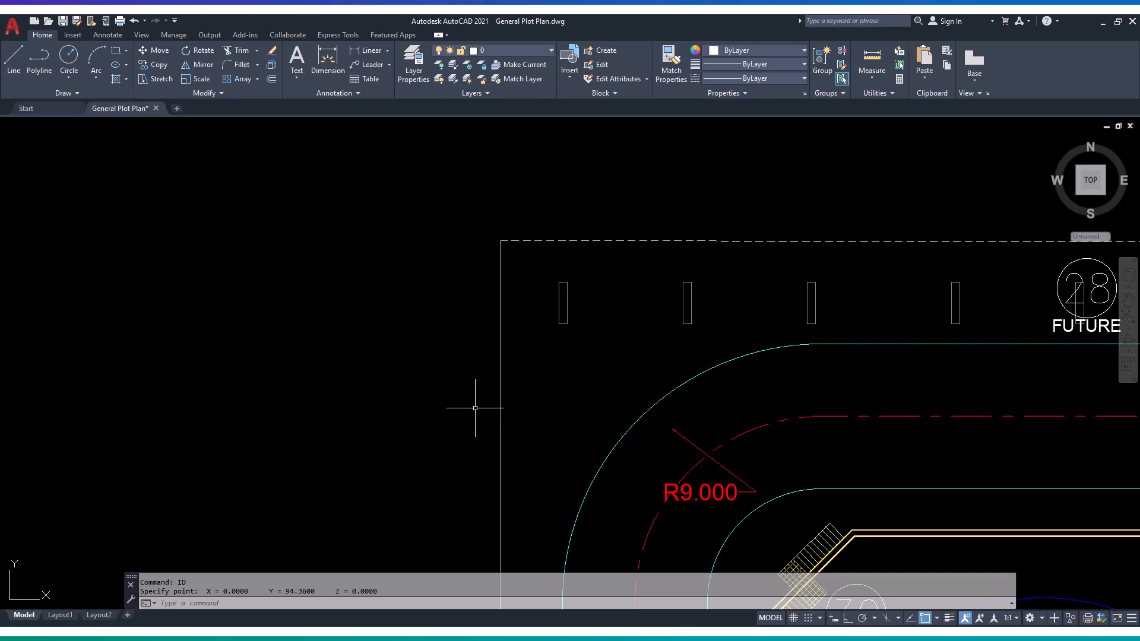
# - In AutoCAD, identify the coordinates of the plot boundary's northeast corner at the red arrow tip with ID and copy the X value
pyautogui.scroll(-5, 475, 408)
pyautogui.scroll(8, 881, 404)
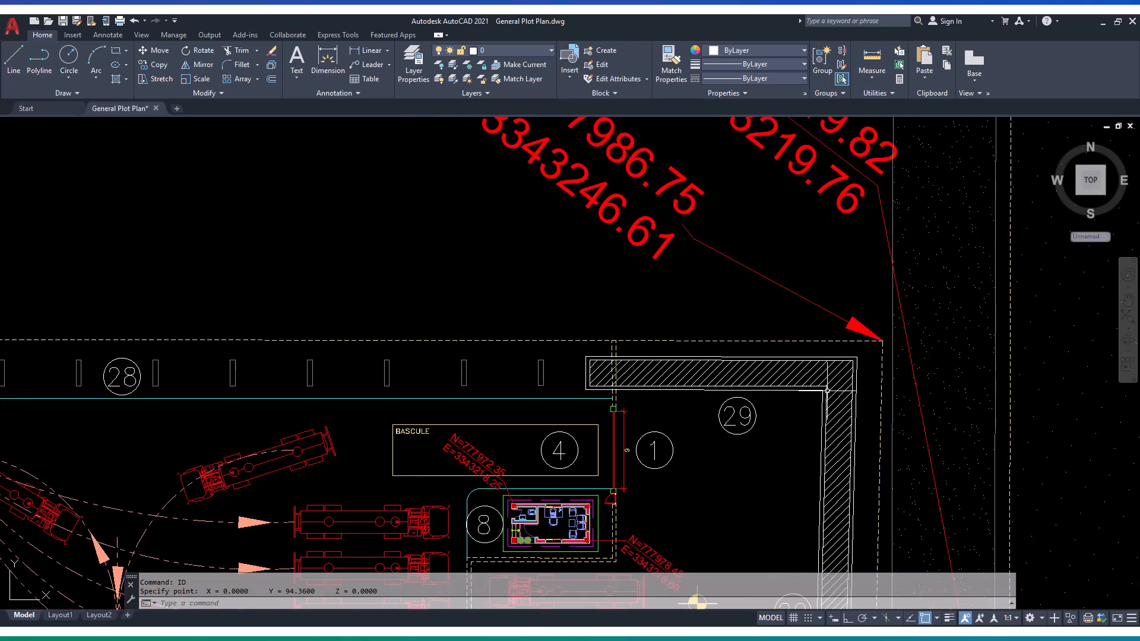
pyautogui.click(294, 603)
pyautogui.write('ID')
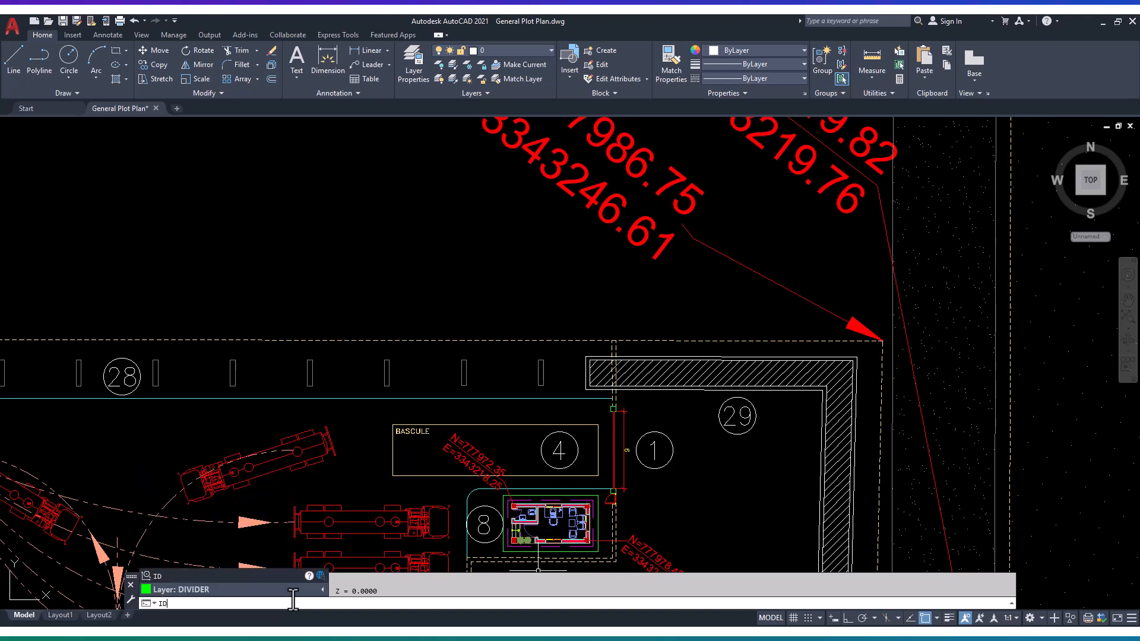
pyautogui.press('Return')
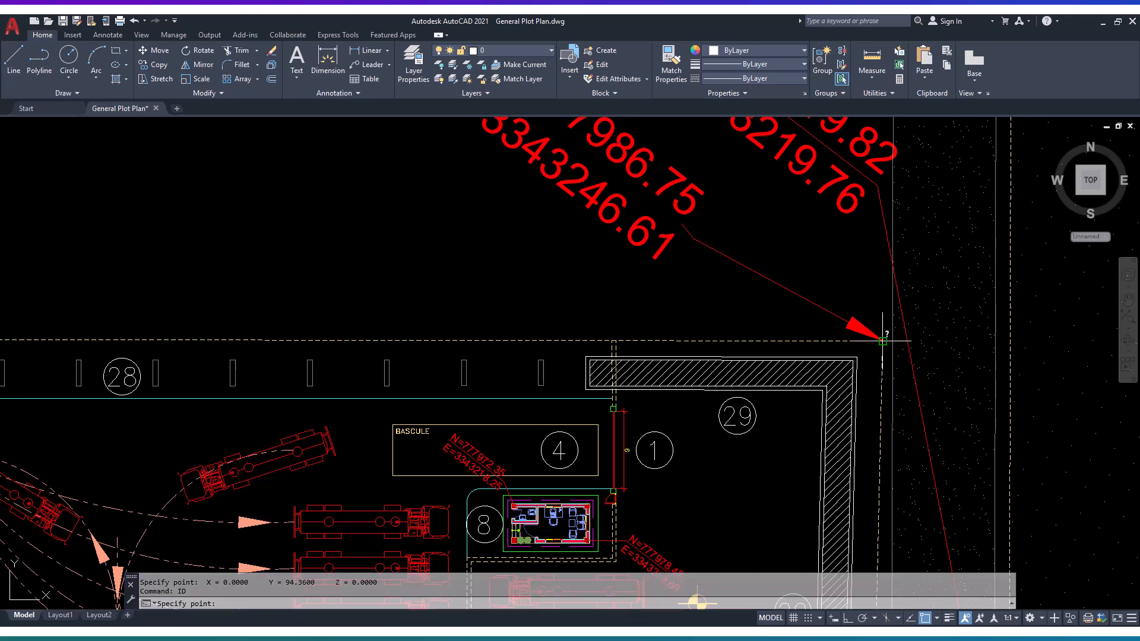
pyautogui.scroll(6, 873, 360)
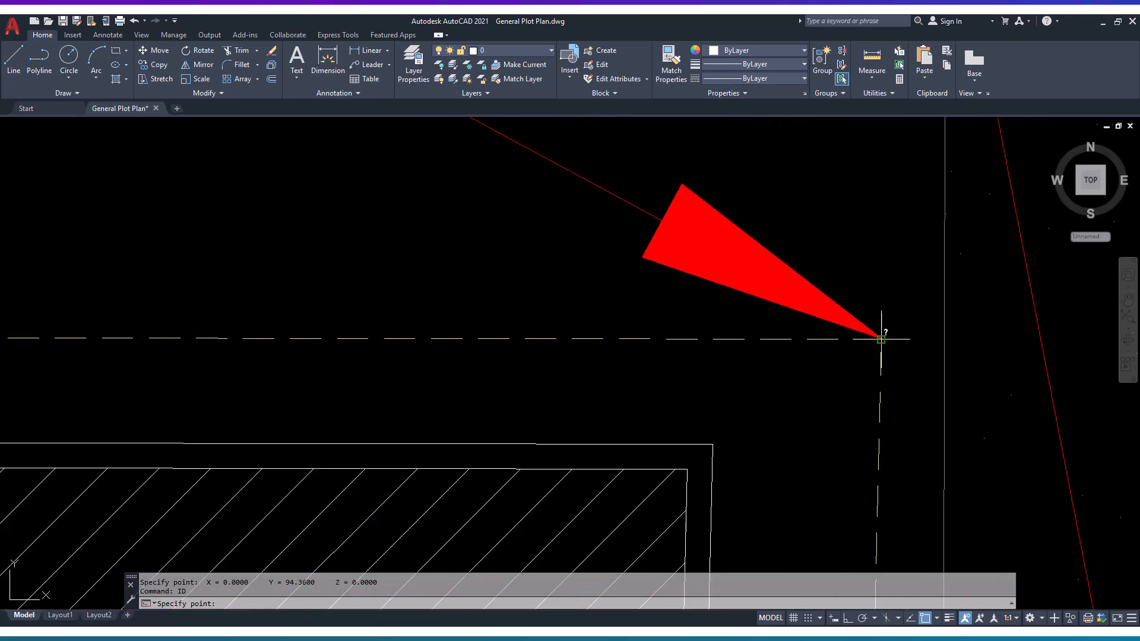
pyautogui.click(885, 339)
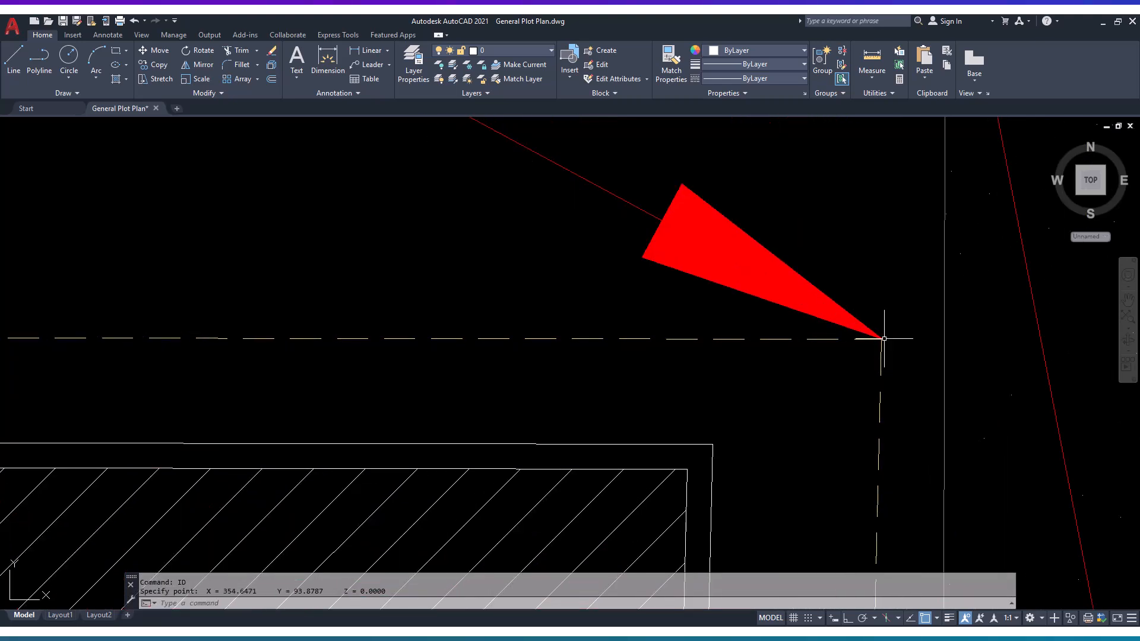
pyautogui.moveTo(222, 592); pyautogui.dragTo(393, 592)
pyautogui.moveTo(261, 592); pyautogui.dragTo(218, 592)
pyautogui.rightClick(232, 601)
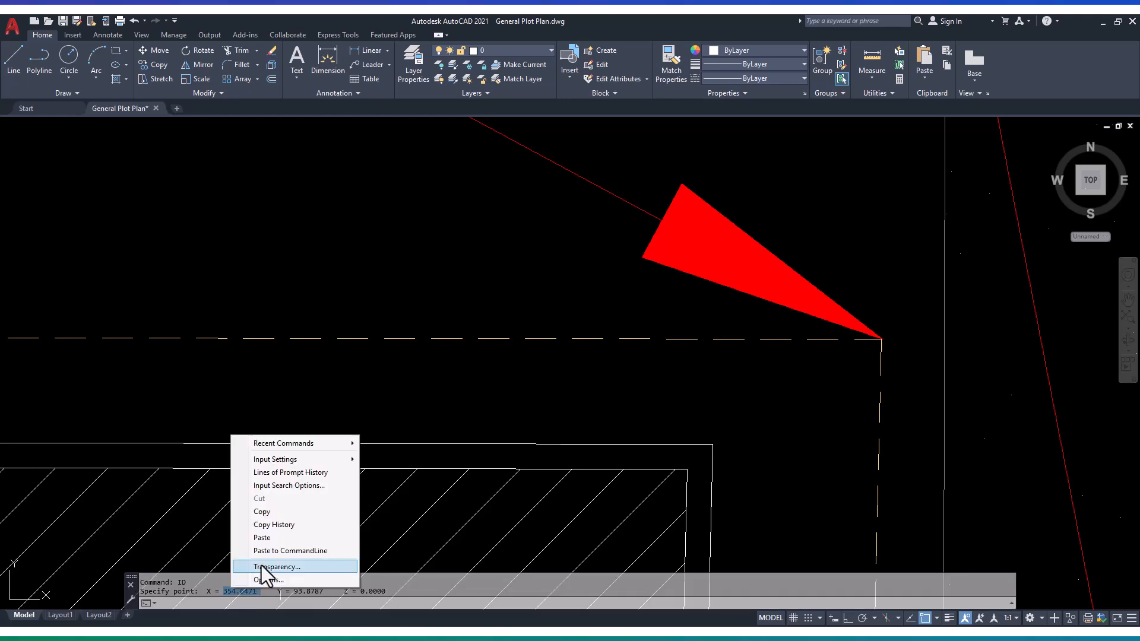
pyautogui.press('Escape')
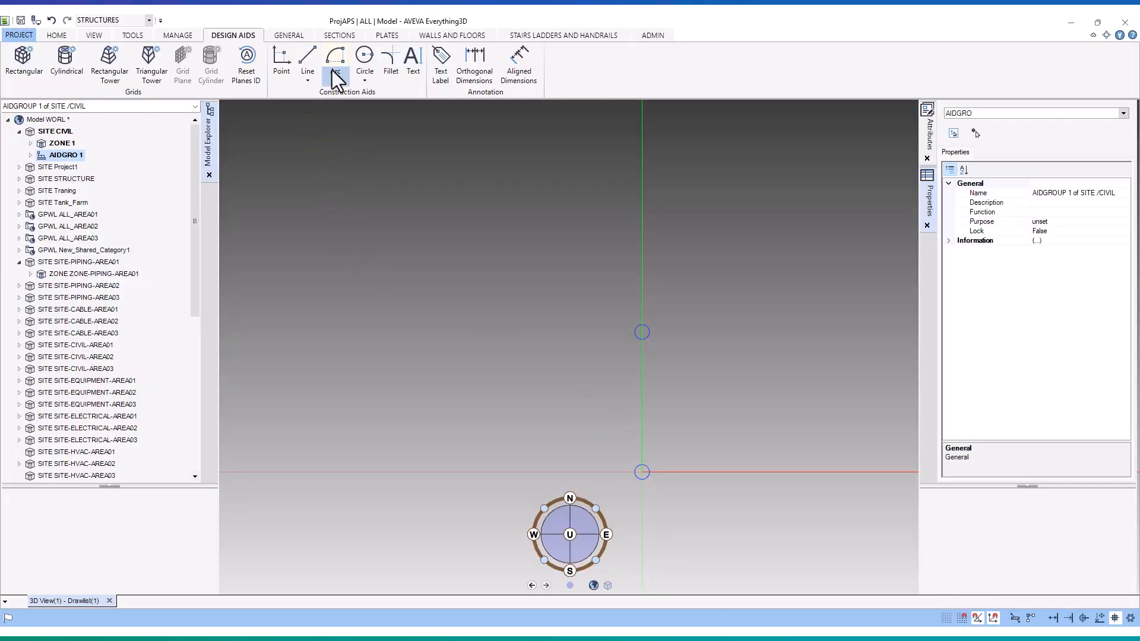
# - In AVEVA Everything3D, start a third construction circle and enter 354.6471 as its centre easting, shifting the decimal point to convert it to millimetres
pyautogui.click(365, 55)
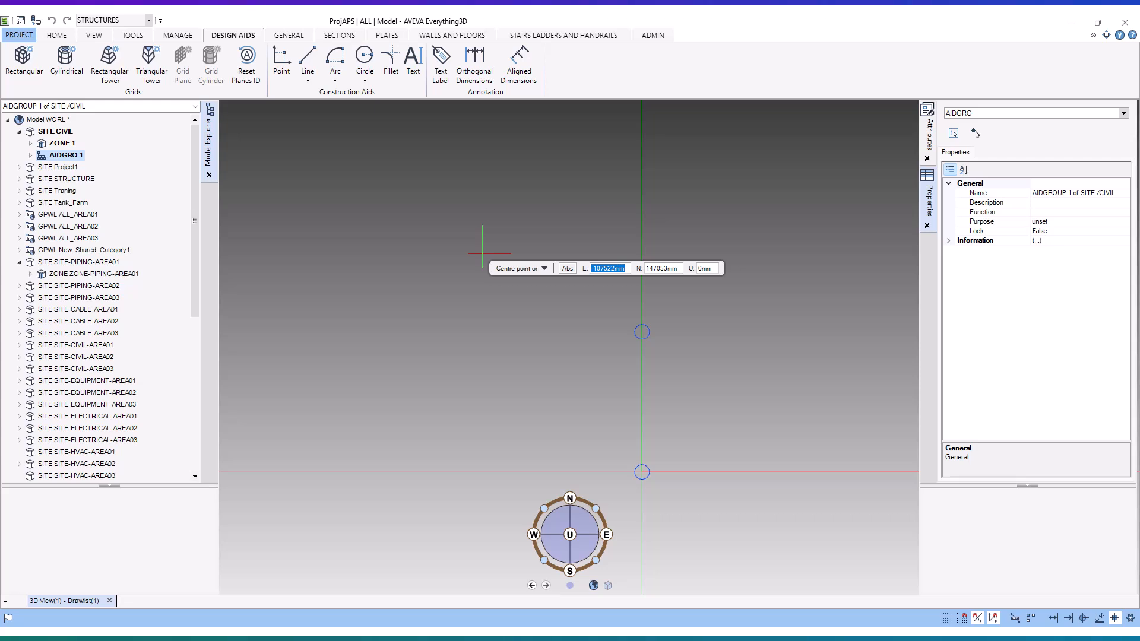
pyautogui.write('354.6471')
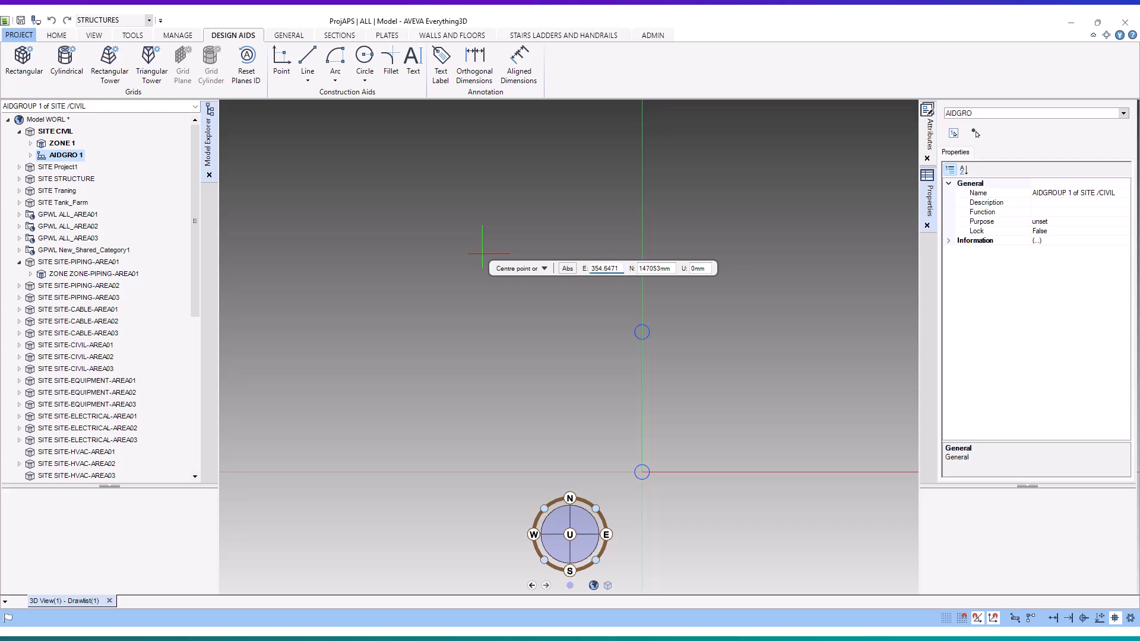
pyautogui.write('.')
pyautogui.press('Left')
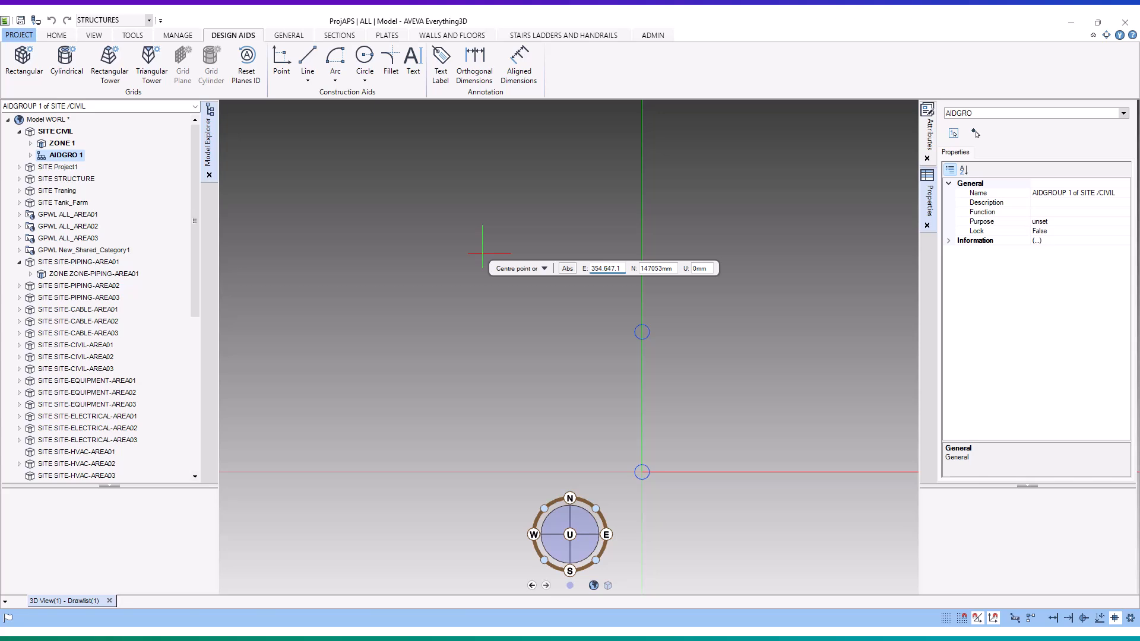
pyautogui.press('BackSpace')
pyautogui.press('Tab')
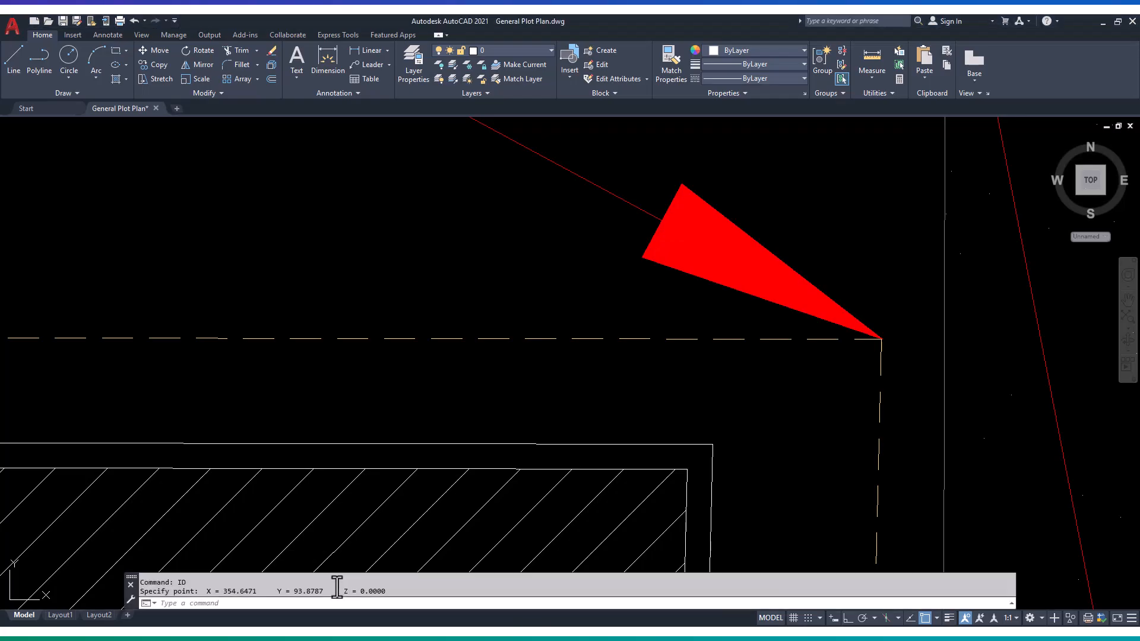
# - In AutoCAD, copy the northeast corner's Y value from the ID result in the command history
pyautogui.moveTo(324, 591); pyautogui.dragTo(295, 591)
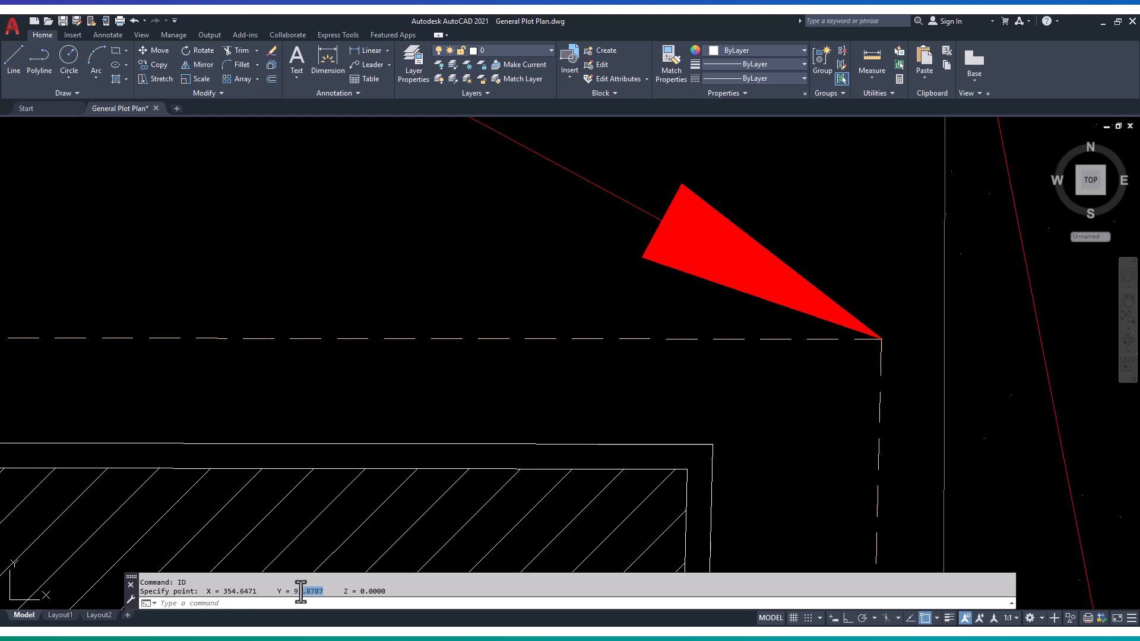
pyautogui.rightClick(296, 594)
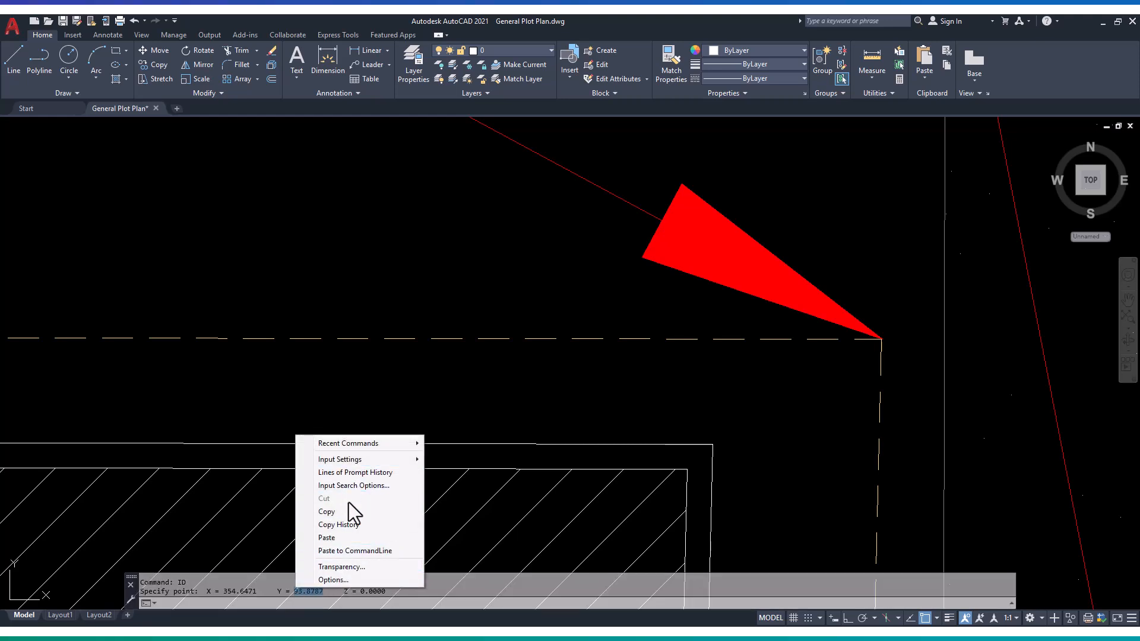
pyautogui.click(349, 511)
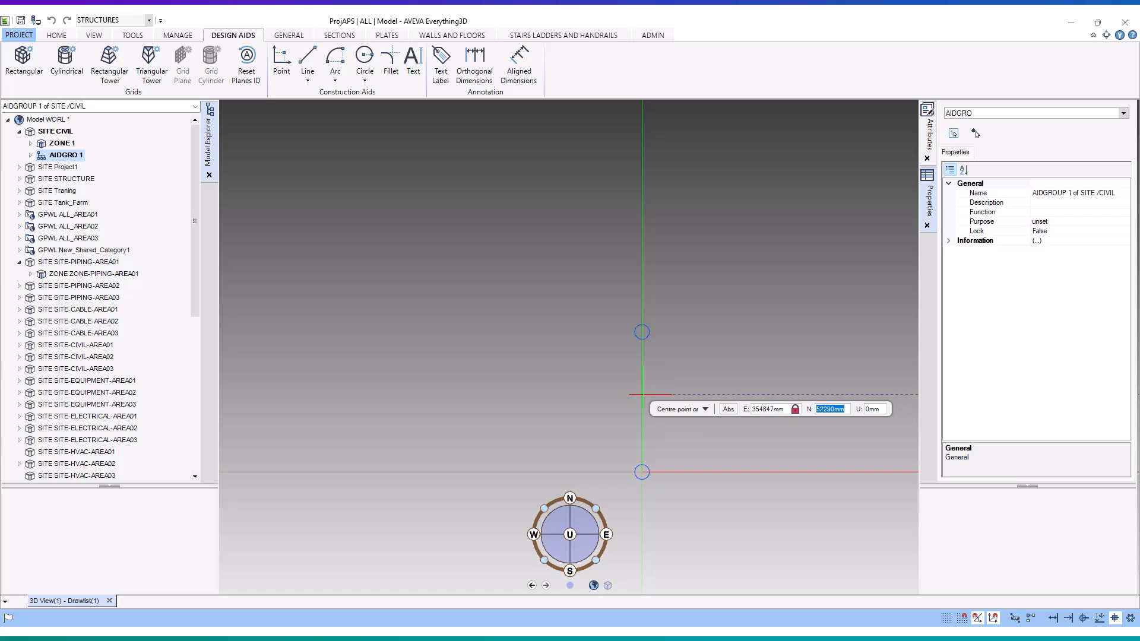
# - In AVEVA Everything3D, set the third circle's centre northing to 93878.7 mm and complete it with the same 5000 mm radius as the others
pyautogui.hotkey('ctrl', 'v')
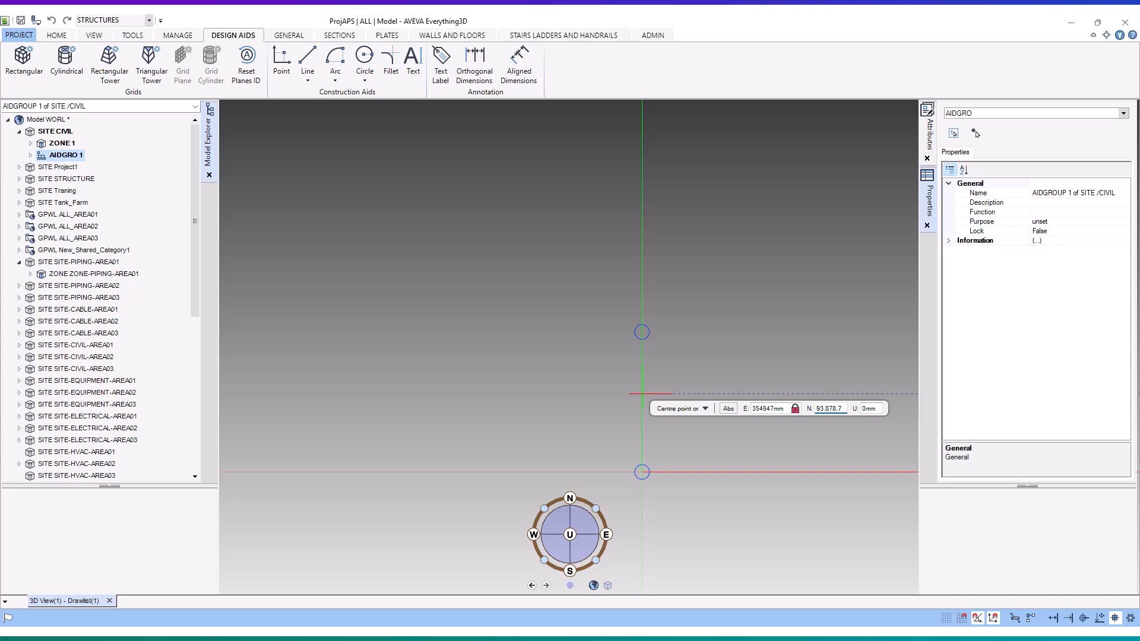
pyautogui.press('Return')
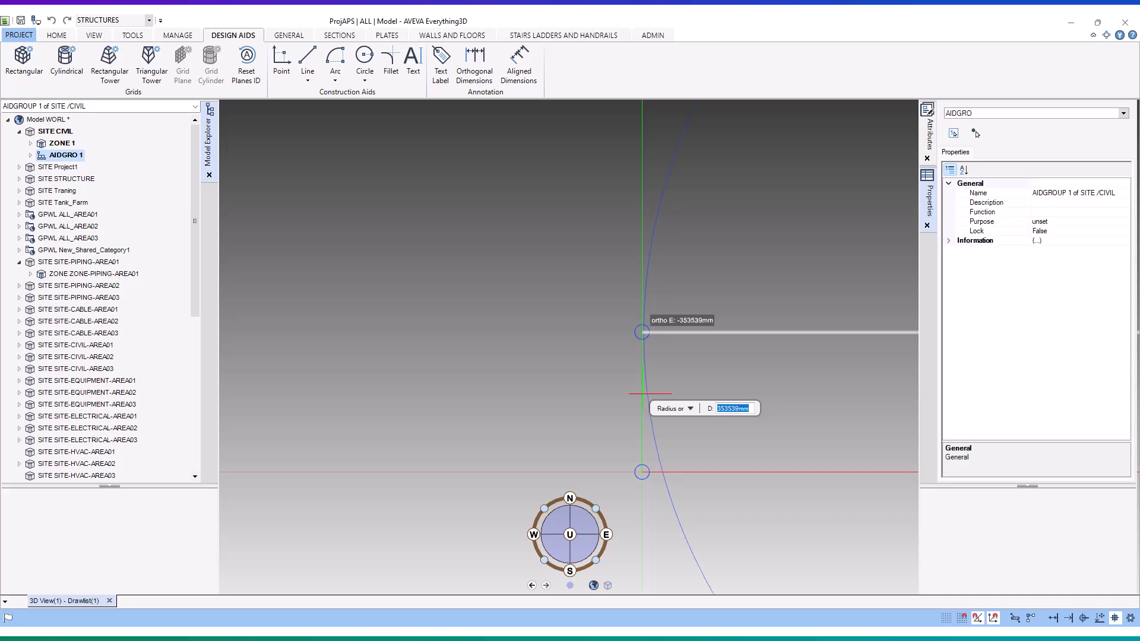
pyautogui.write('5000')
pyautogui.press('Return')
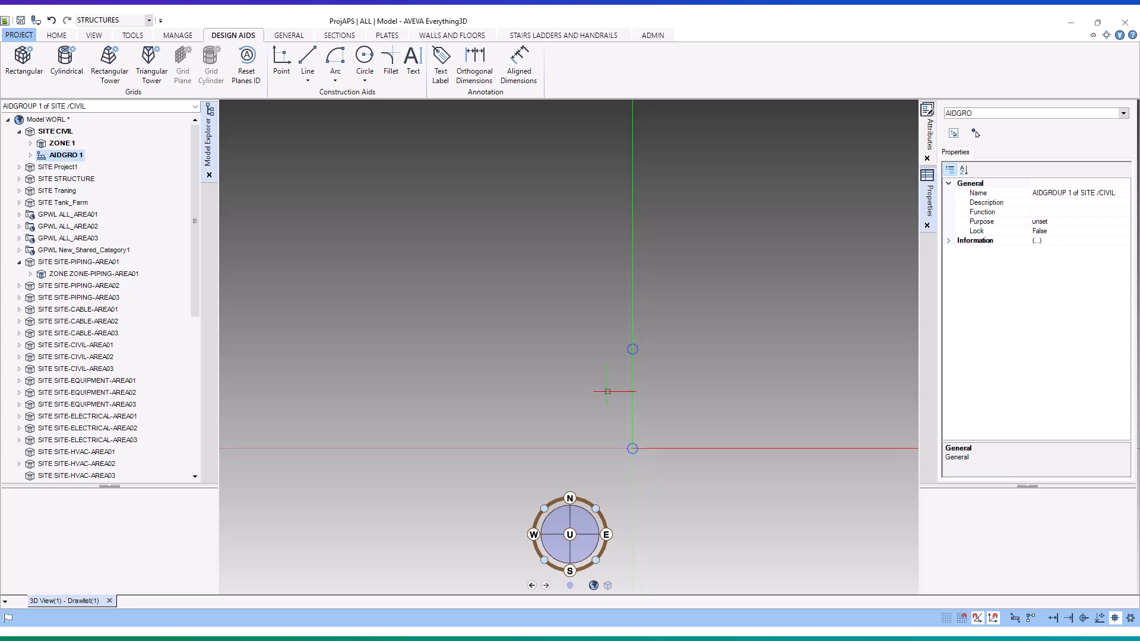
pyautogui.scroll(-1, 655, 401)
pyautogui.moveTo(655, 399); pyautogui.dragTo(542, 387, button='middle')
pyautogui.scroll(2, 680, 373)
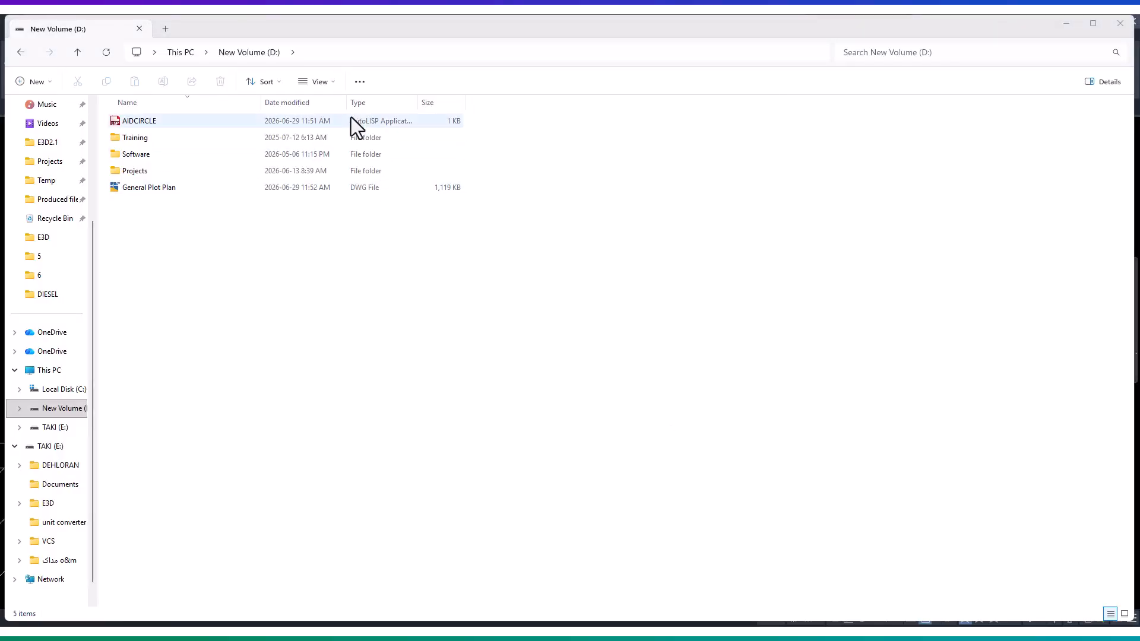
# - In File Explorer, open AIDCIRCLE.lsp from drive D: in Notepad, examine its PLOTPoint routine and close it
pyautogui.rightClick(337, 123)
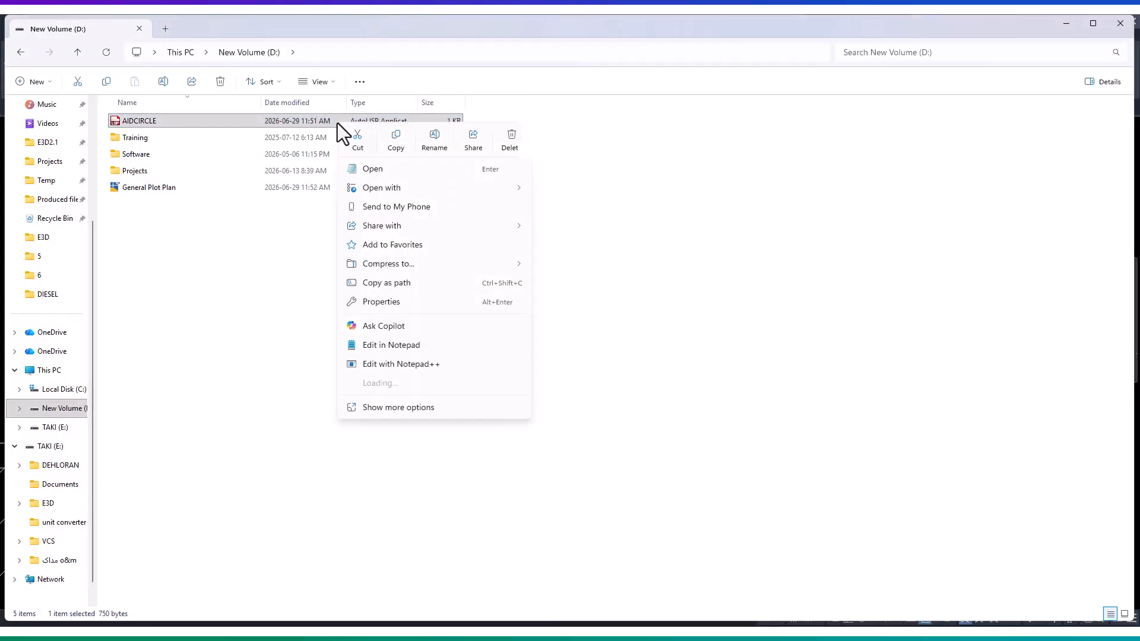
pyautogui.click(420, 349)
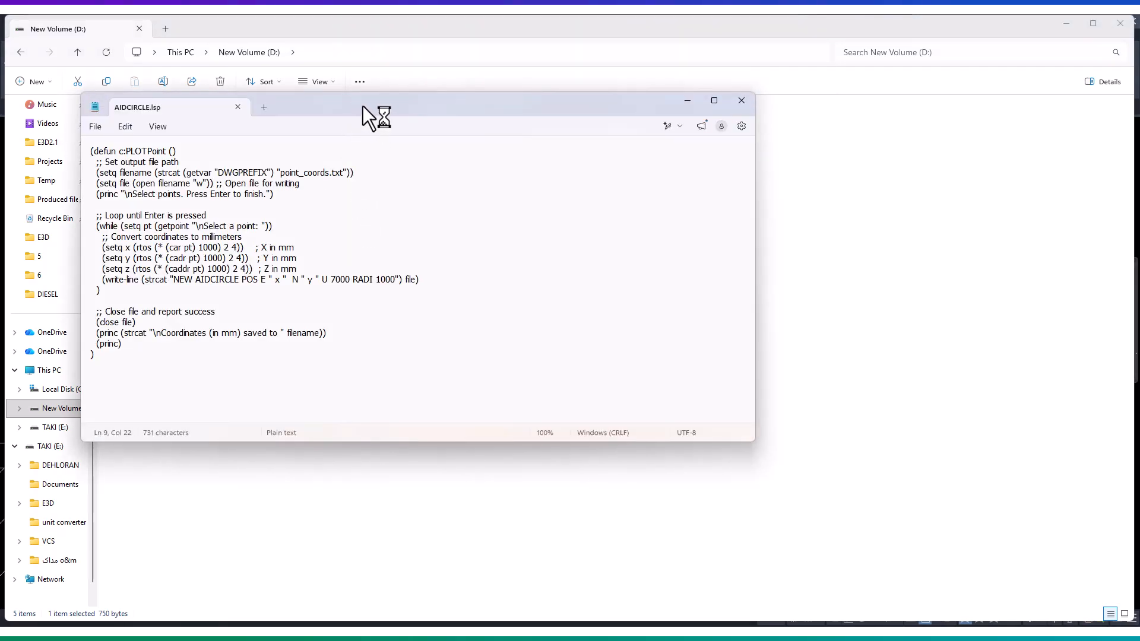
pyautogui.moveTo(363, 107); pyautogui.dragTo(558, 159)
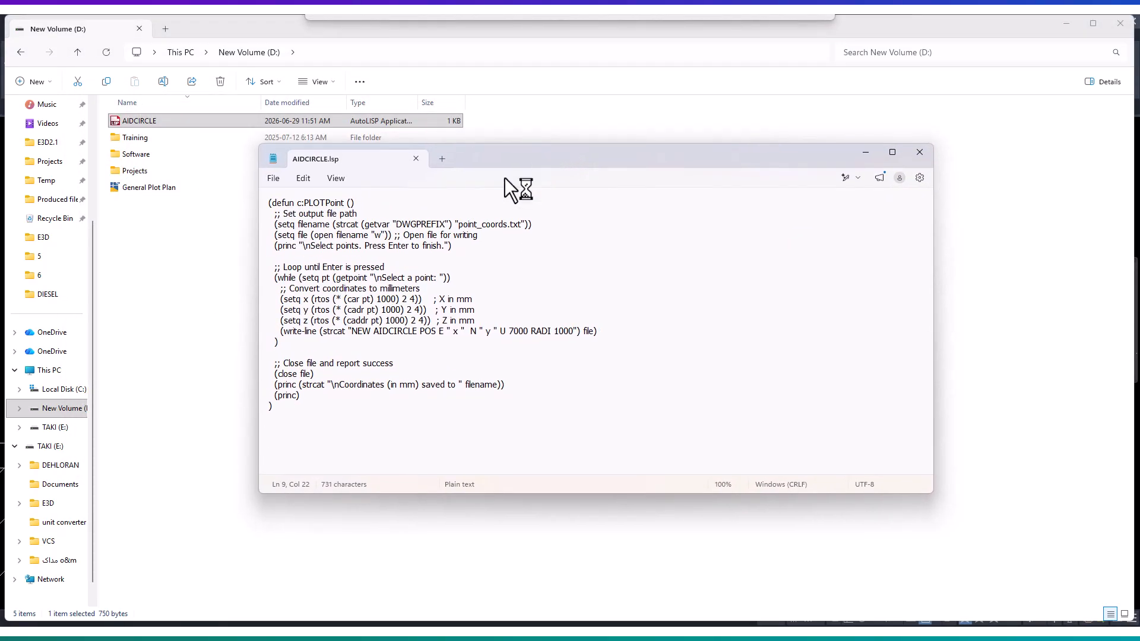
pyautogui.click(264, 205)
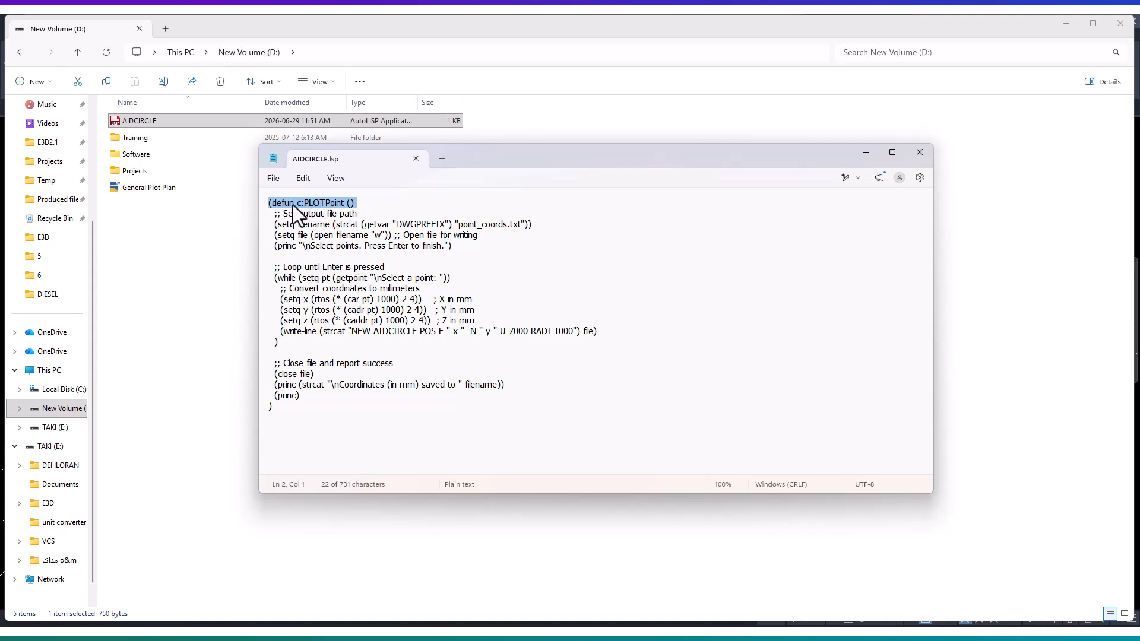
pyautogui.click(294, 205)
pyautogui.moveTo(261, 203); pyautogui.dragTo(268, 418)
pyautogui.click(358, 293)
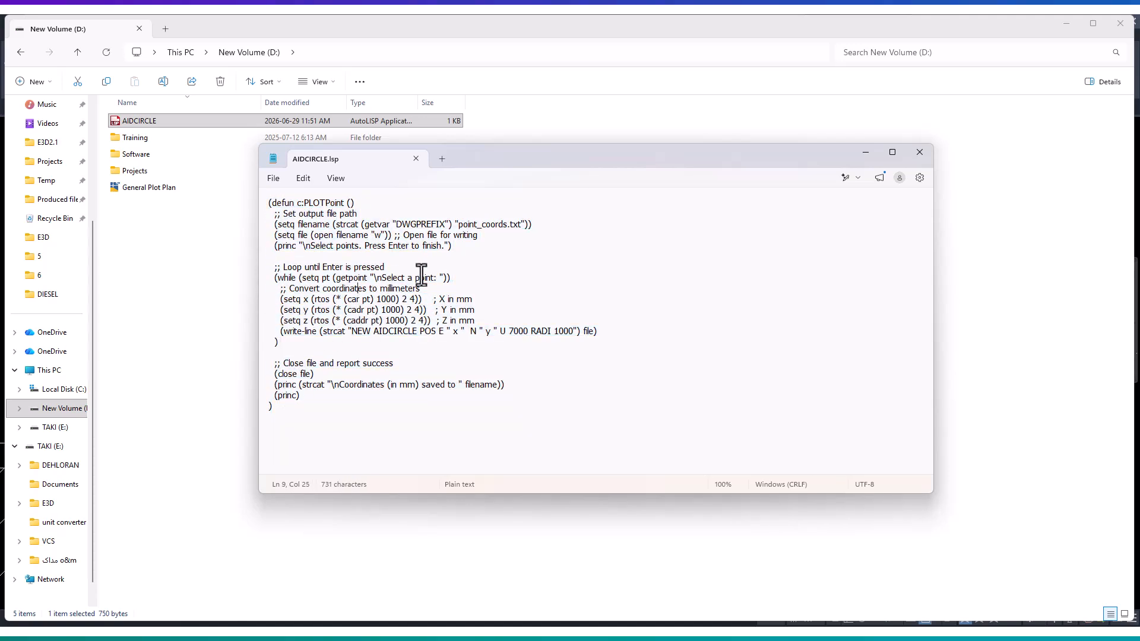
pyautogui.click(914, 152)
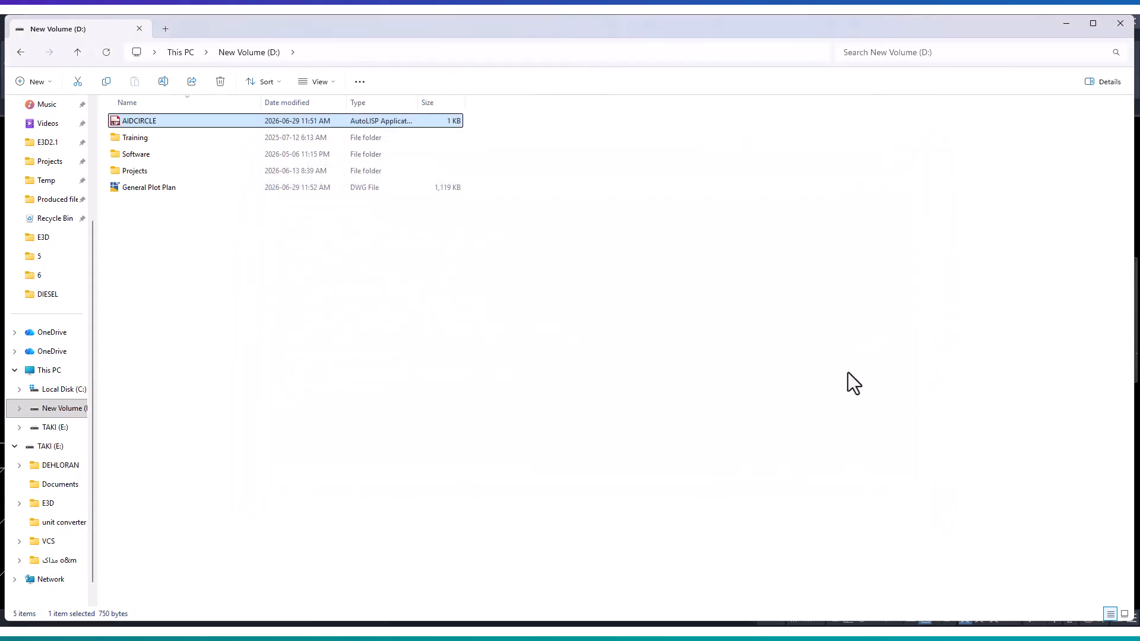
# - Load the AIDCIRCLE AutoLISP file from drive D: into the General Plot Plan drawing in AutoCAD
pyautogui.hotkey('alt', 'Tab')
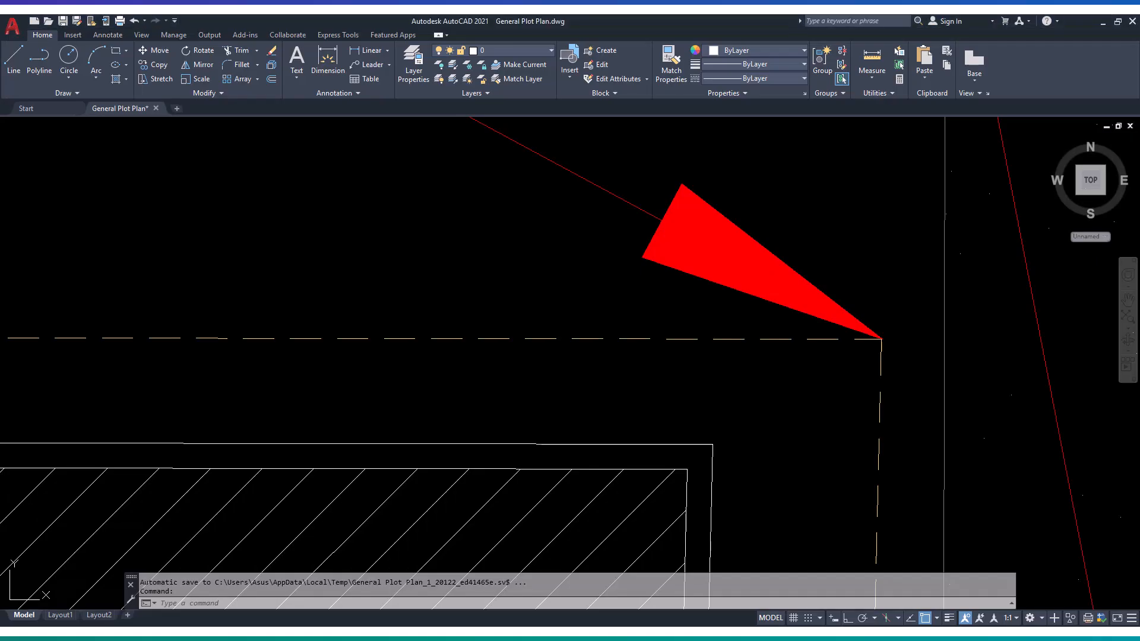
pyautogui.hotkey('alt', 'Tab')
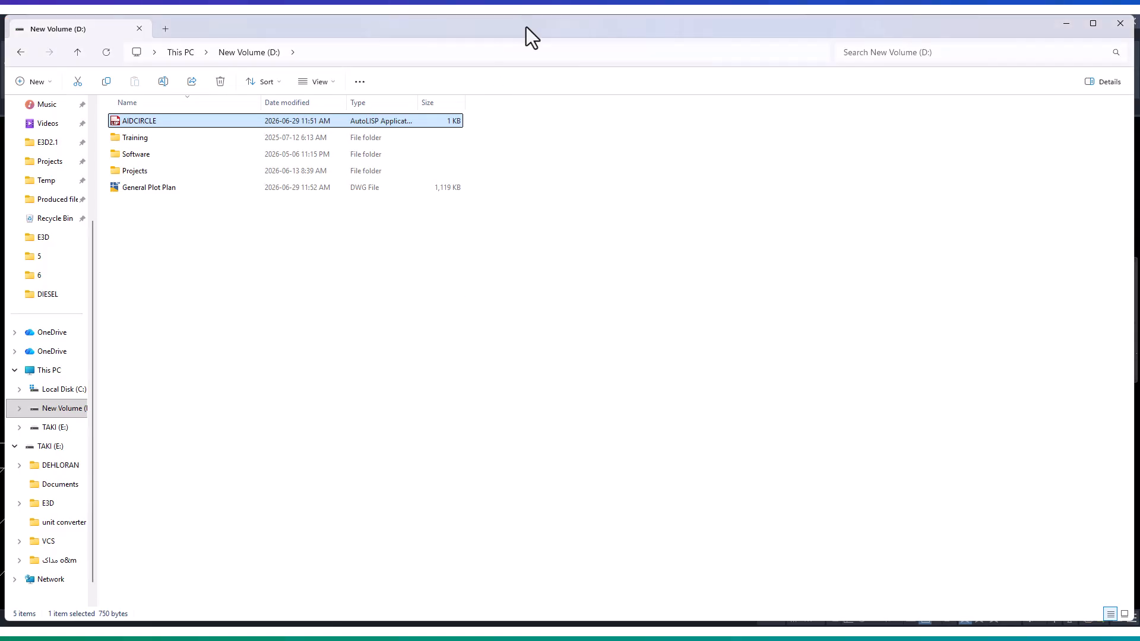
pyautogui.moveTo(526, 26); pyautogui.dragTo(618, 273)
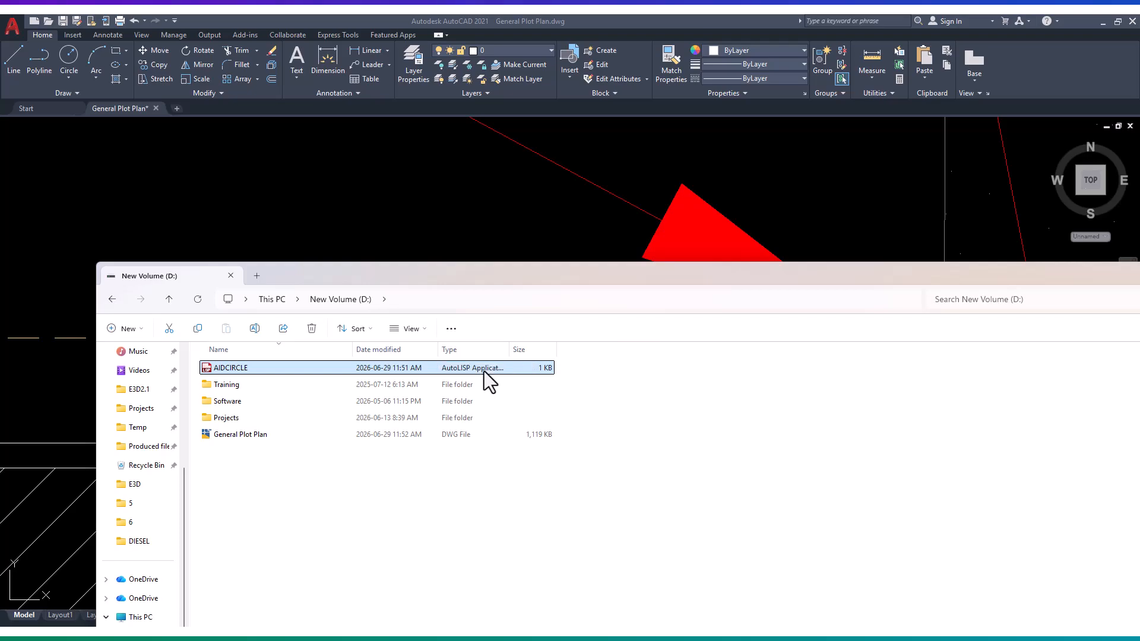
pyautogui.moveTo(486, 369); pyautogui.dragTo(514, 280)
pyautogui.moveTo(532, 230); pyautogui.dragTo(532, 229)
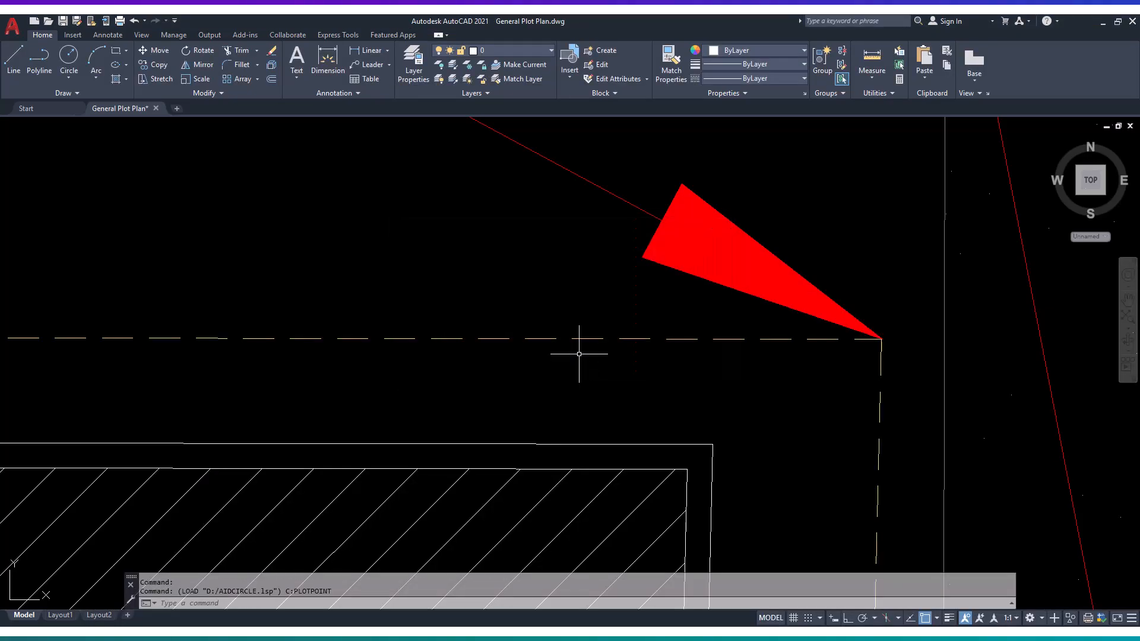
# - Run the PLOTPOINT command and pick the plot's origin and northwest corner as its first two points
pyautogui.scroll(-5, 580, 354)
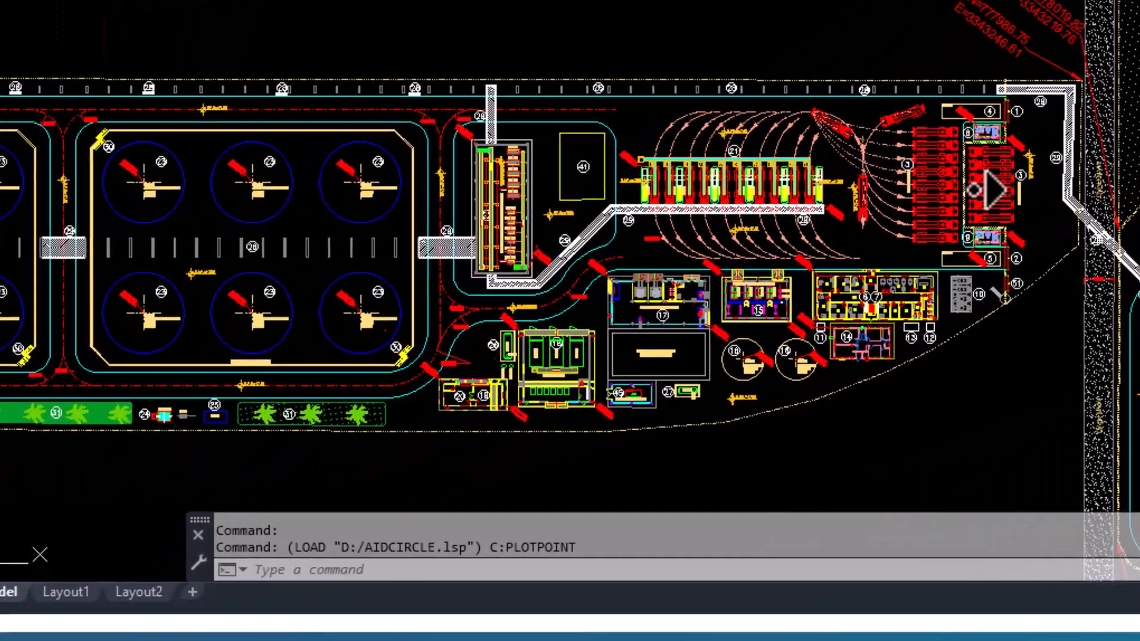
pyautogui.moveTo(620, 367); pyautogui.dragTo(773, 320, button='middle')
pyautogui.moveTo(920, 237); pyautogui.dragTo(950, 227, button='middle')
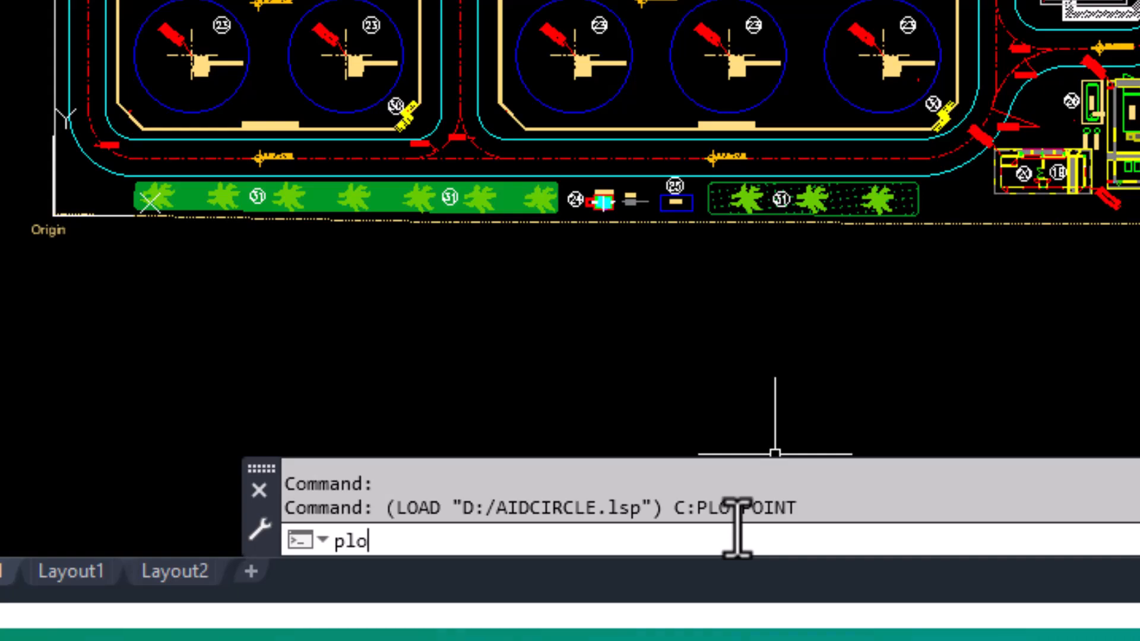
pyautogui.write('poi')
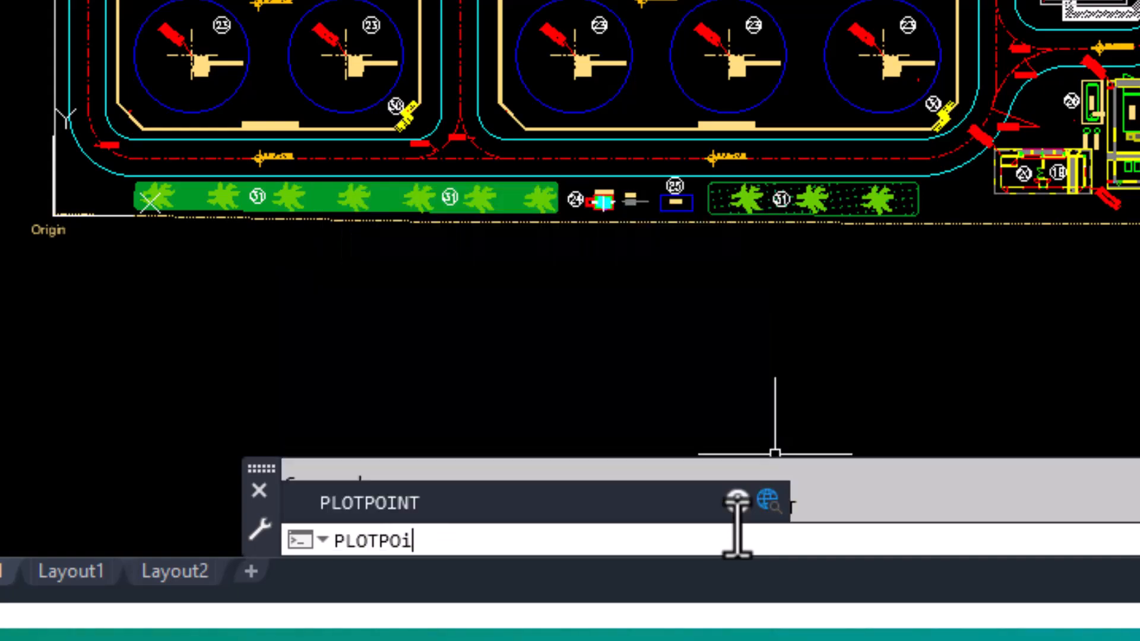
pyautogui.press('Return')
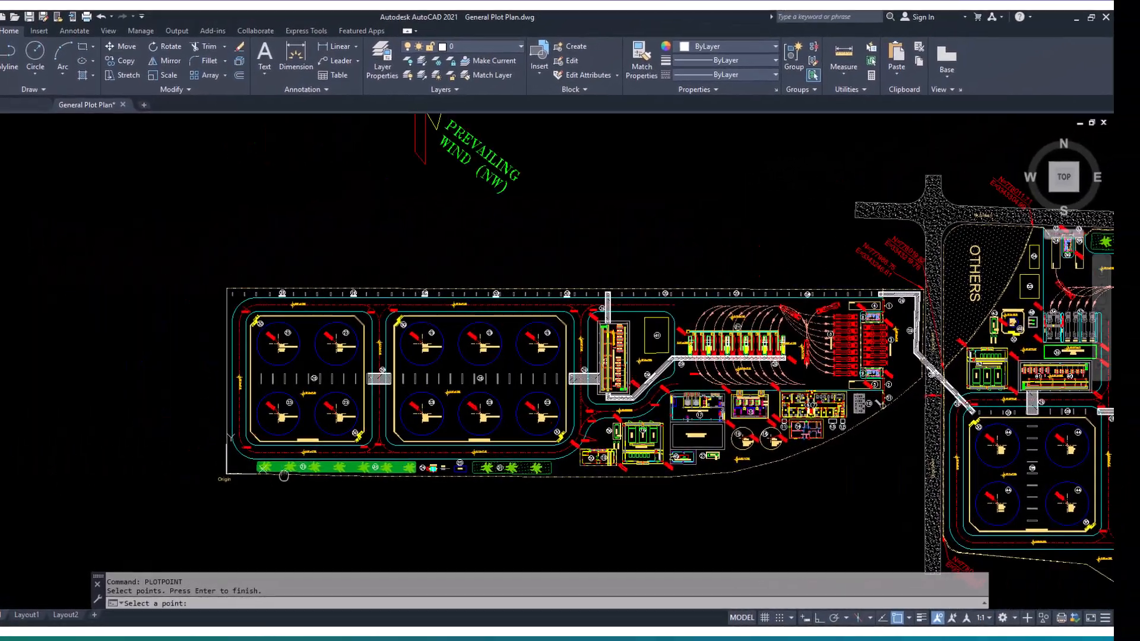
pyautogui.scroll(10, 284, 476)
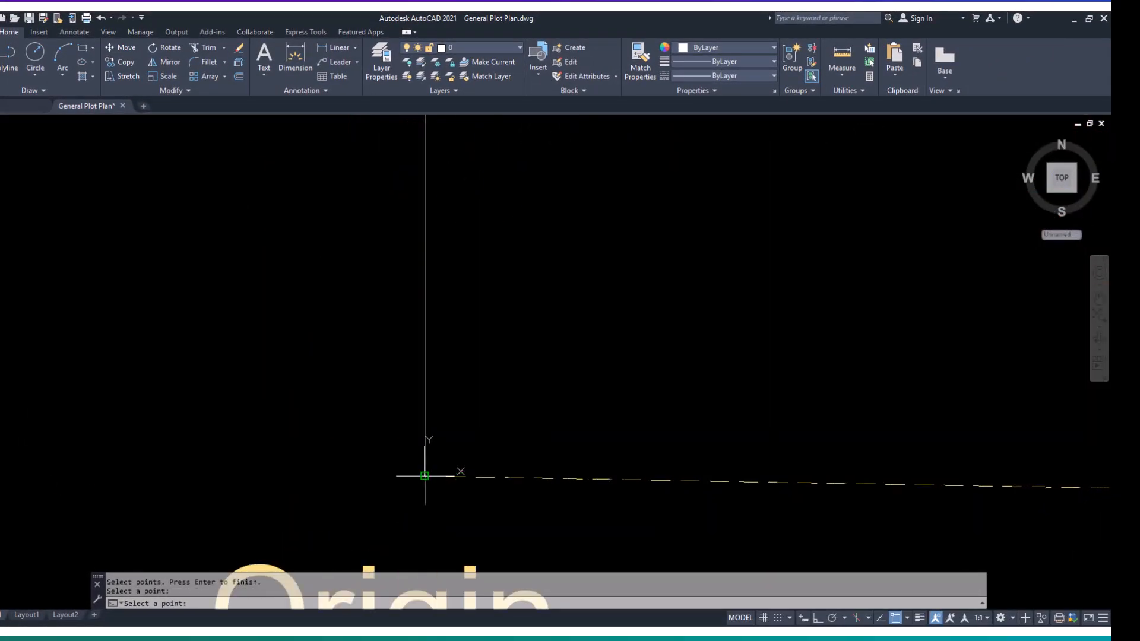
pyautogui.scroll(-5, 425, 475)
pyautogui.scroll(6, 428, 295)
pyautogui.scroll(8, 422, 299)
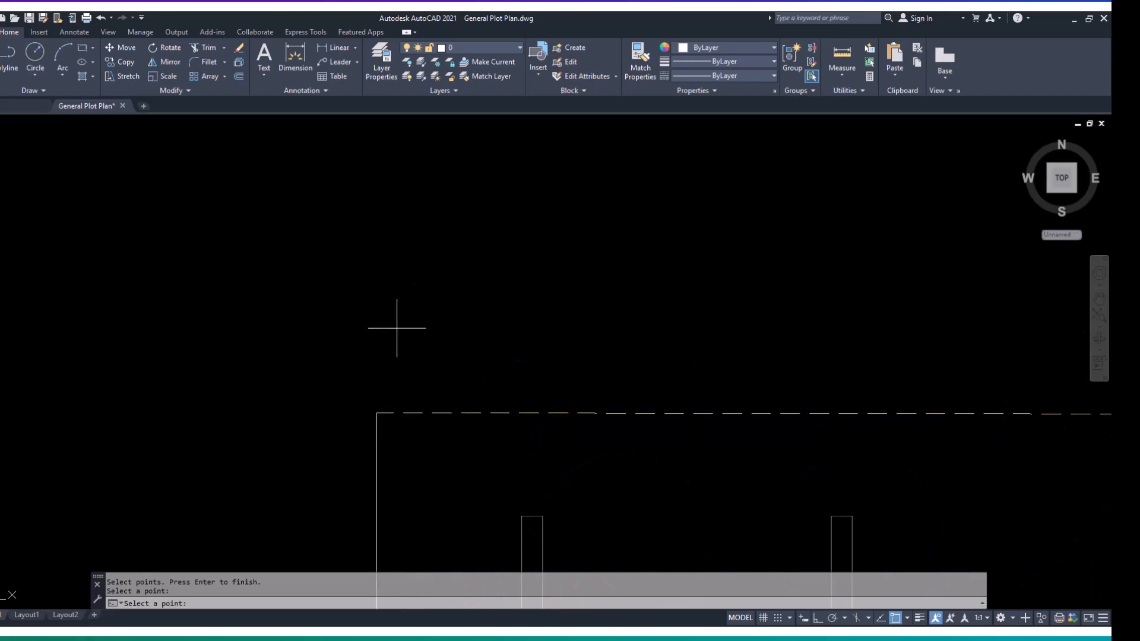
pyautogui.click(376, 413)
pyautogui.scroll(-12, 419, 424)
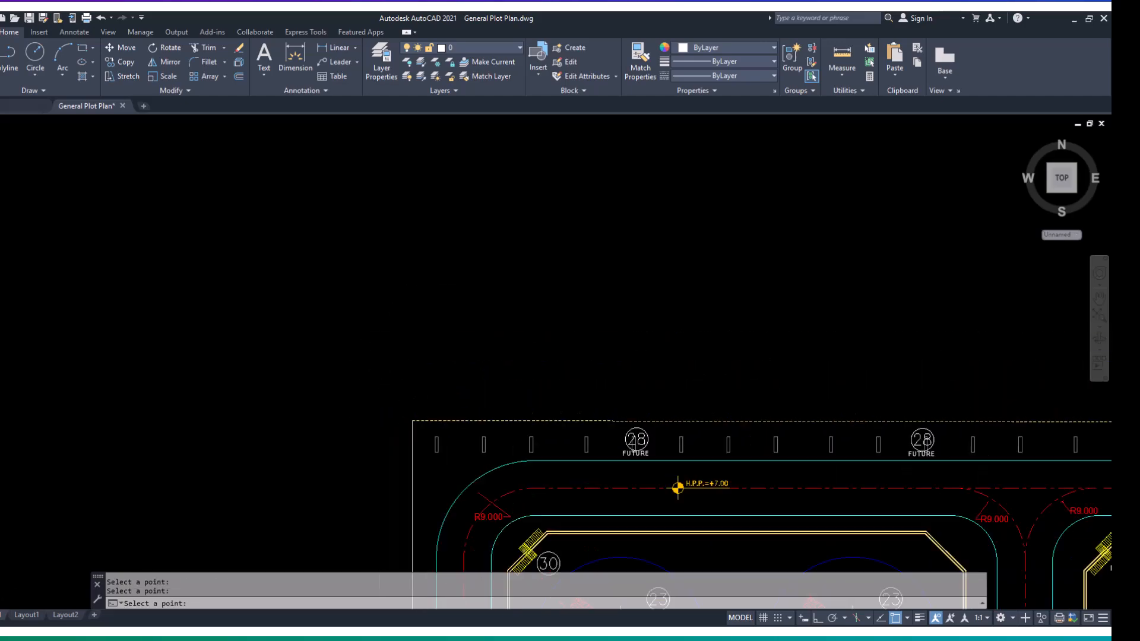
# - Pick the northeast corner at the red arrow tip and the boundary vertex south of it beside the main road
pyautogui.moveTo(870, 432); pyautogui.dragTo(174, 384, button='middle')
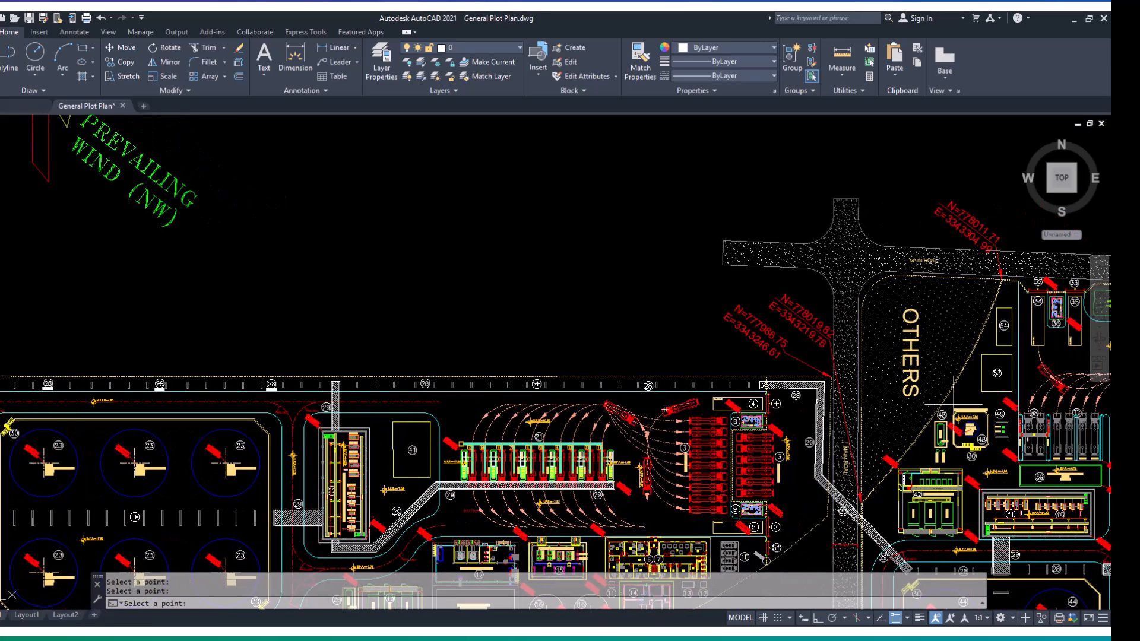
pyautogui.scroll(10, 834, 376)
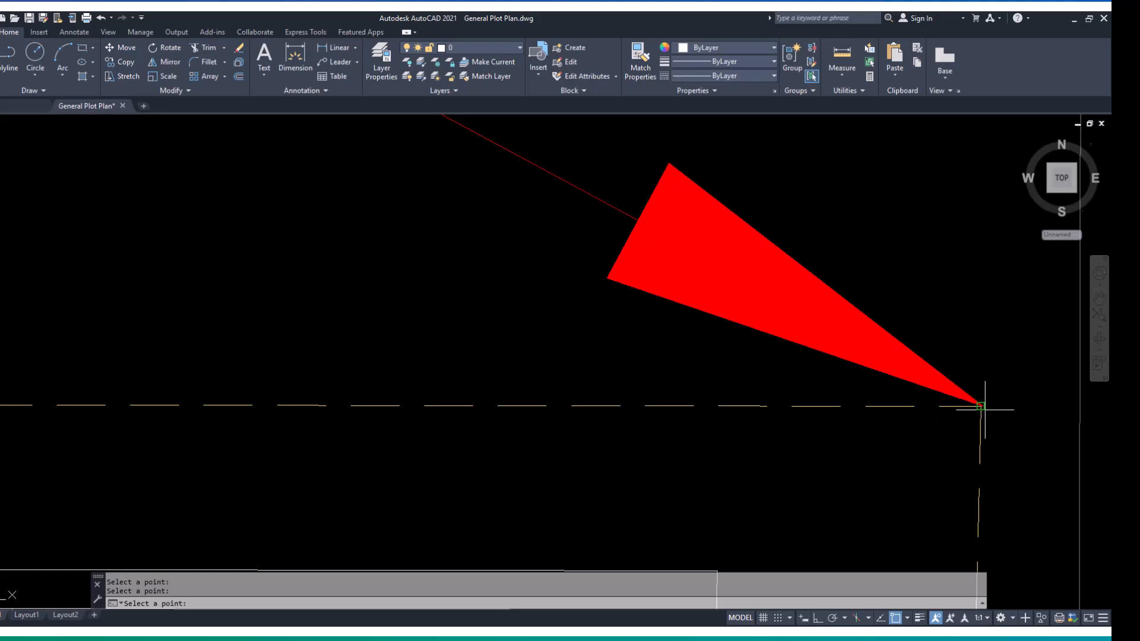
pyautogui.scroll(-12, 961, 431)
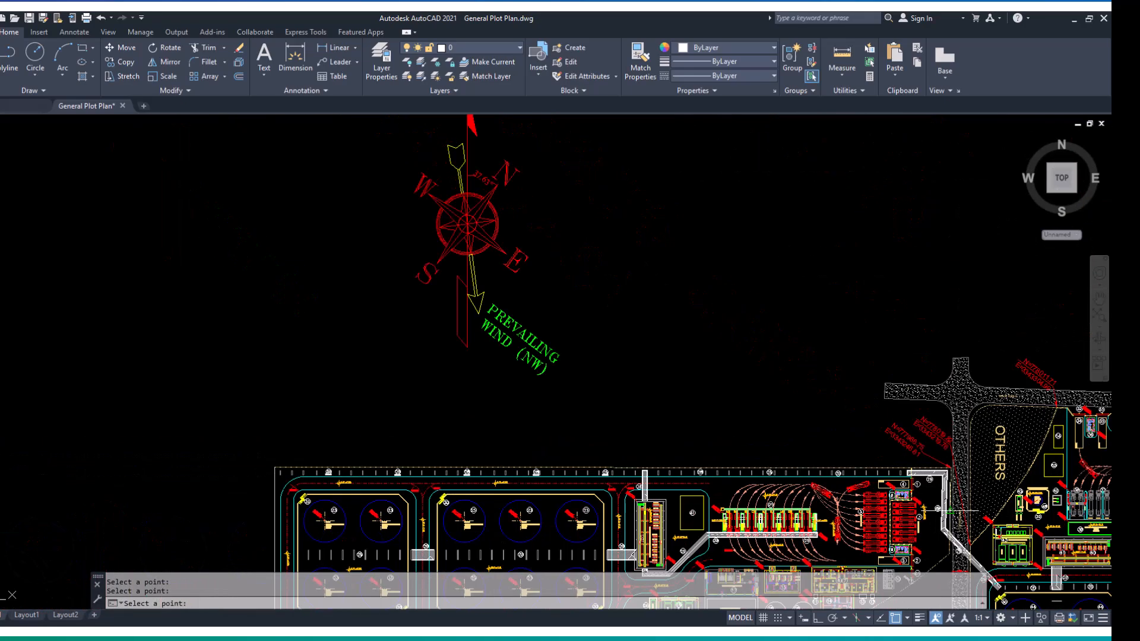
pyautogui.scroll(6, 915, 447)
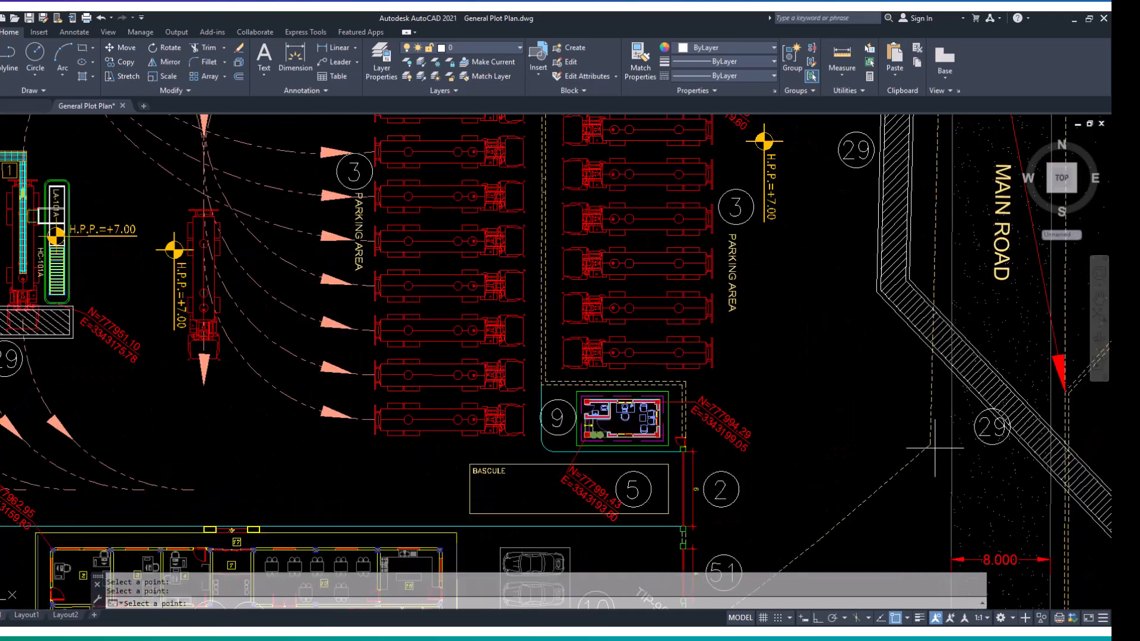
pyautogui.scroll(-4, 895, 492)
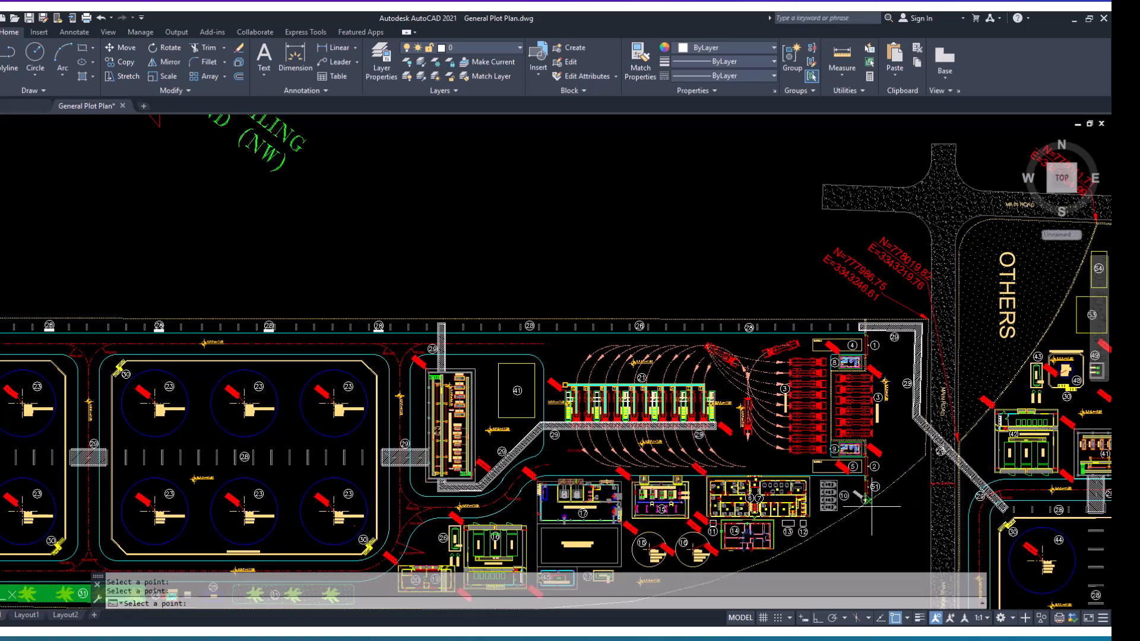
# - Pick the remaining vertices along the curved southeast and southern boundary, return to the origin and finish PLOTPOINT
pyautogui.scroll(5, 866, 507)
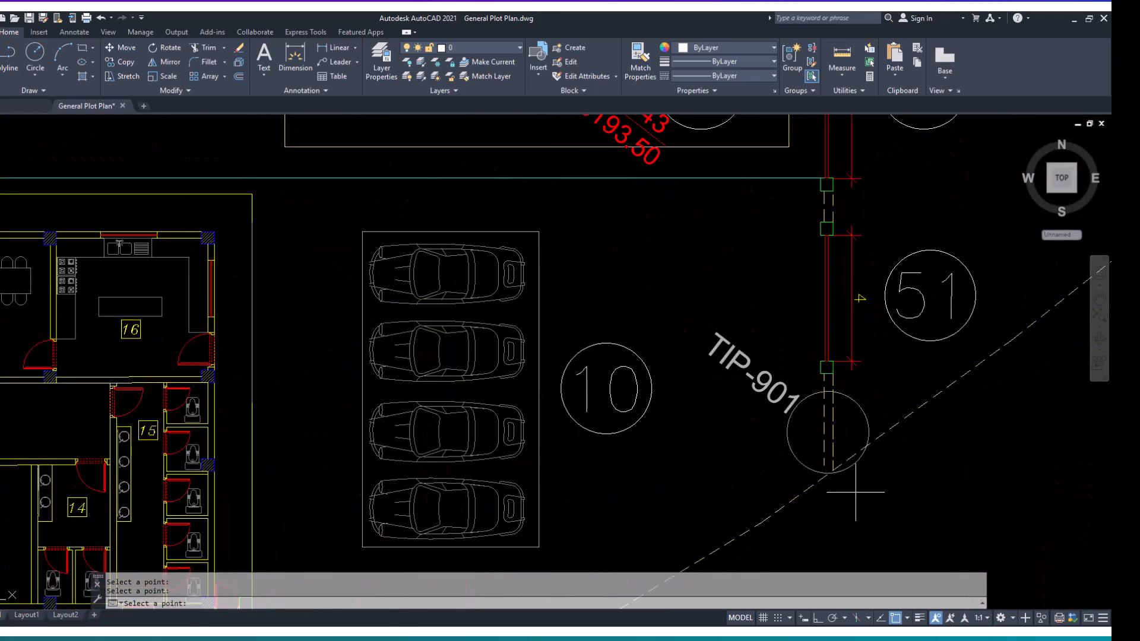
pyautogui.scroll(-5, 830, 480)
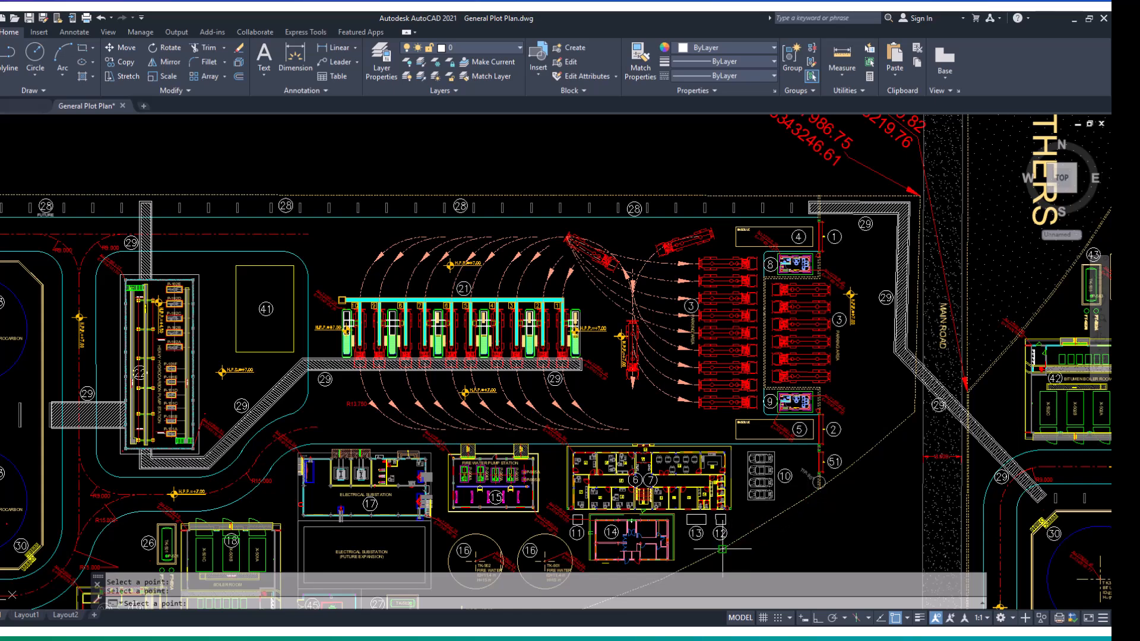
pyautogui.moveTo(722, 549); pyautogui.dragTo(899, 394, button='middle')
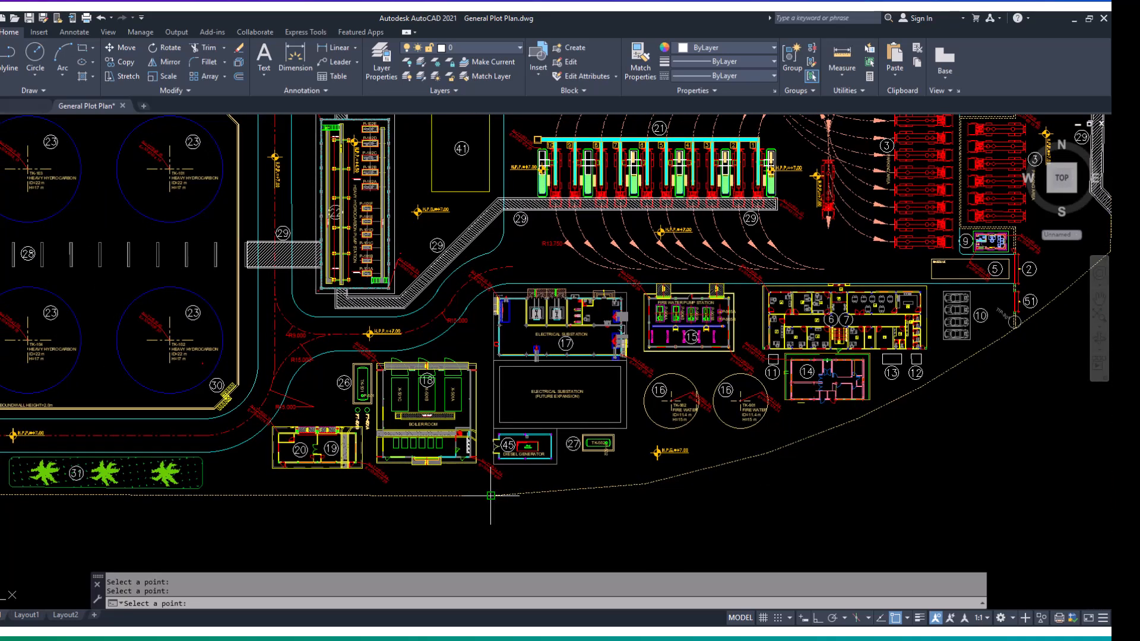
pyautogui.scroll(-8, 491, 496)
pyautogui.moveTo(490, 496); pyautogui.dragTo(531, 484, button='middle')
pyautogui.scroll(5, 411, 482)
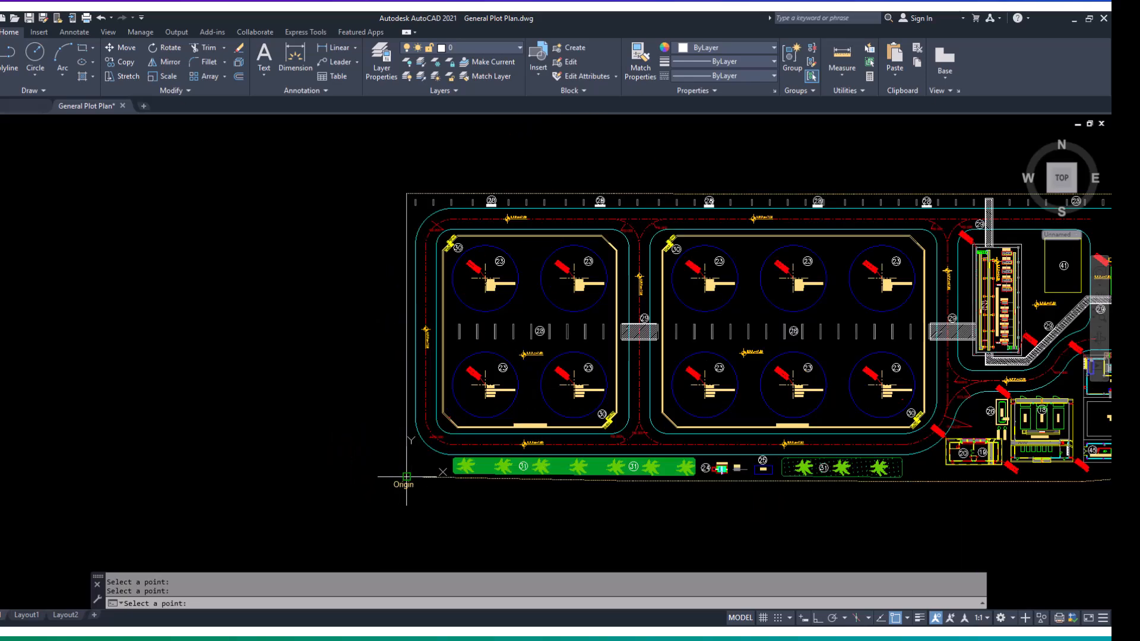
pyautogui.click(407, 477)
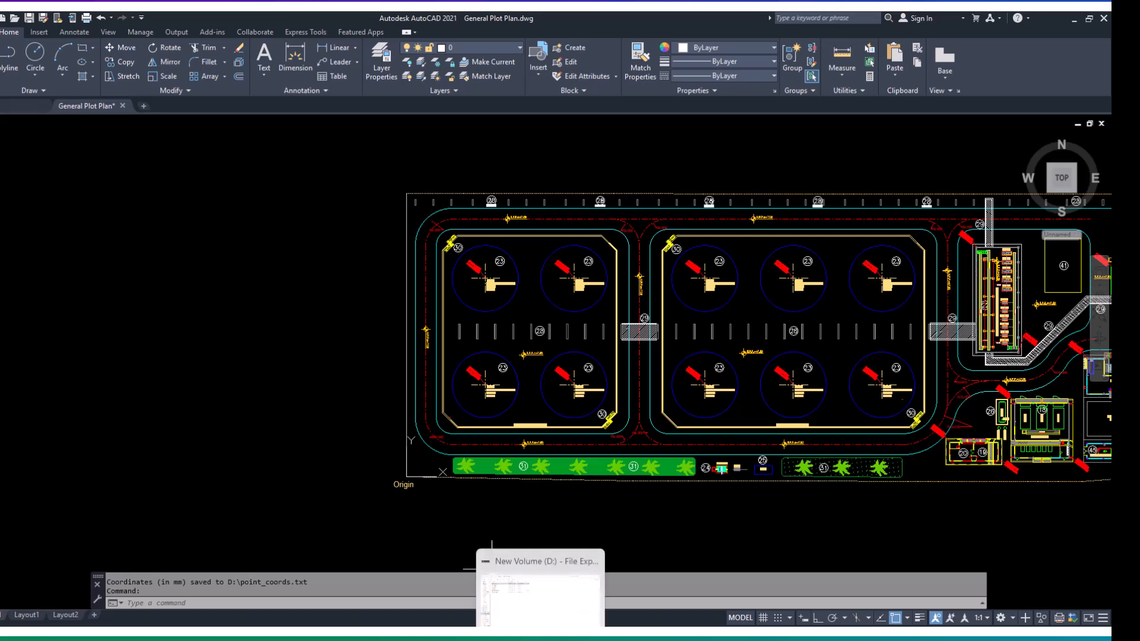
# - Open the point_coords text file on drive D: and check its NEW AIDCIRCLE lines against the AIDCIRCLE script, closing both files
pyautogui.click(540, 638)
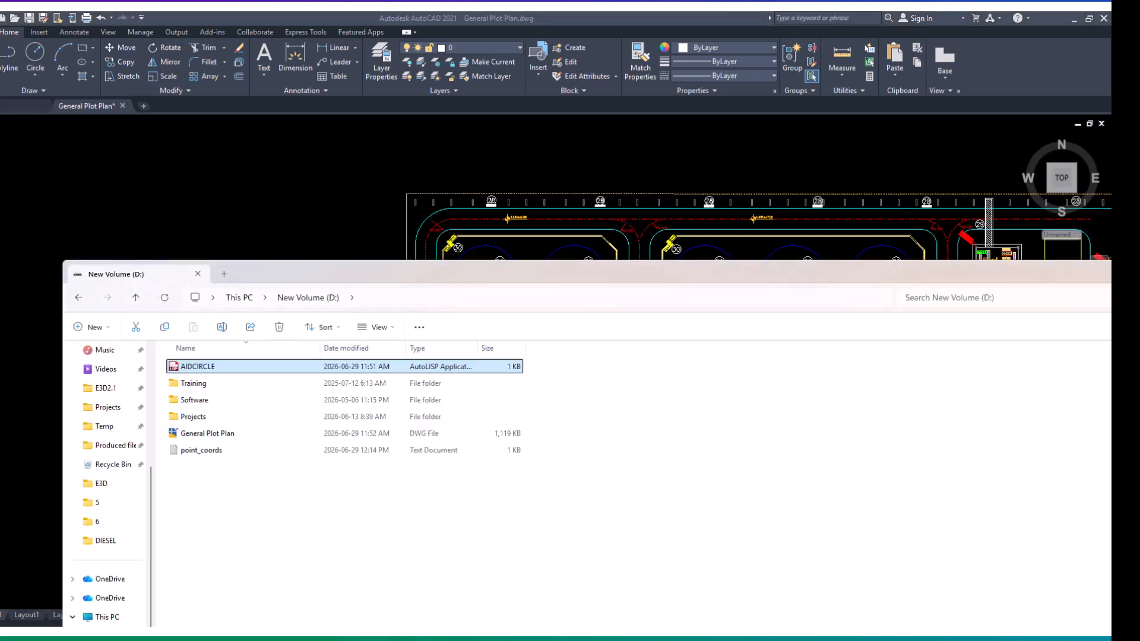
pyautogui.doubleClick(419, 454)
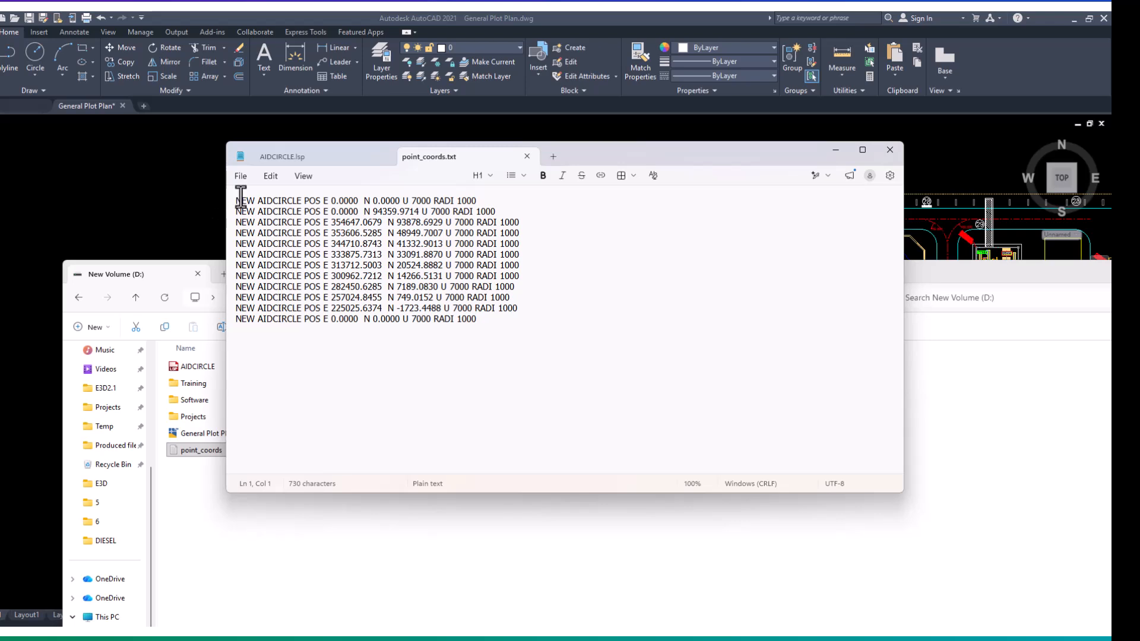
pyautogui.moveTo(237, 200); pyautogui.dragTo(438, 330)
pyautogui.click(462, 275)
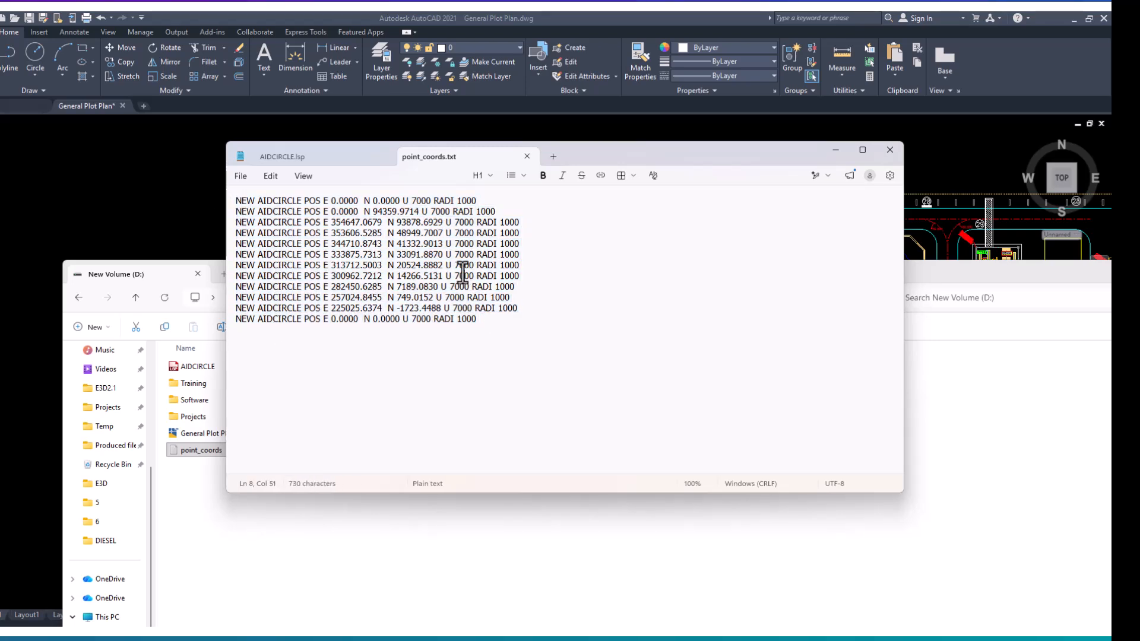
pyautogui.click(531, 156)
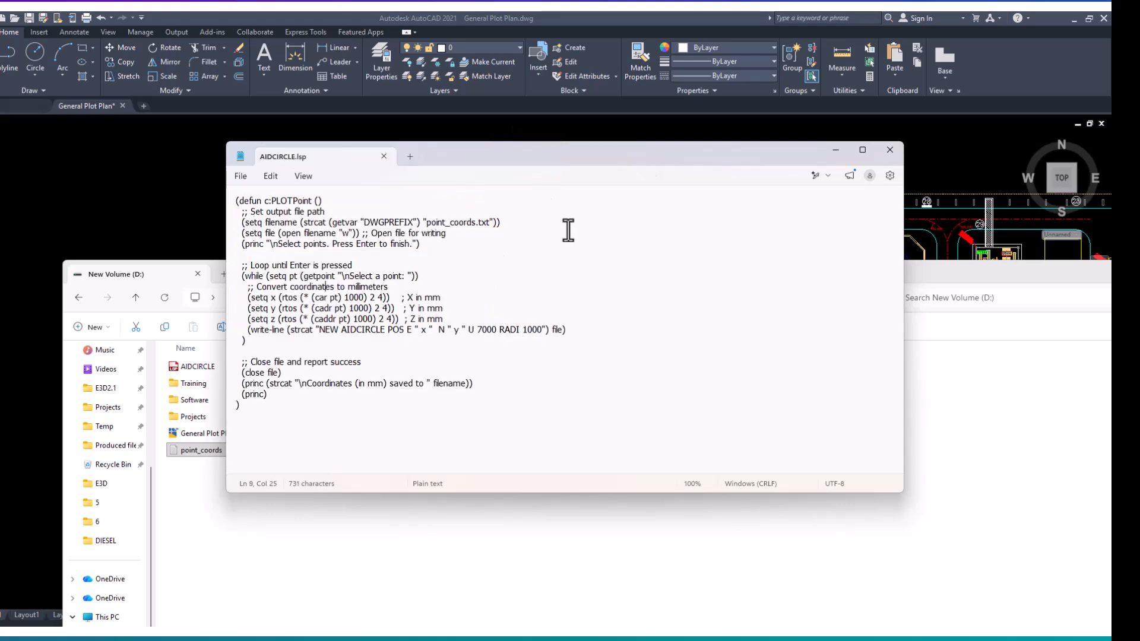
pyautogui.click(896, 151)
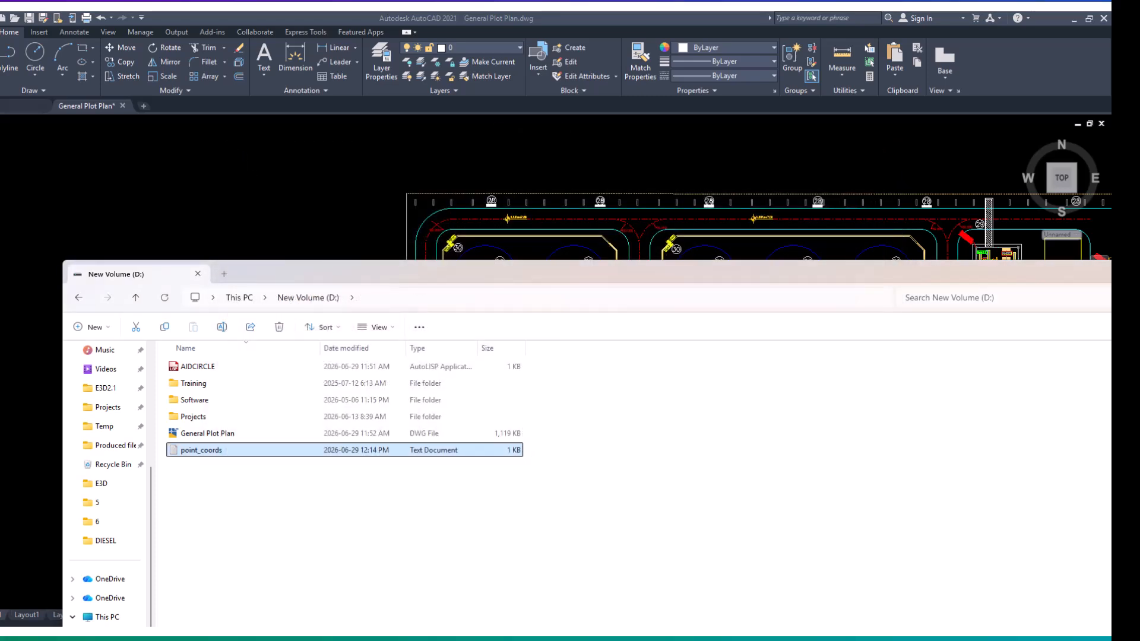
# - Switch to AVEVA Everything3D, delete the three manually created circles in AIDGRO 1 and make that empty group the current element
pyautogui.click(751, 637)
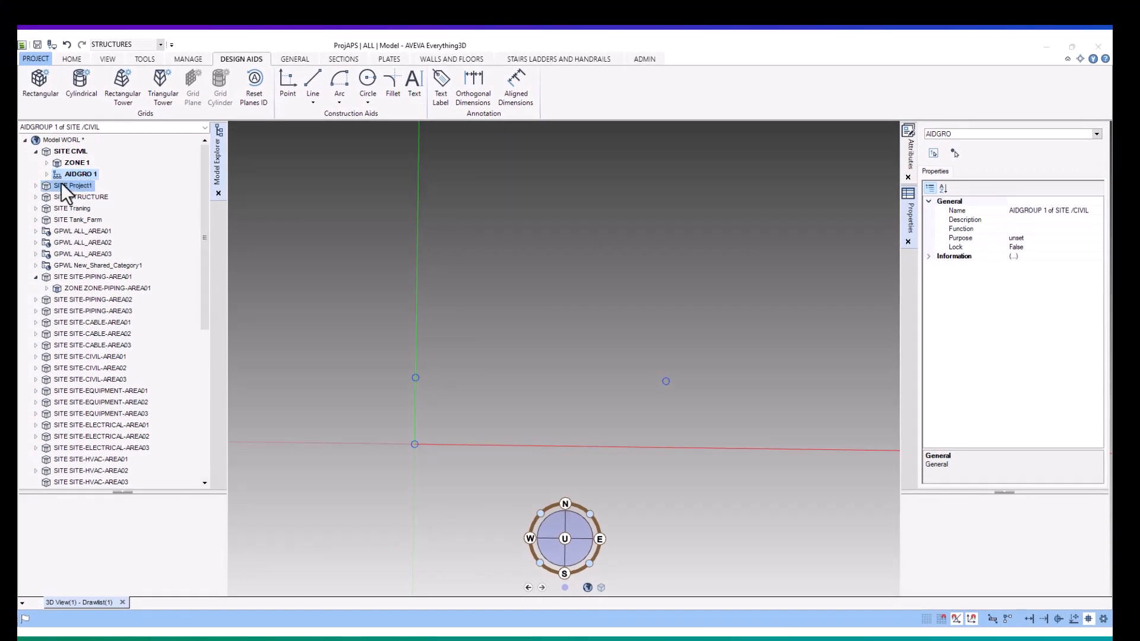
pyautogui.click(45, 174)
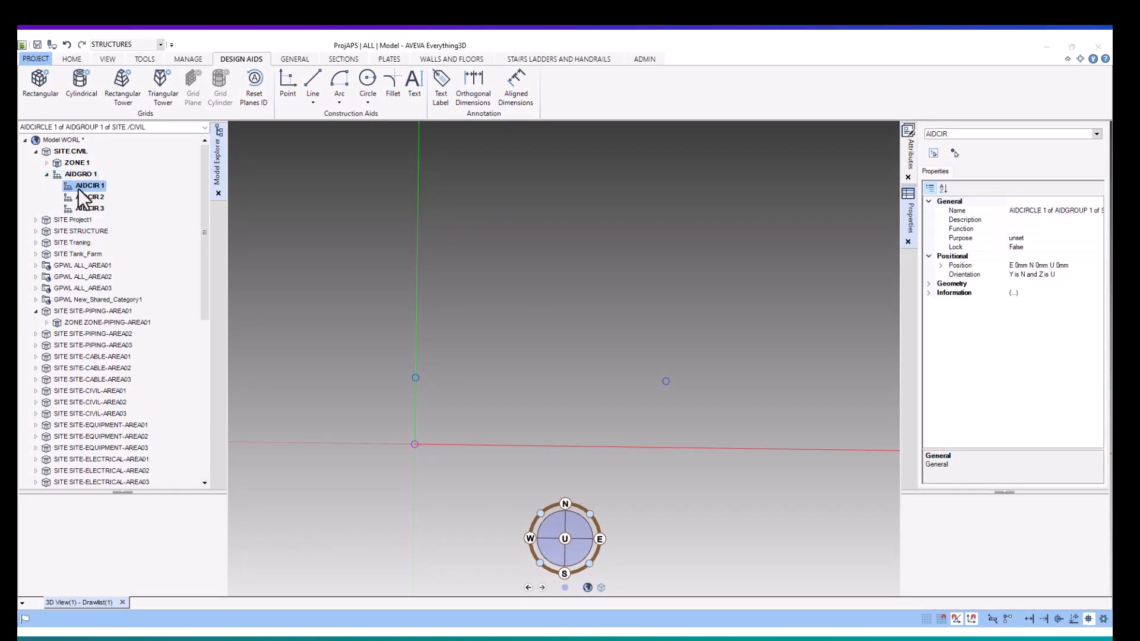
pyautogui.rightClick(78, 188)
pyautogui.click(126, 236)
pyautogui.rightClick(86, 185)
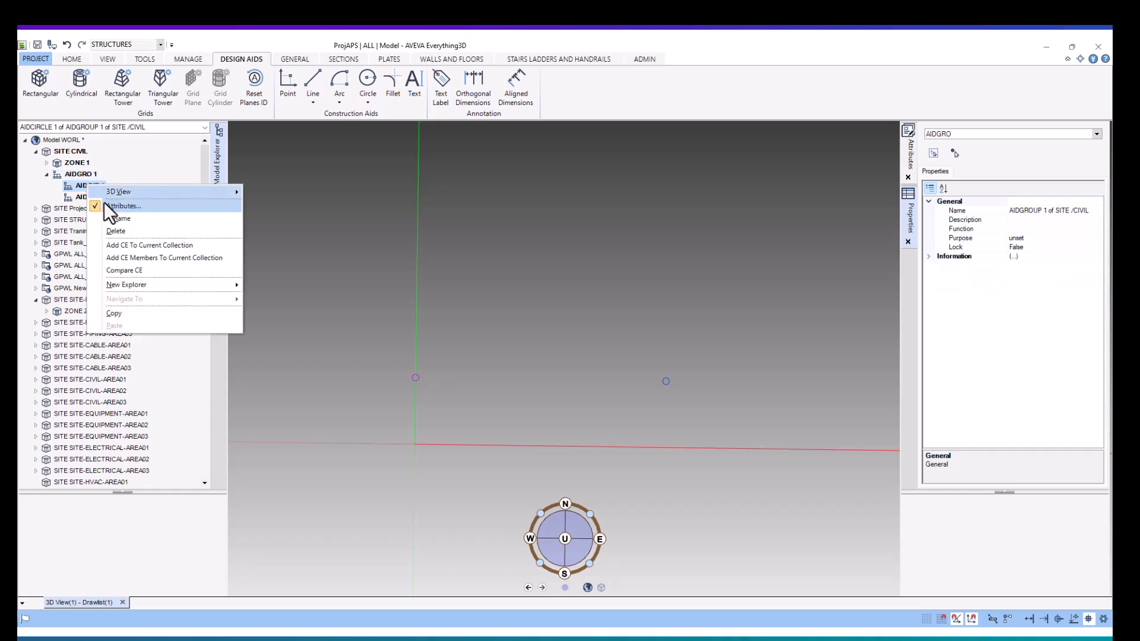
pyautogui.click(128, 231)
pyautogui.rightClick(92, 188)
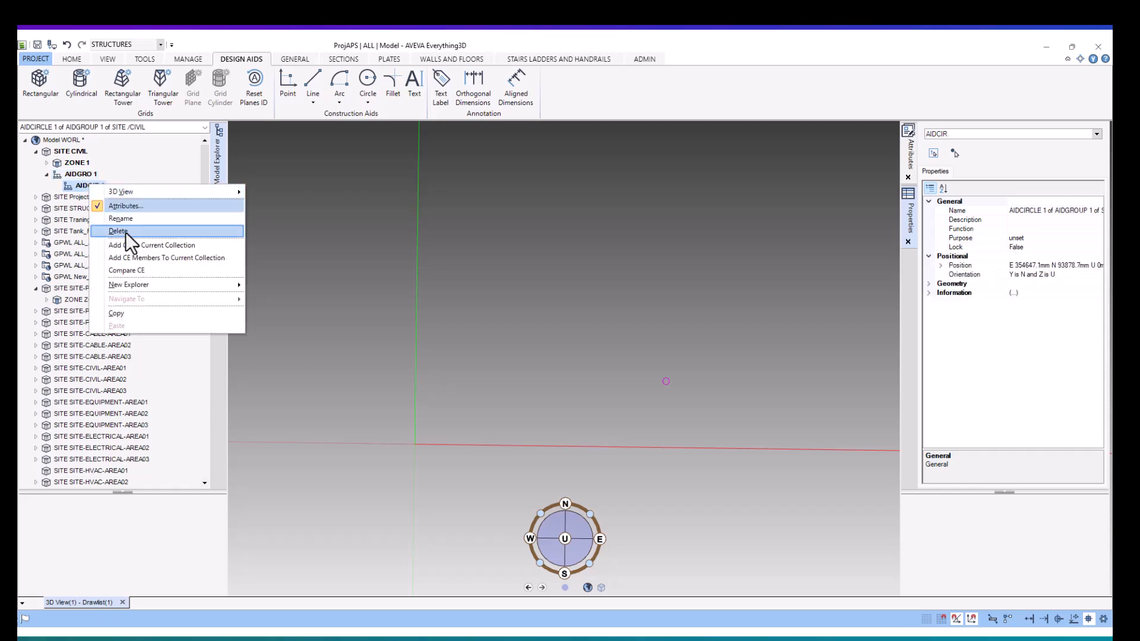
pyautogui.click(125, 233)
pyautogui.click(77, 174)
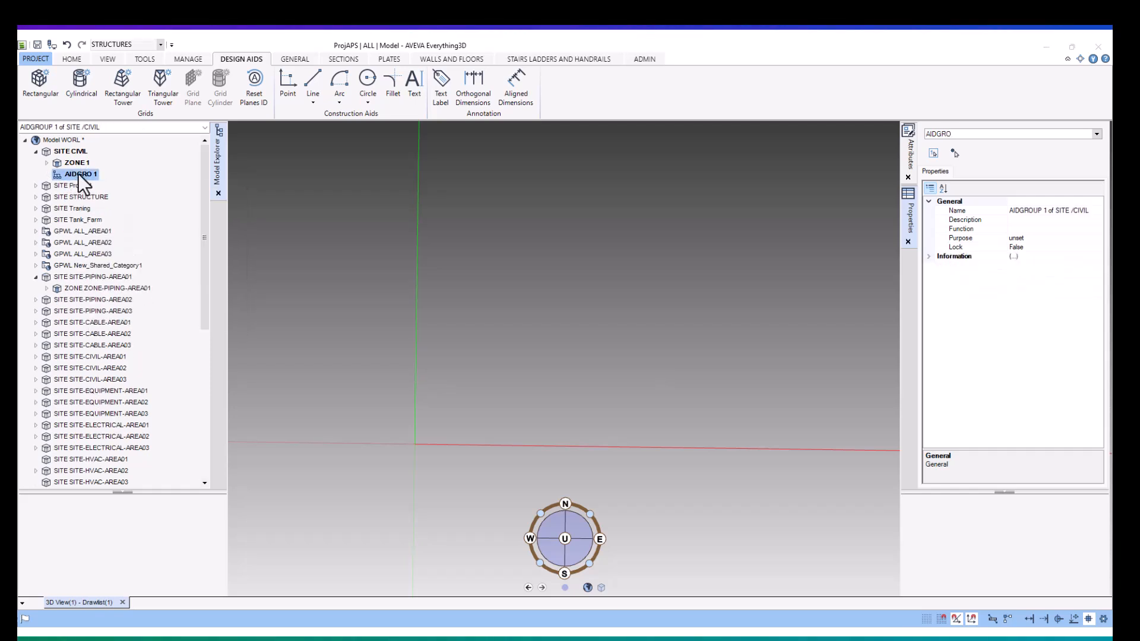
# - Run the point_coords file through the Command Window to generate the boundary circles in AIDGRO 1, closing the window when done
pyautogui.click(146, 57)
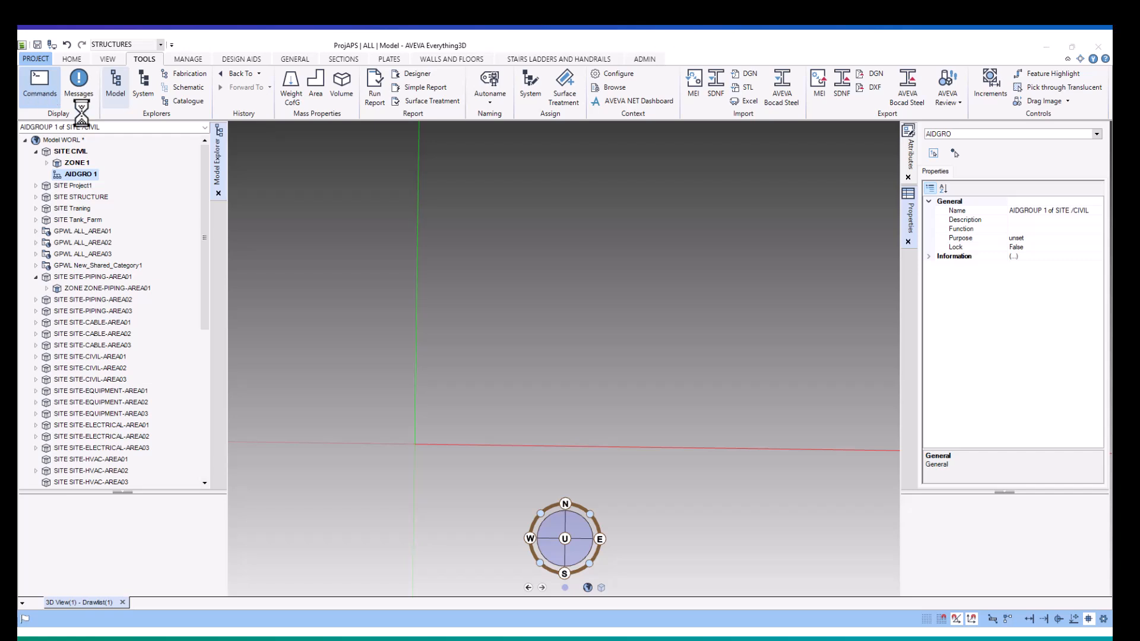
pyautogui.click(529, 634)
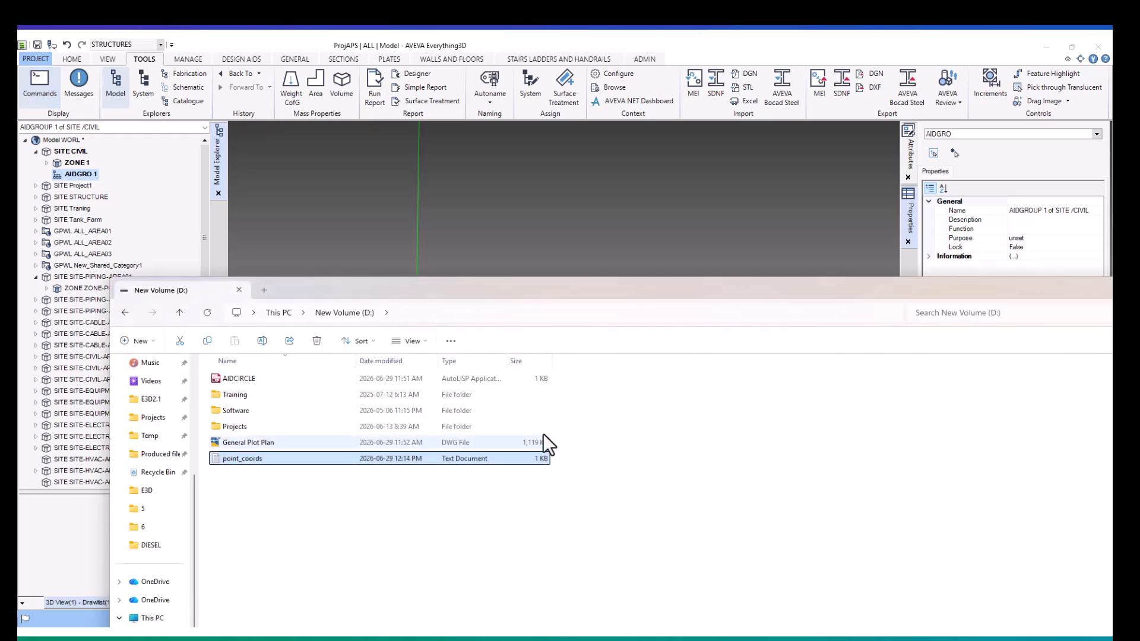
pyautogui.moveTo(575, 294); pyautogui.dragTo(686, 432)
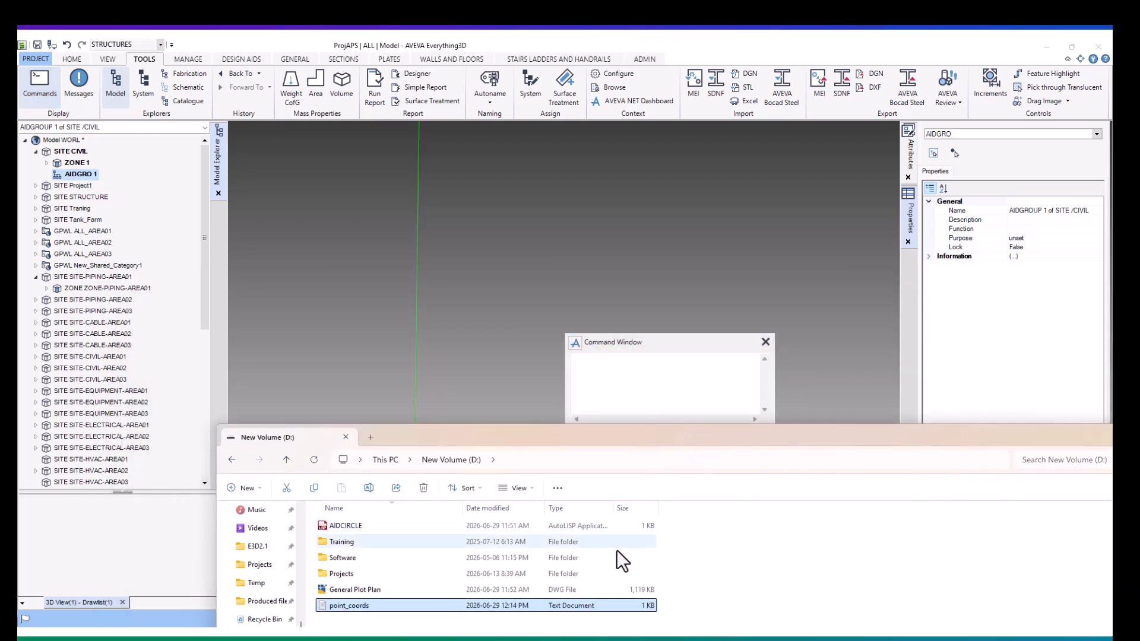
pyautogui.moveTo(675, 387); pyautogui.dragTo(676, 387)
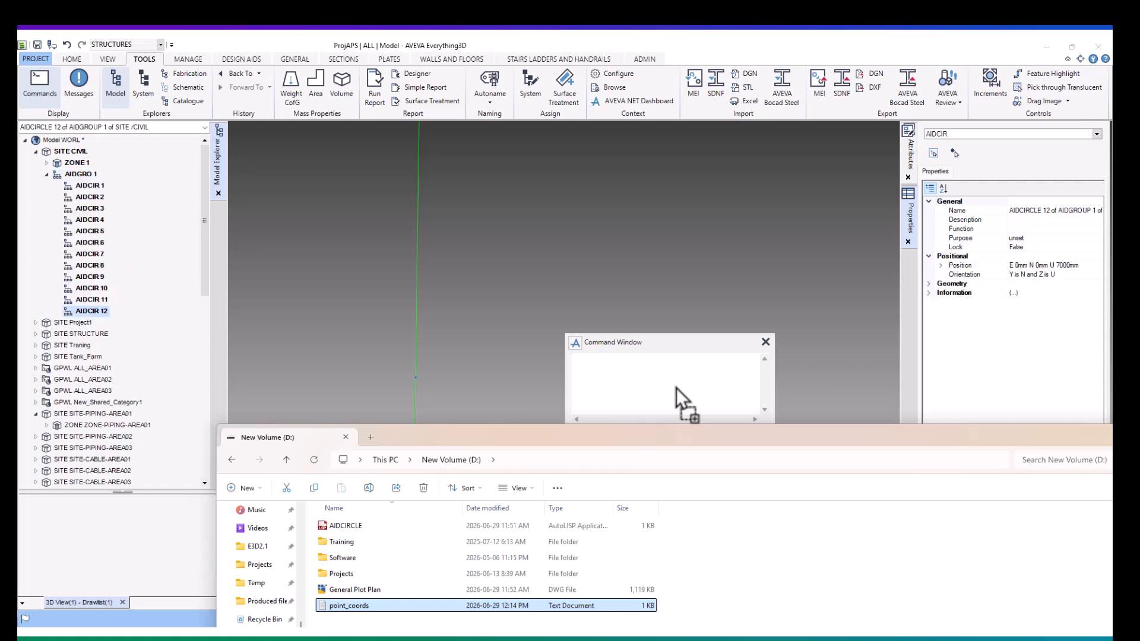
pyautogui.click(691, 50)
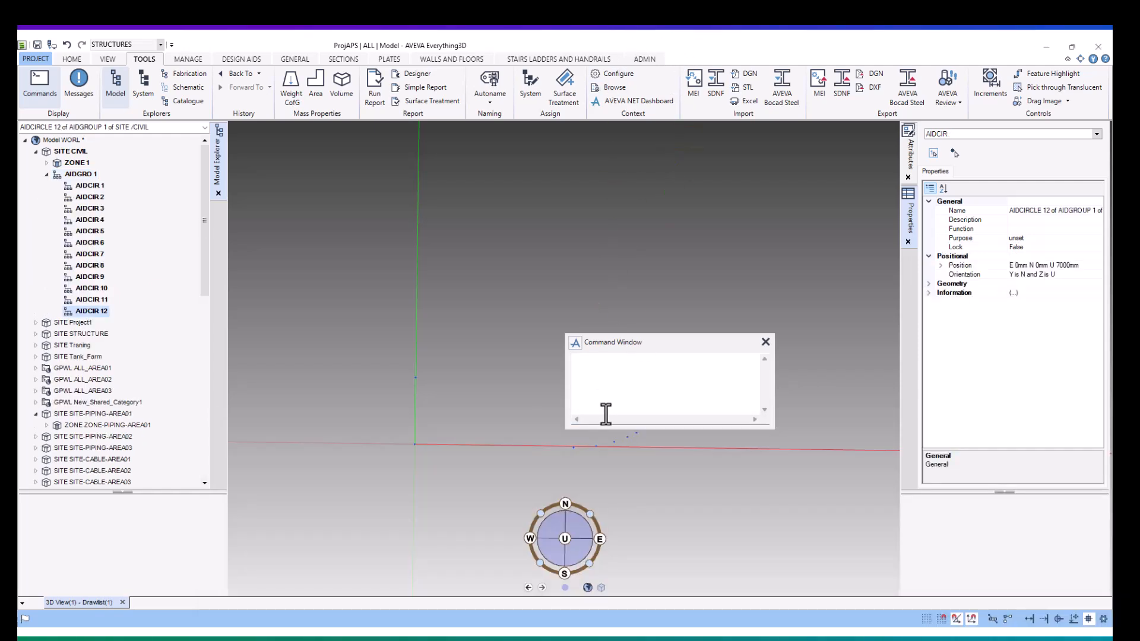
pyautogui.click(766, 342)
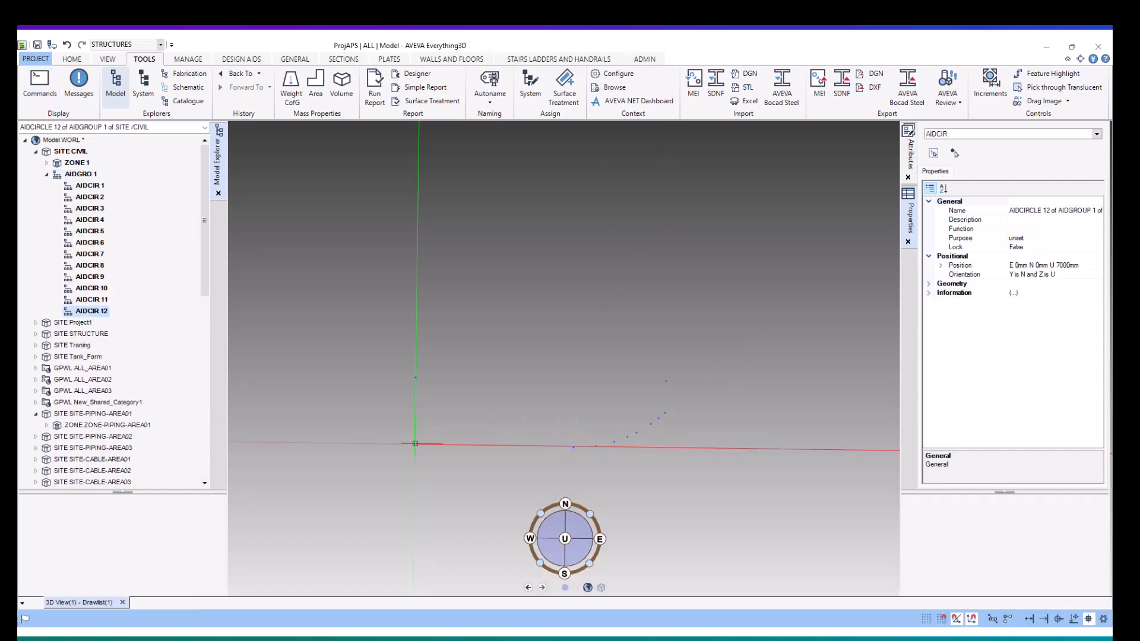
# - Examine the generated construction circles from the origin along the plot's northern corners and curved southeastern boundary
pyautogui.scroll(8, 421, 450)
pyautogui.scroll(-3, 421, 438)
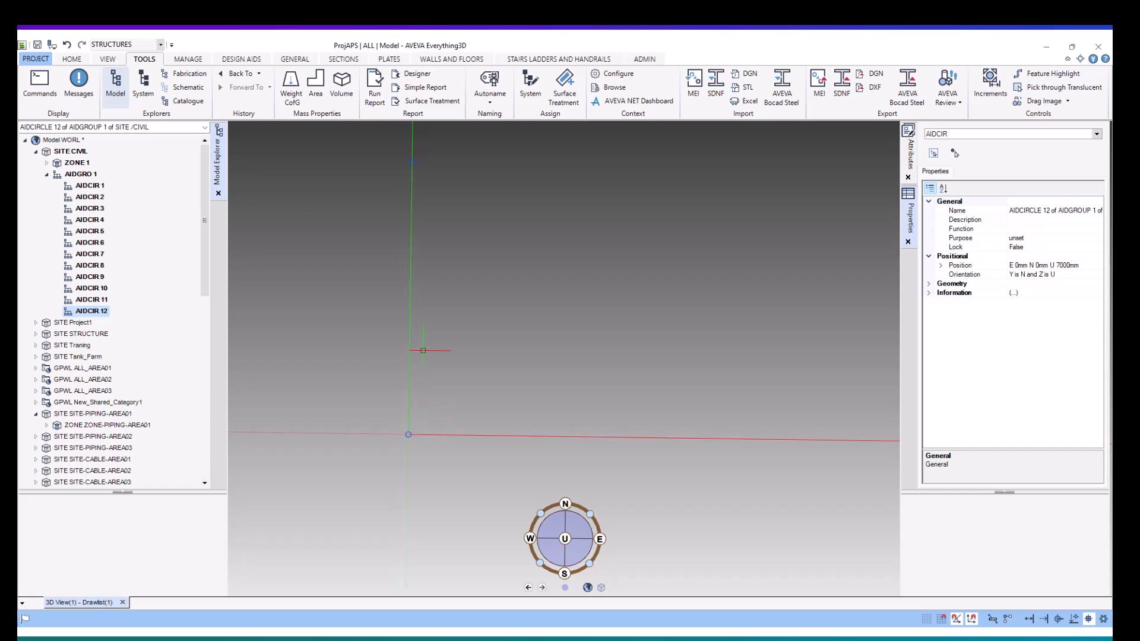
pyautogui.scroll(-6, 433, 294)
pyautogui.scroll(5, 426, 217)
pyautogui.scroll(-10, 428, 285)
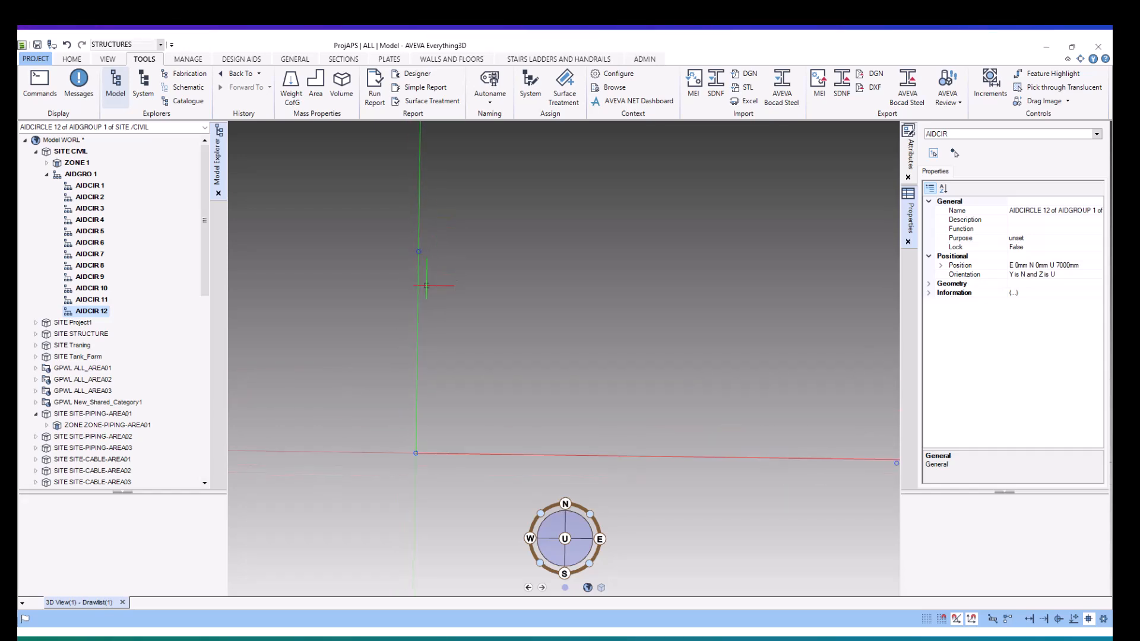
pyautogui.scroll(-2, 564, 381)
pyautogui.scroll(6, 728, 331)
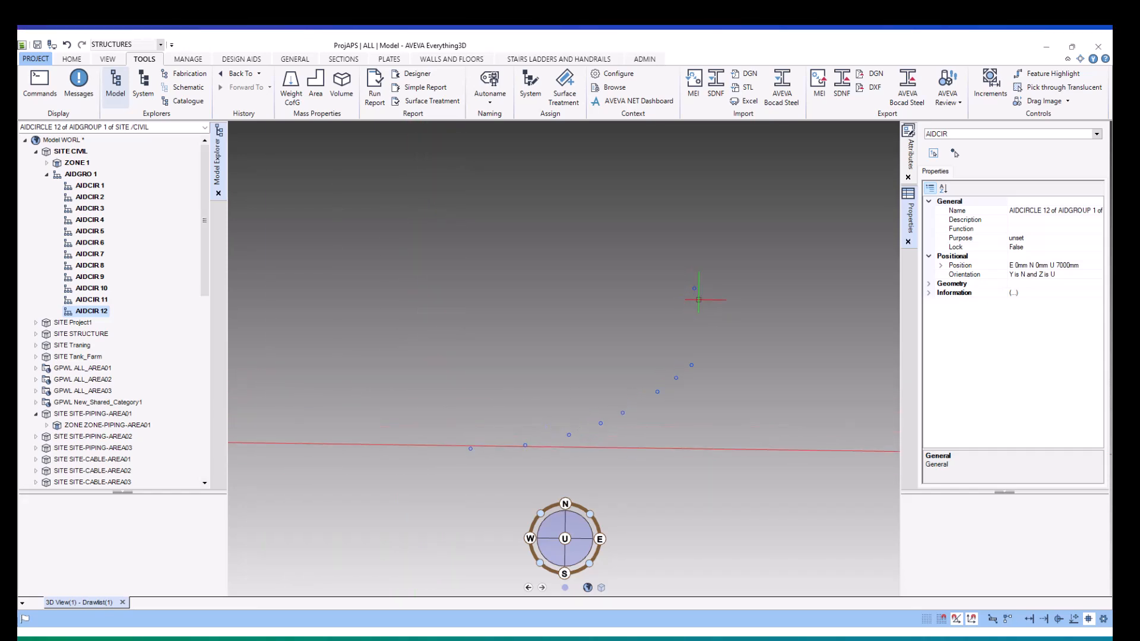
pyautogui.scroll(-6, 694, 330)
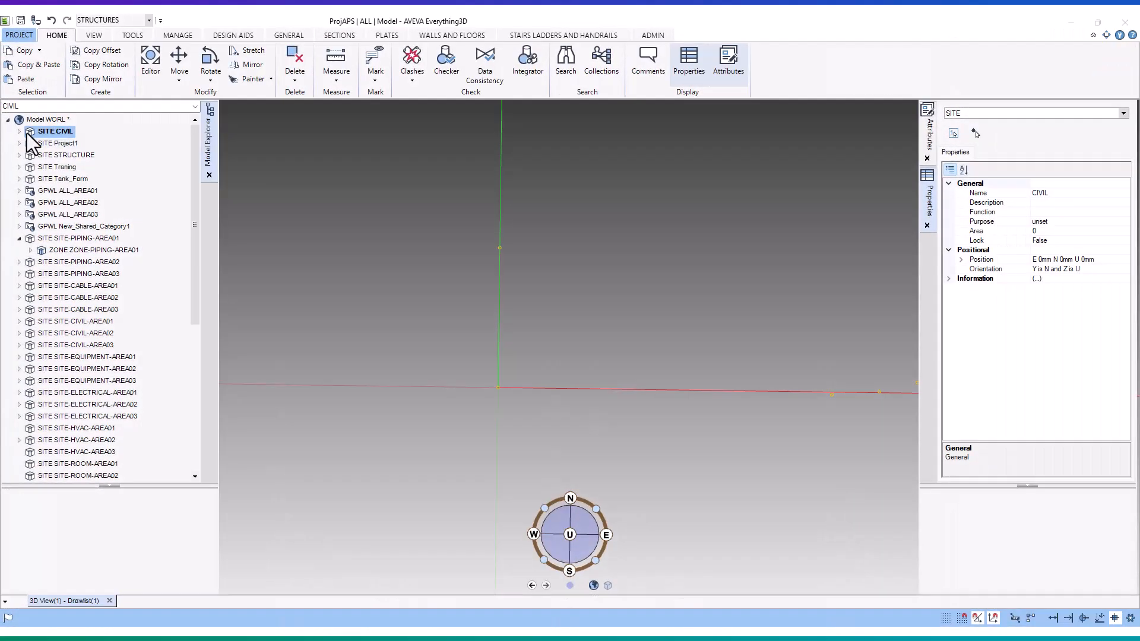
# - Make framework FRMW 1, within STRU 1 of ZONE 1 under SITE CIVIL, the current element
pyautogui.click(19, 131)
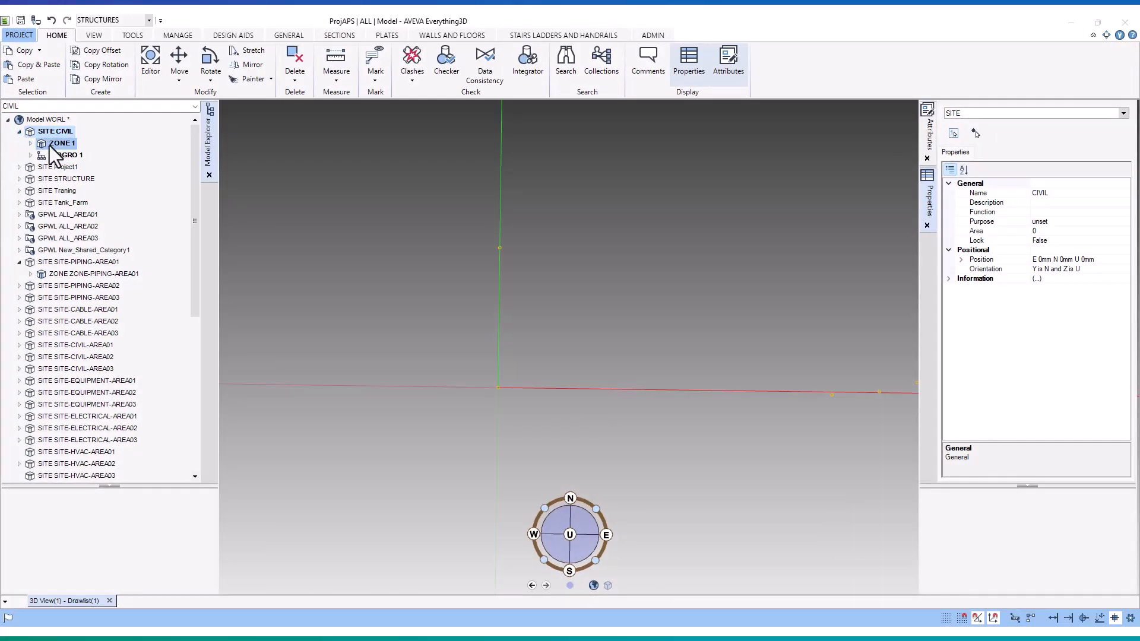
pyautogui.click(41, 145)
pyautogui.click(31, 144)
pyautogui.click(59, 156)
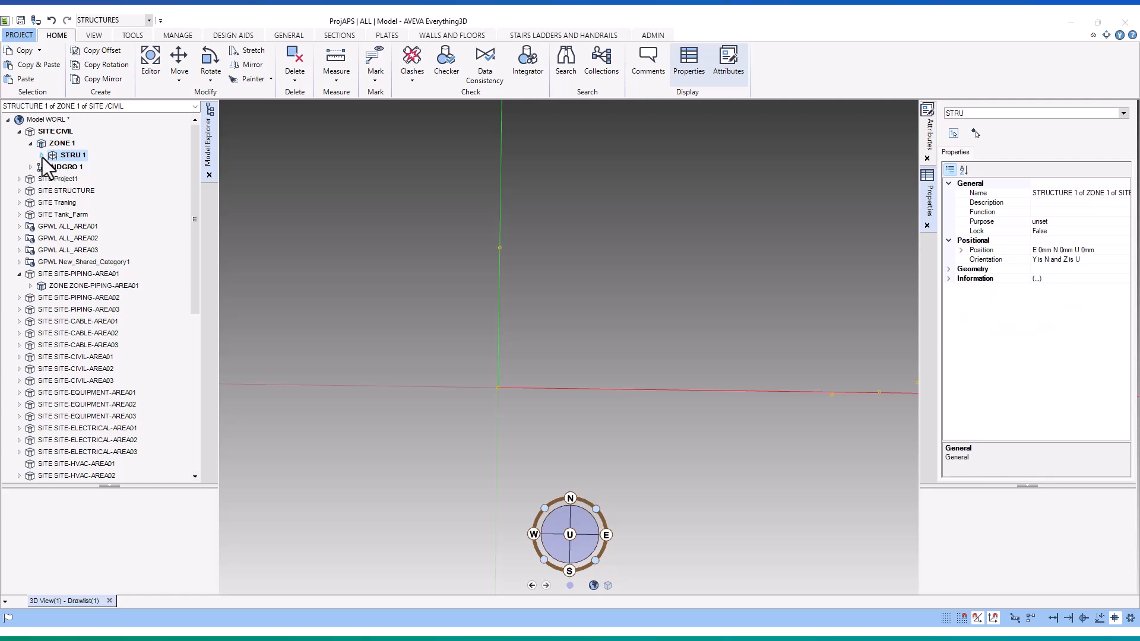
pyautogui.click(41, 155)
pyautogui.click(76, 171)
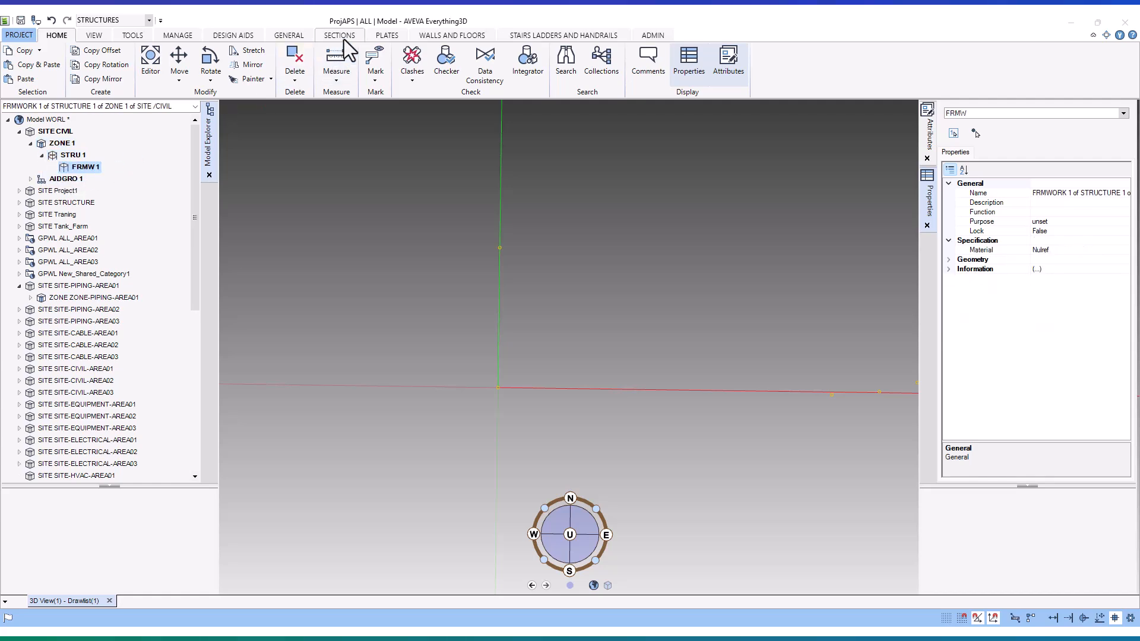
# - Start a plate panel at the origin circle and run its first edge east to the circle at N -1723 mm on the southern boundary
pyautogui.click(386, 37)
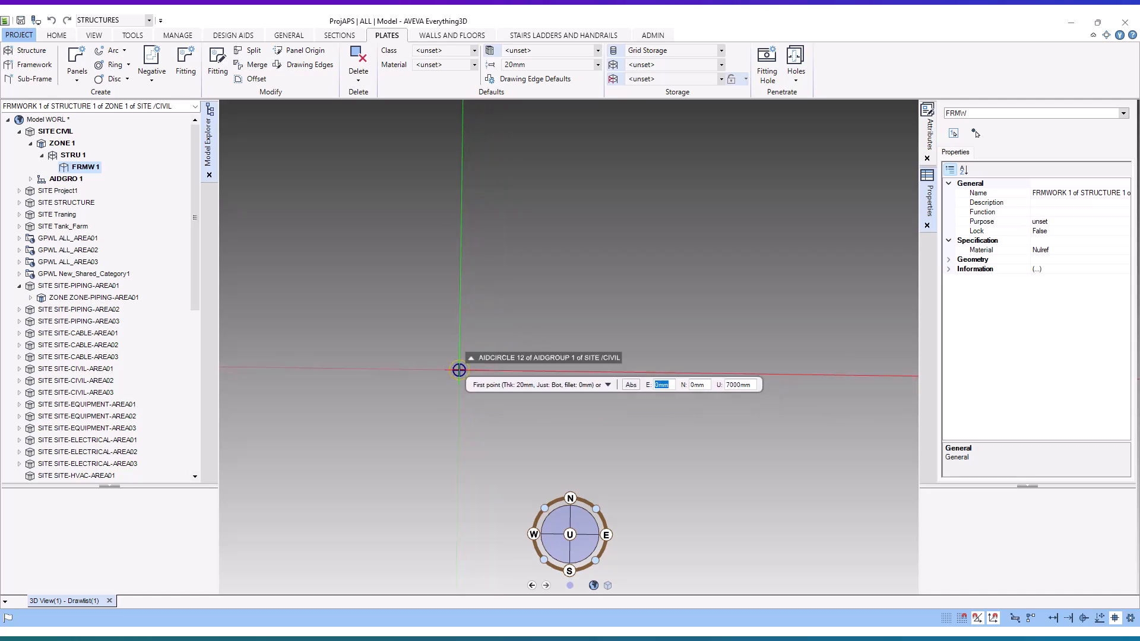
pyautogui.click(459, 370)
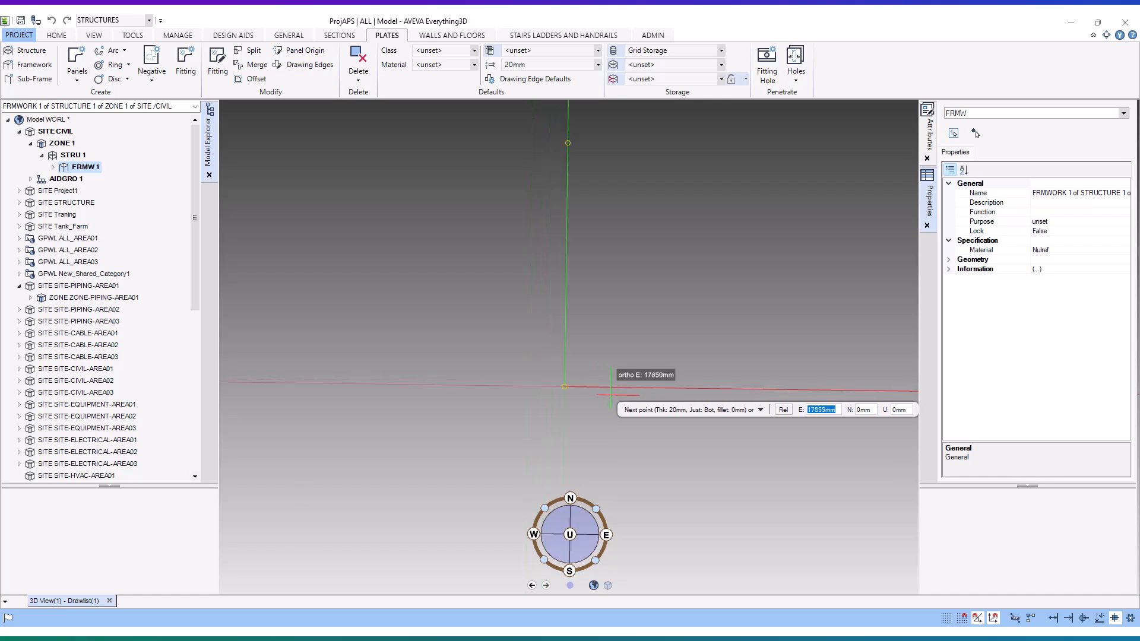
pyautogui.scroll(5, 709, 396)
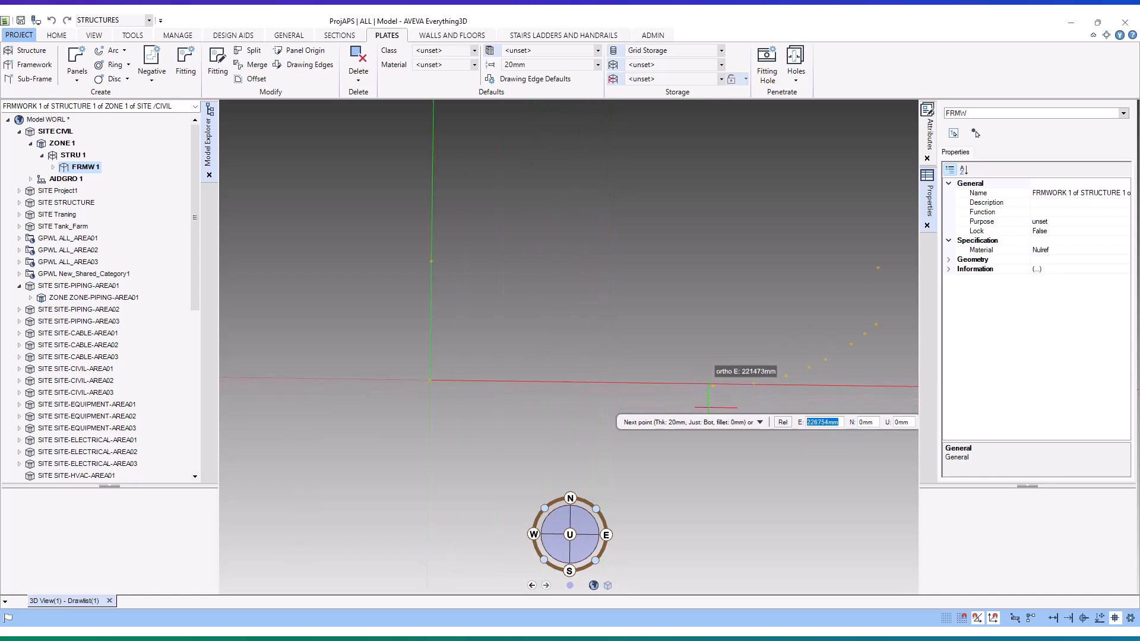
pyautogui.scroll(4, 717, 387)
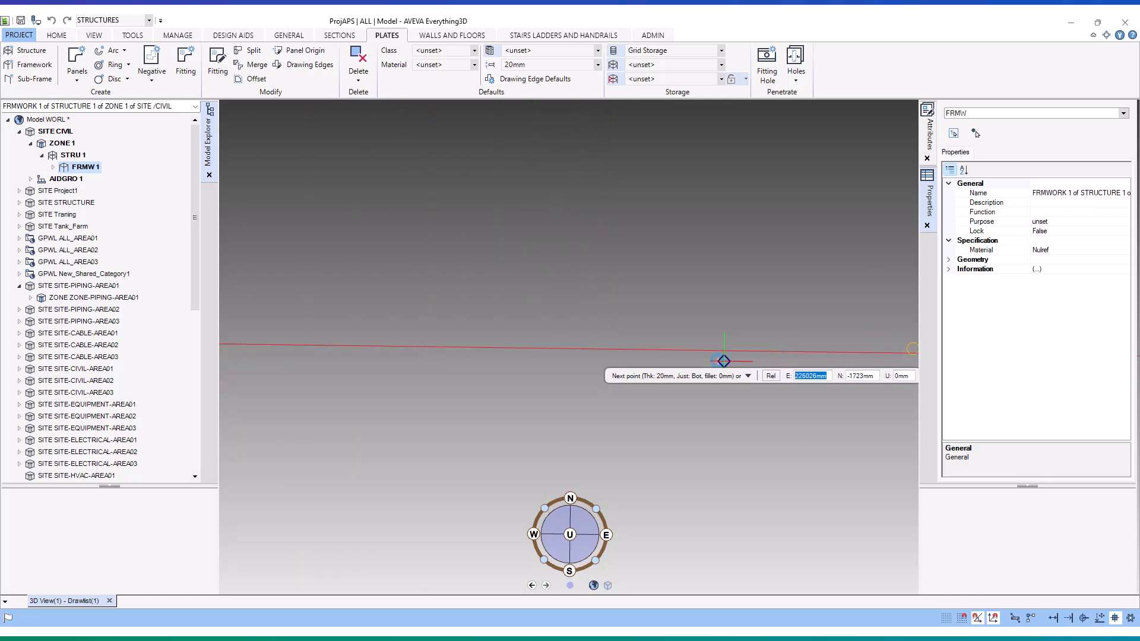
# - Add an arc segment to the panel outline through the next two circles along the southern boundary
pyautogui.press('Down')
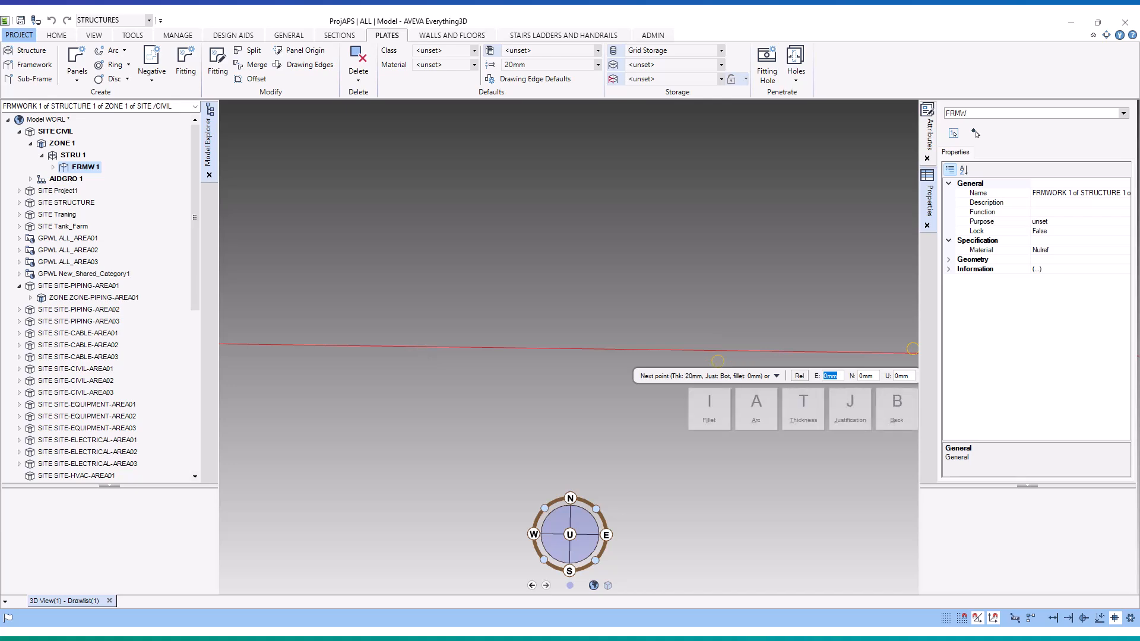
pyautogui.click(751, 410)
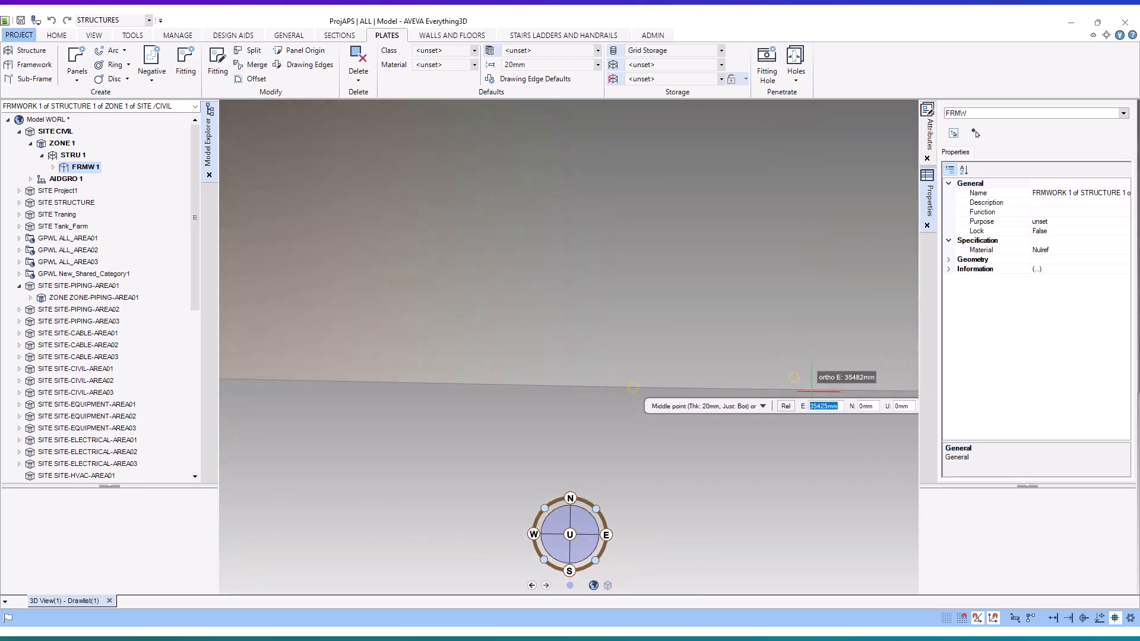
pyautogui.click(787, 371)
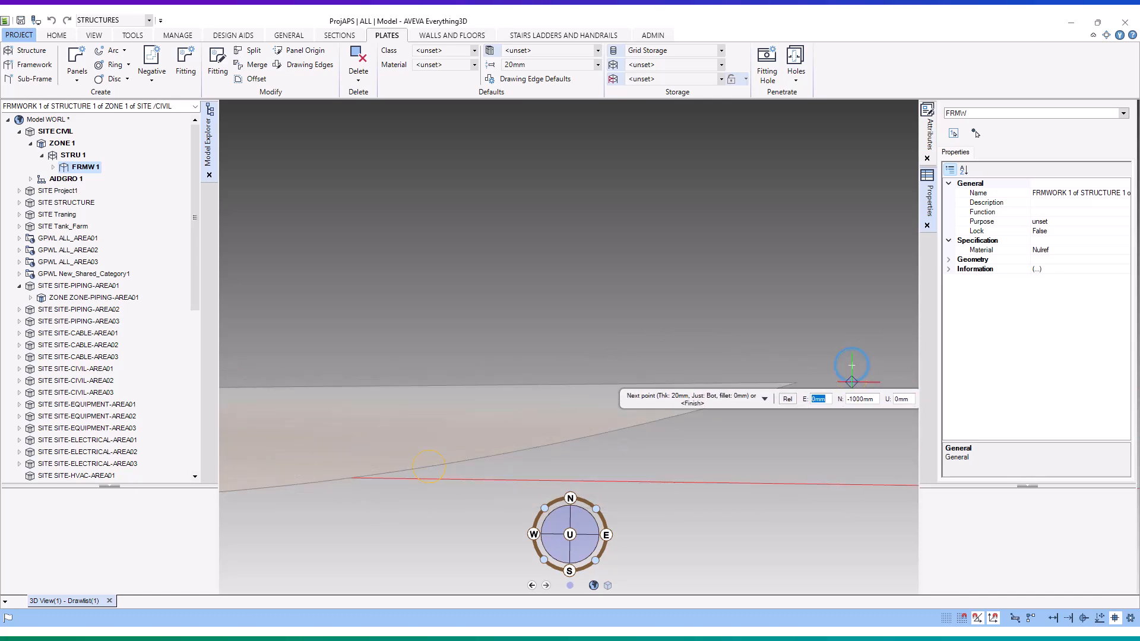
# - Add a second arc segment with its middle point 18512 mm east and 7077 mm north, ending on the following boundary circle
pyautogui.press('Down')
pyautogui.click(707, 448)
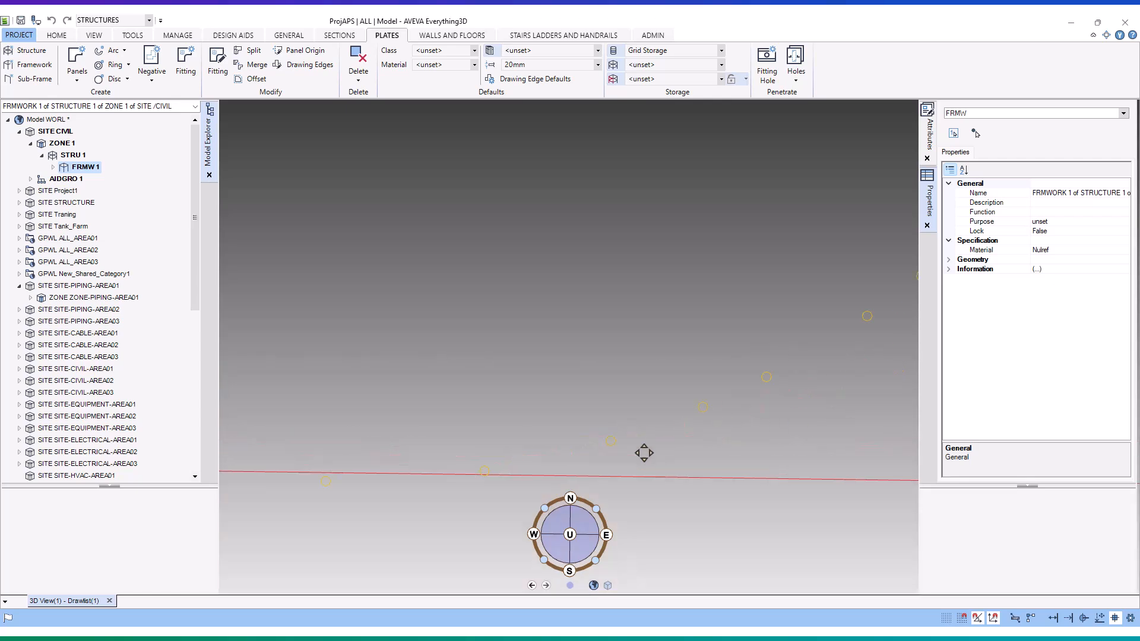
pyautogui.scroll(1, 696, 404)
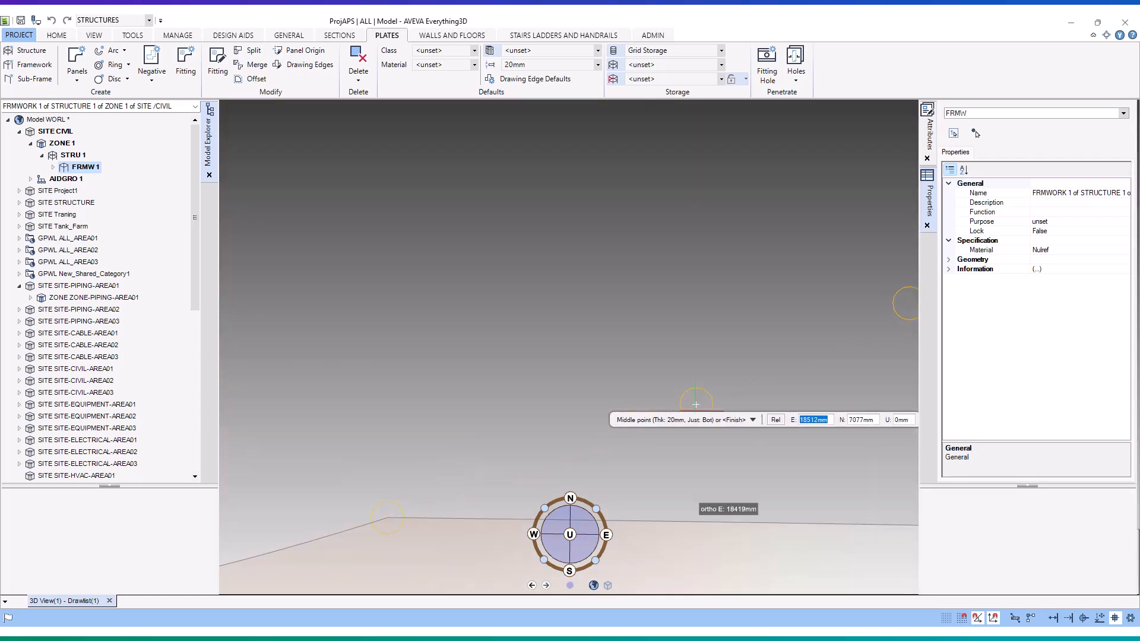
pyautogui.click(696, 405)
pyautogui.moveTo(842, 344); pyautogui.dragTo(842, 344, button='middle')
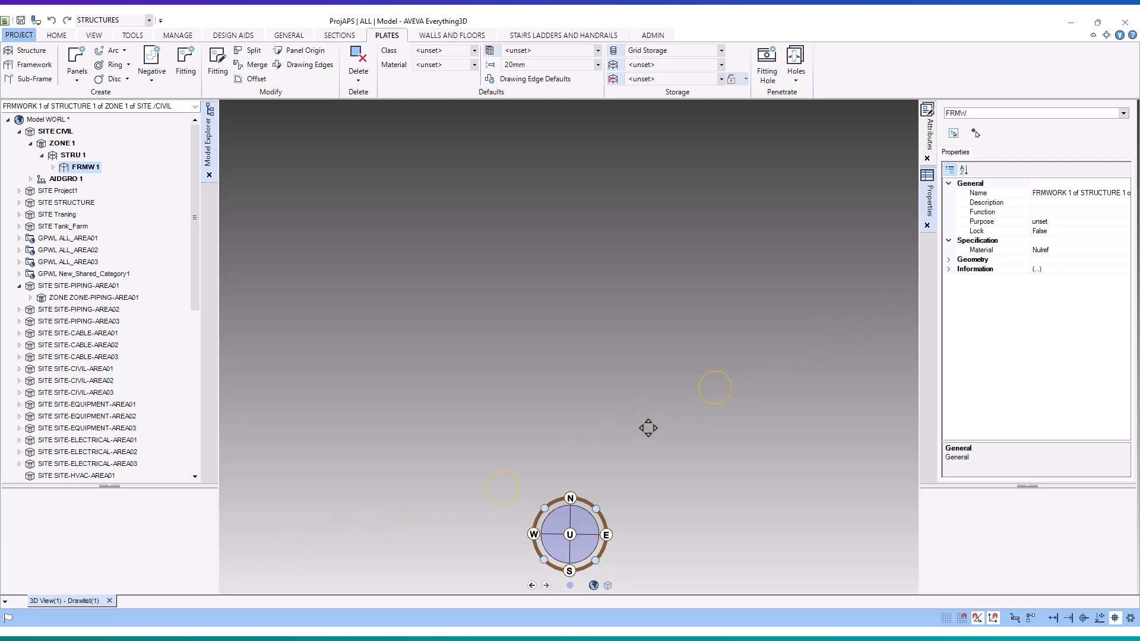
pyautogui.click(715, 387)
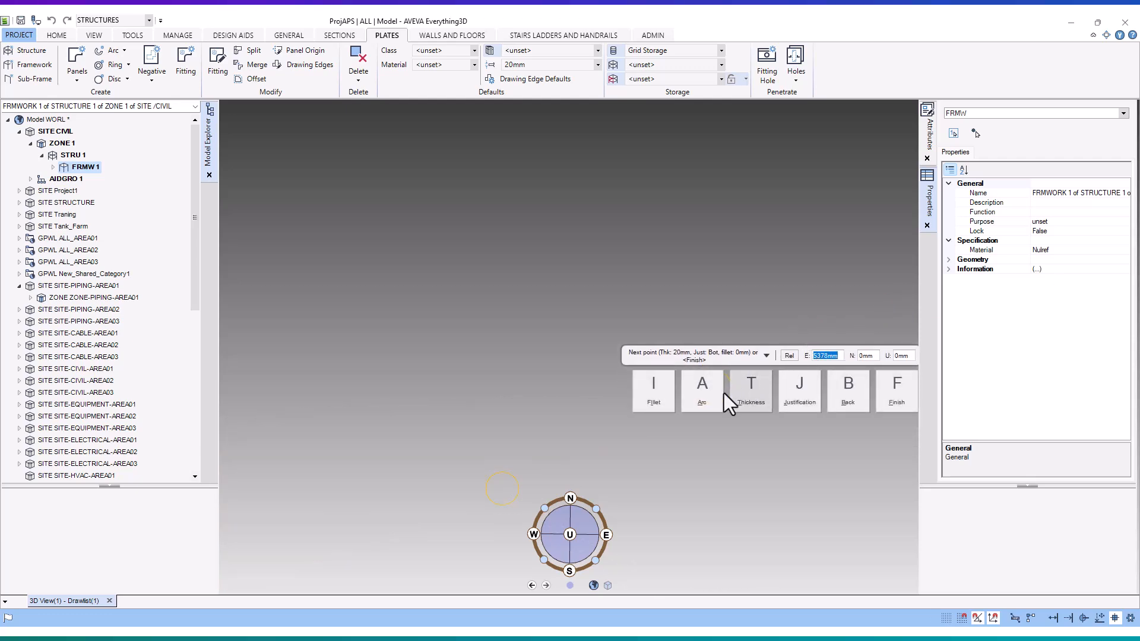
# - Add a third arc segment with its middle point 20163 mm east and 12567 mm north, ending on the following boundary circle
pyautogui.click(715, 401)
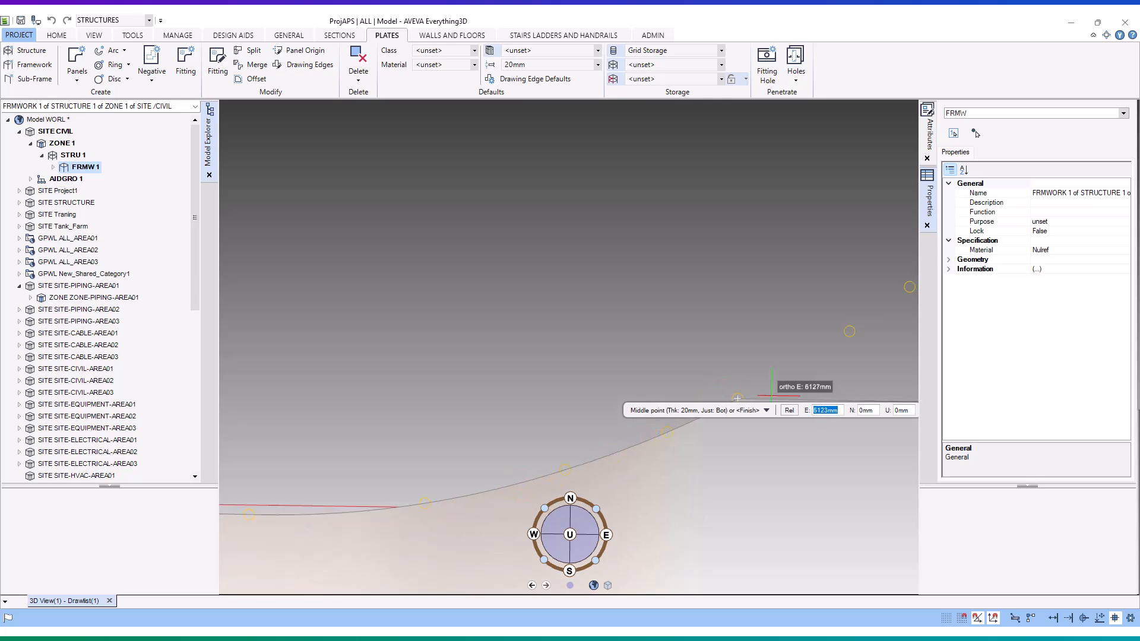
pyautogui.scroll(5, 825, 359)
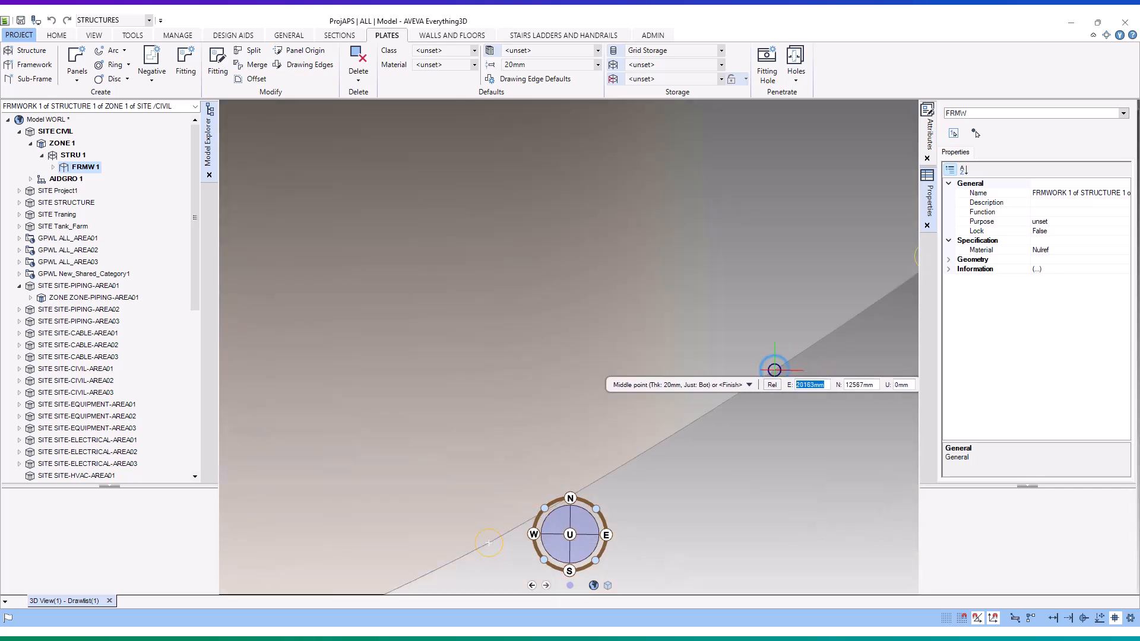
pyautogui.click(774, 370)
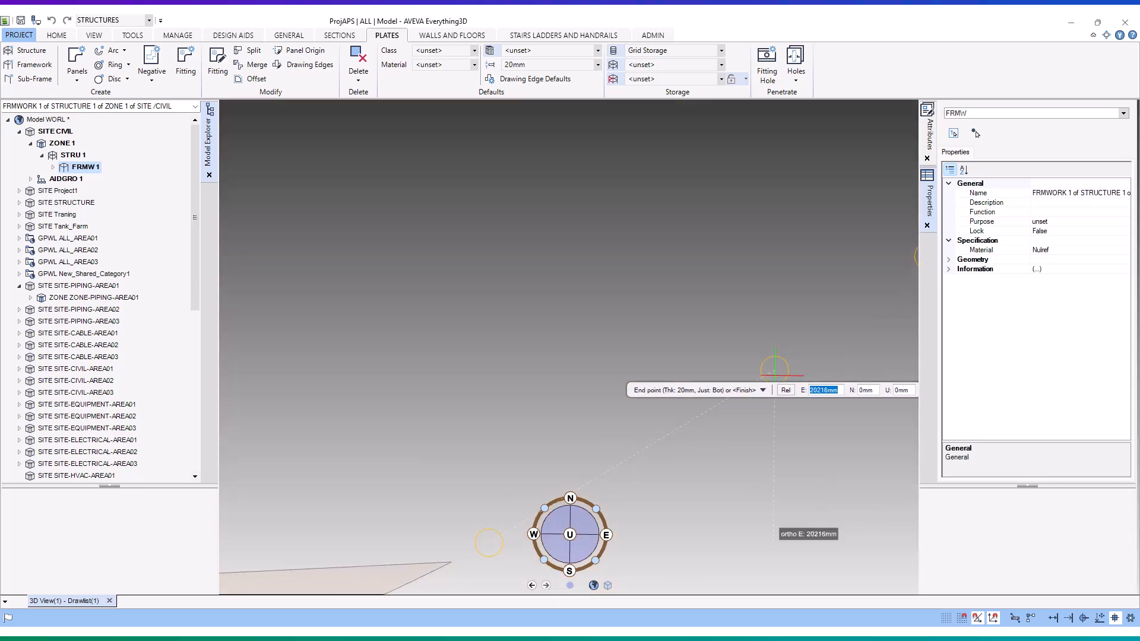
pyautogui.moveTo(775, 375); pyautogui.dragTo(702, 399, button='middle')
pyautogui.moveTo(536, 467); pyautogui.dragTo(536, 464, button='middle')
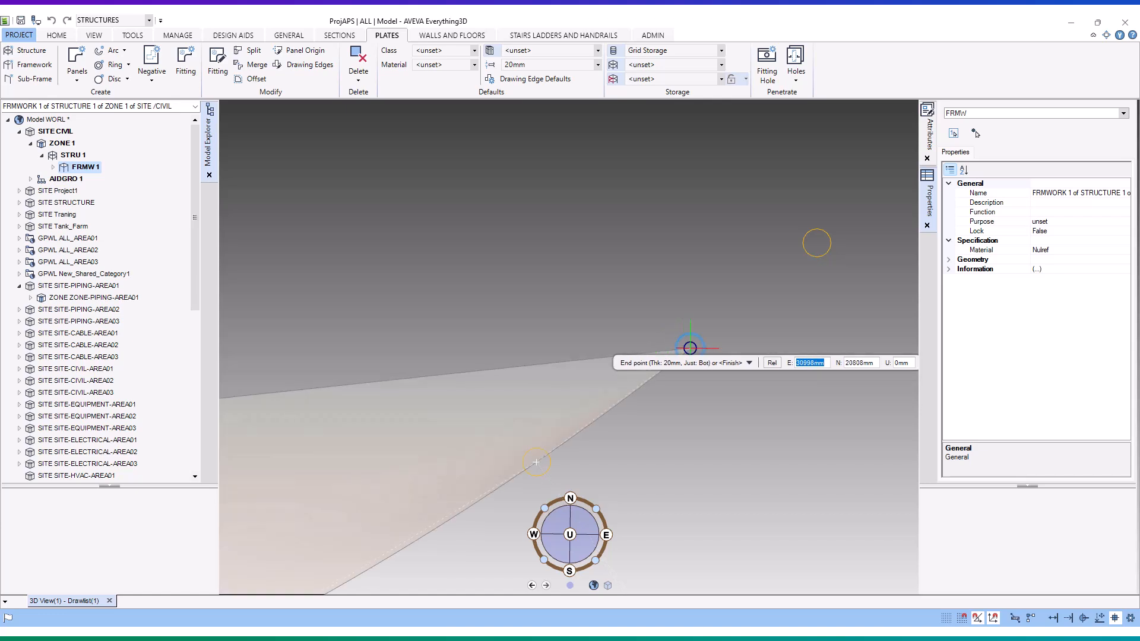
pyautogui.click(720, 345)
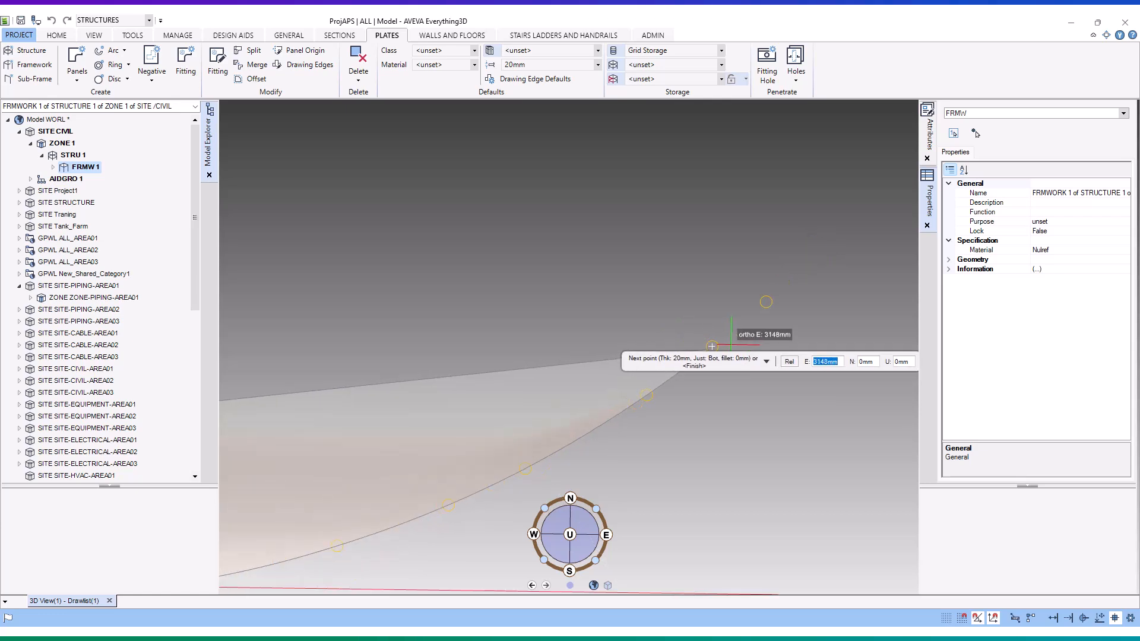
# - Add straight panel edges to the next eastern boundary circle and north to the circle at the plot's northeast corner
pyautogui.scroll(5, 749, 318)
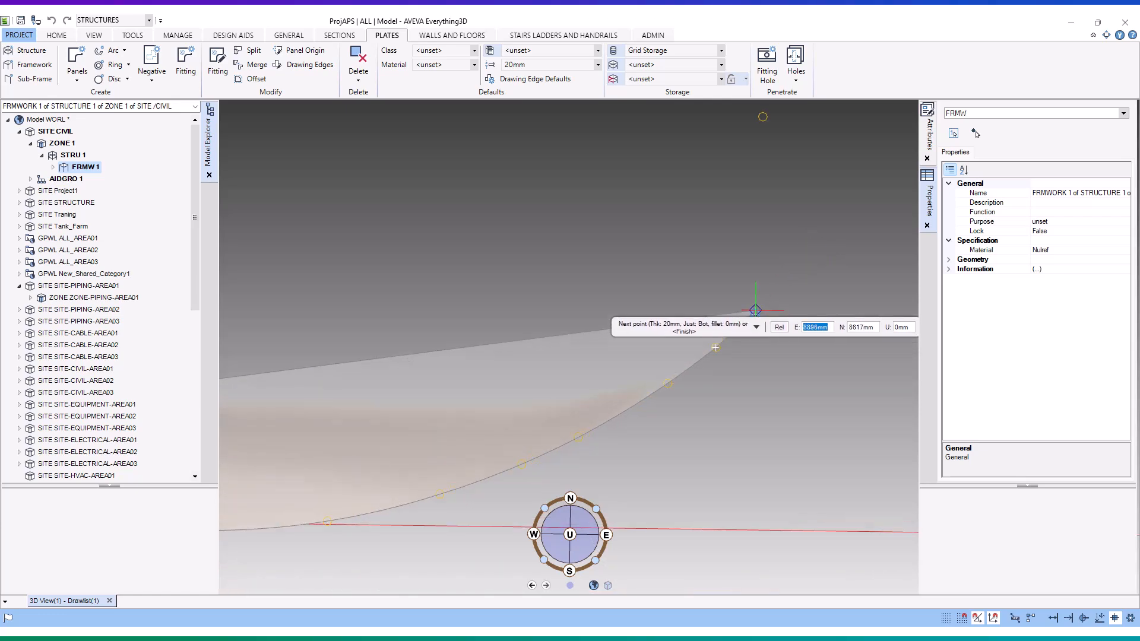
pyautogui.click(748, 318)
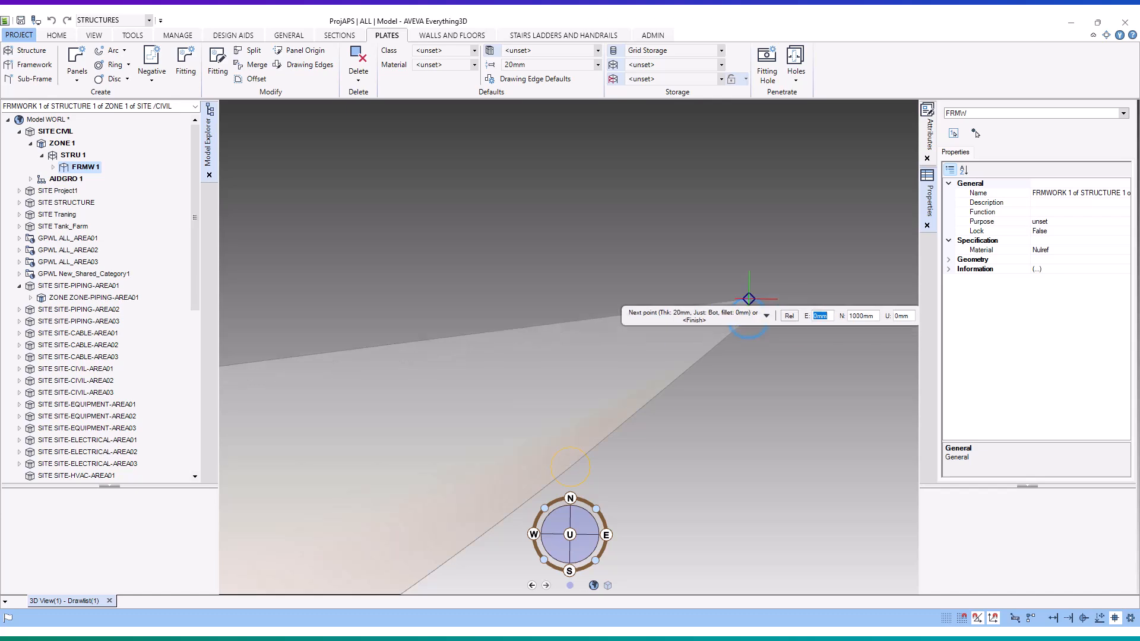
pyautogui.scroll(-5, 750, 274)
pyautogui.moveTo(751, 254); pyautogui.dragTo(759, 395, button='middle')
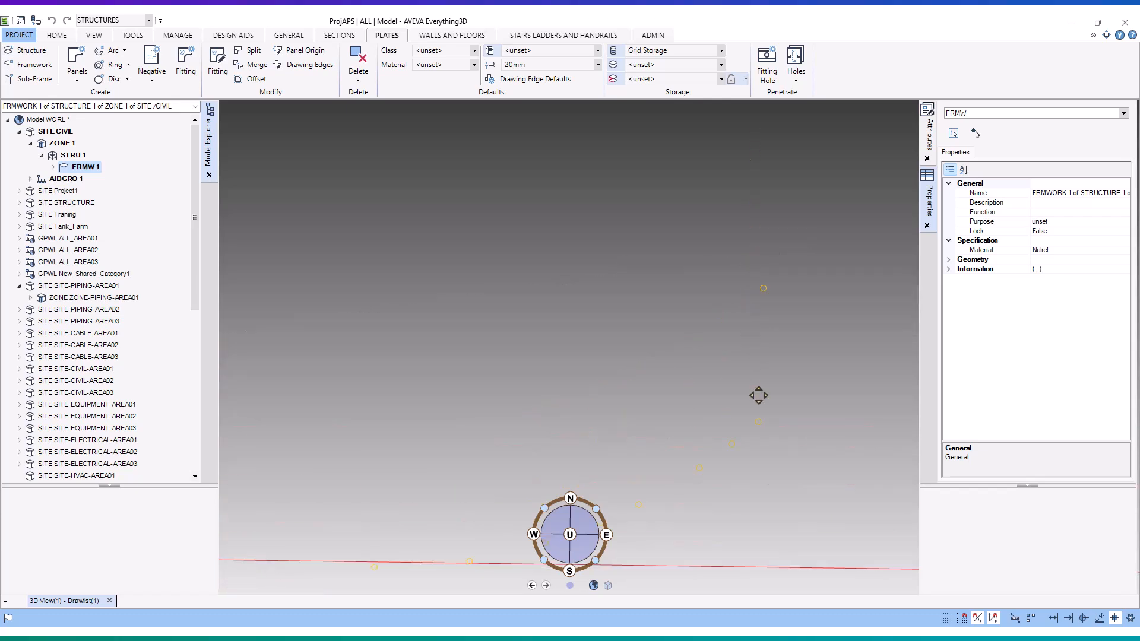
pyautogui.scroll(5, 763, 301)
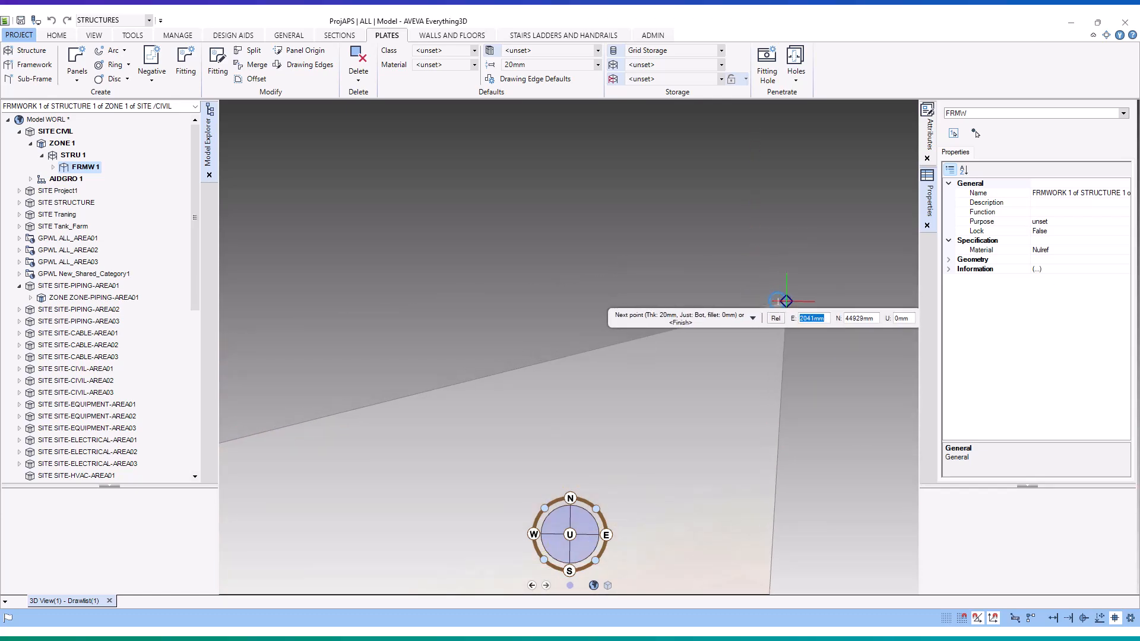
pyautogui.click(777, 301)
# - Run the panel's northern edge west to the circle at the plot's northwest corner and finish the plate panel
pyautogui.scroll(-5, 777, 301)
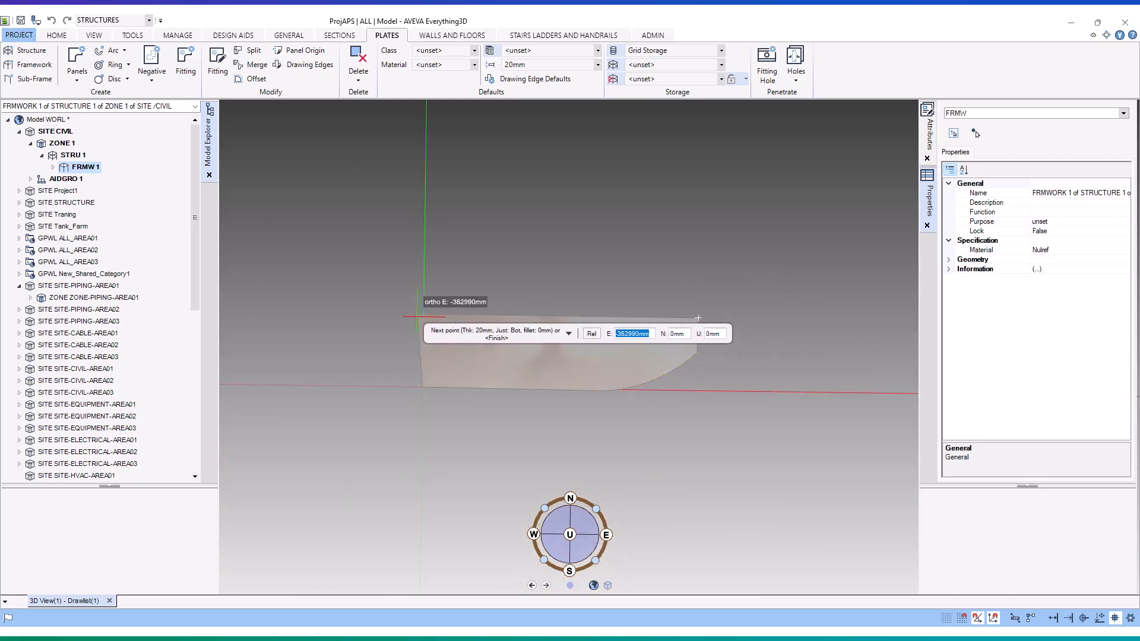
pyautogui.scroll(5, 433, 313)
pyautogui.click(455, 286)
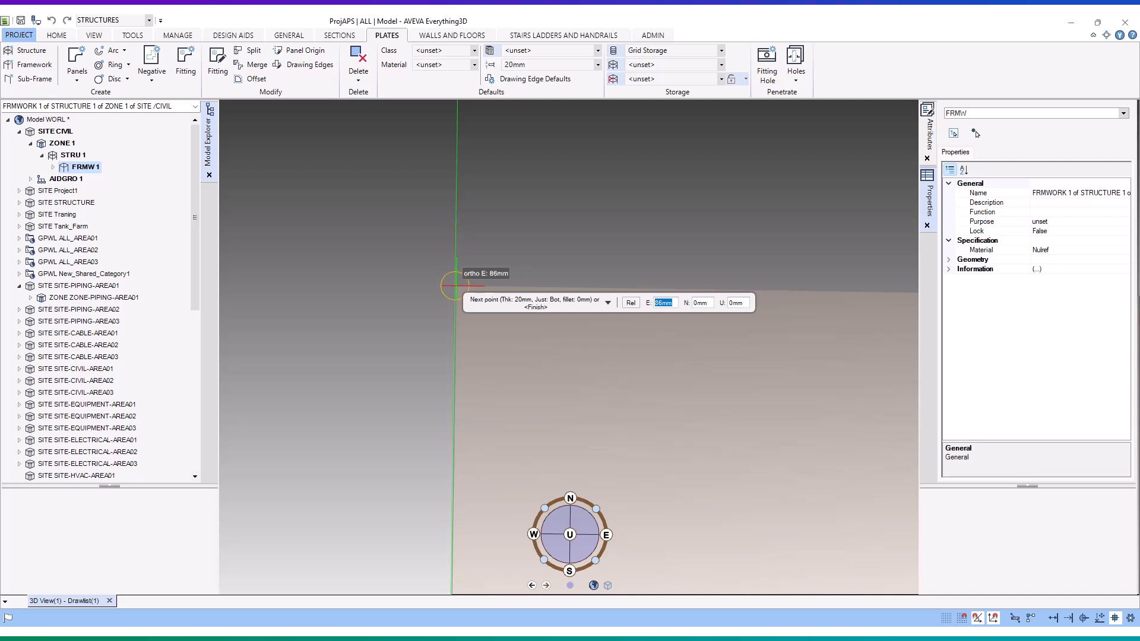
pyautogui.click(454, 285)
# - Examine the finished plot panel's complete outline in plan and from an oblique angle
pyautogui.scroll(-5, 455, 285)
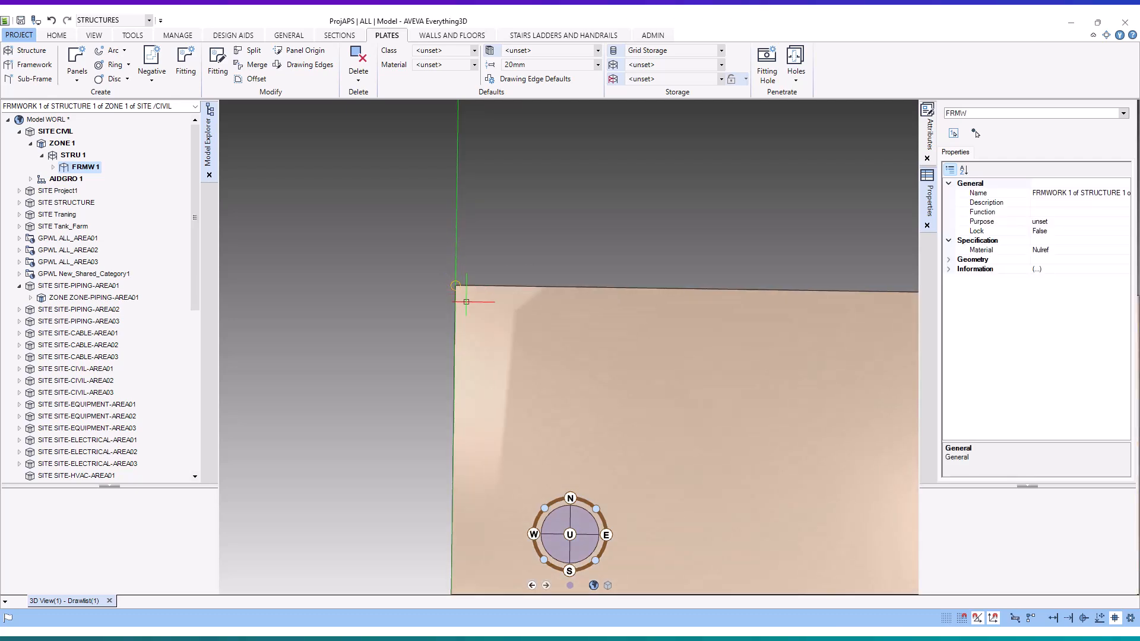
pyautogui.scroll(4, 725, 338)
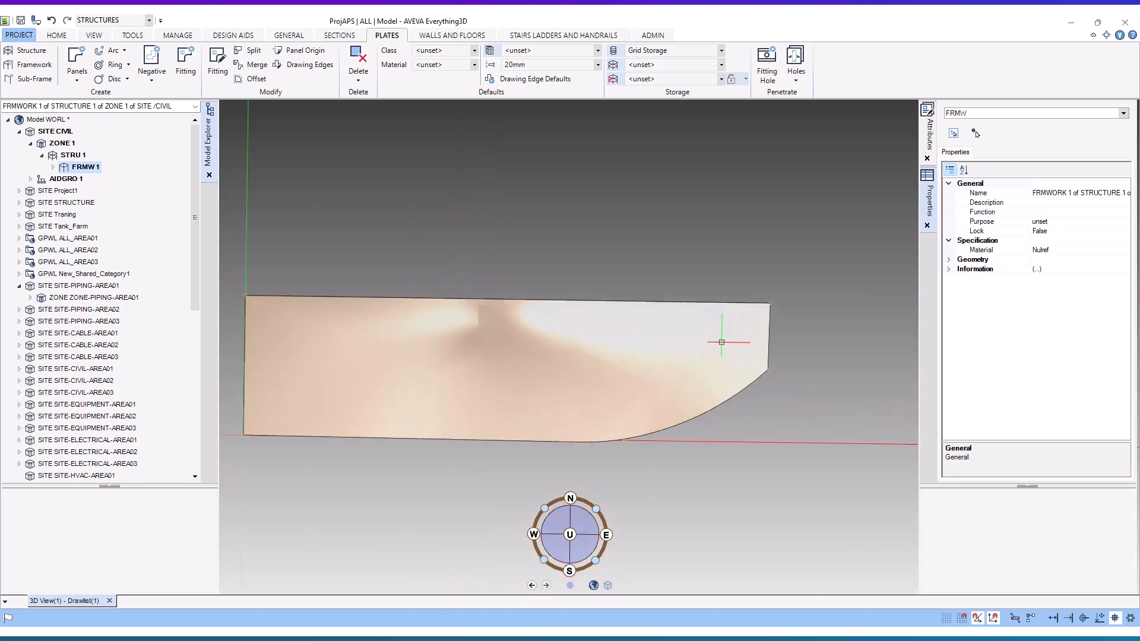
pyautogui.scroll(-3, 715, 352)
pyautogui.scroll(-3, 708, 356)
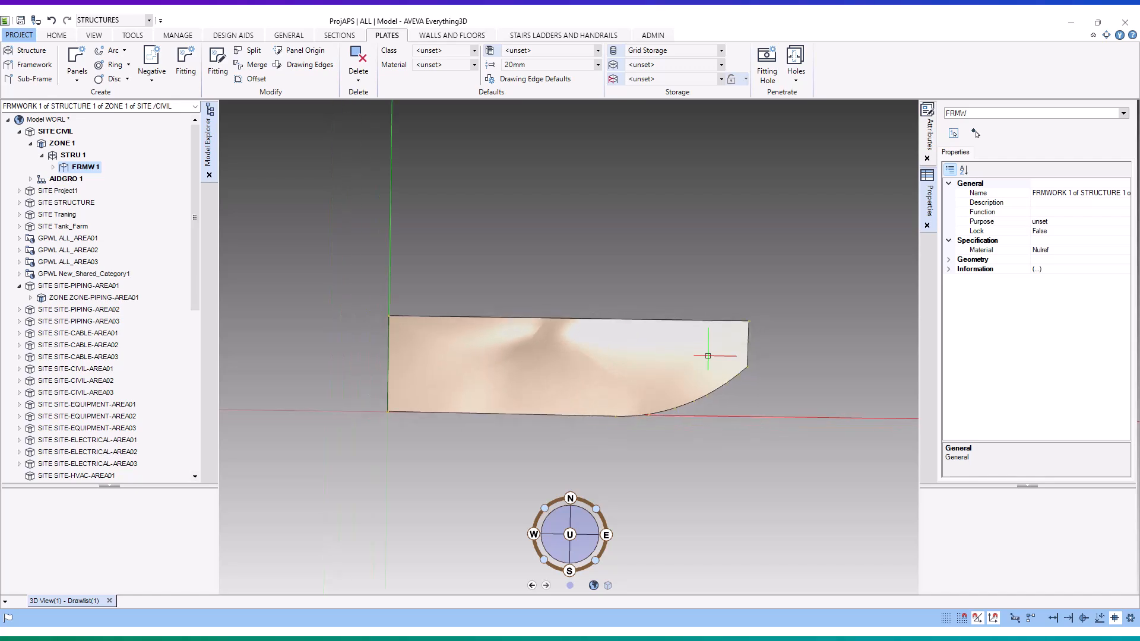
pyautogui.scroll(1, 524, 339)
pyautogui.scroll(1, 524, 339)
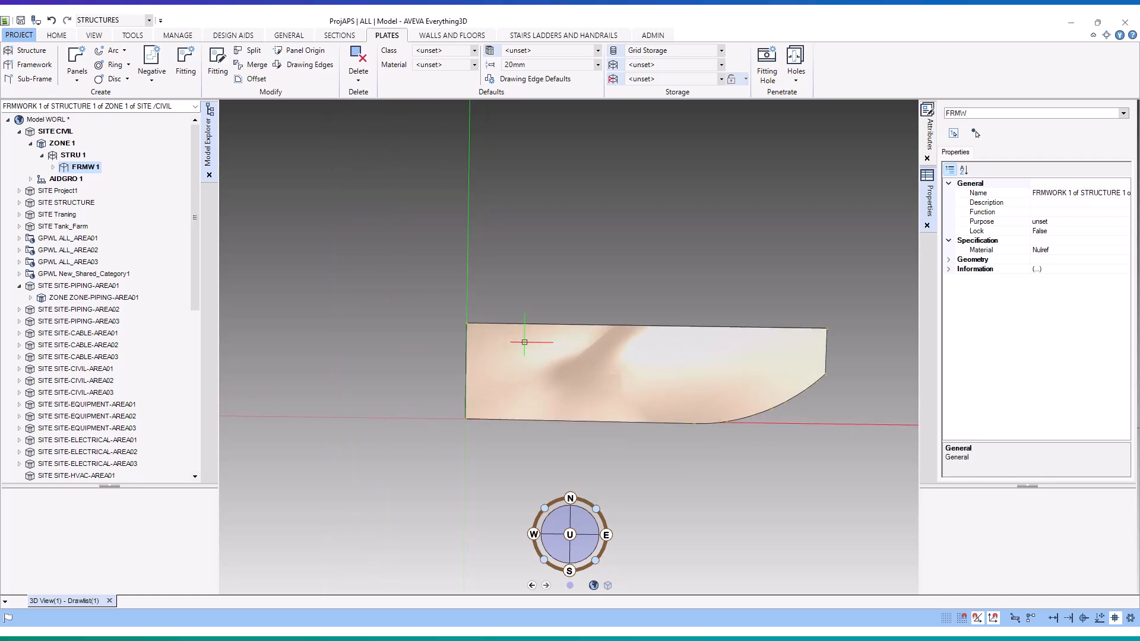
pyautogui.moveTo(570, 312); pyautogui.dragTo(610, 225, button='middle')
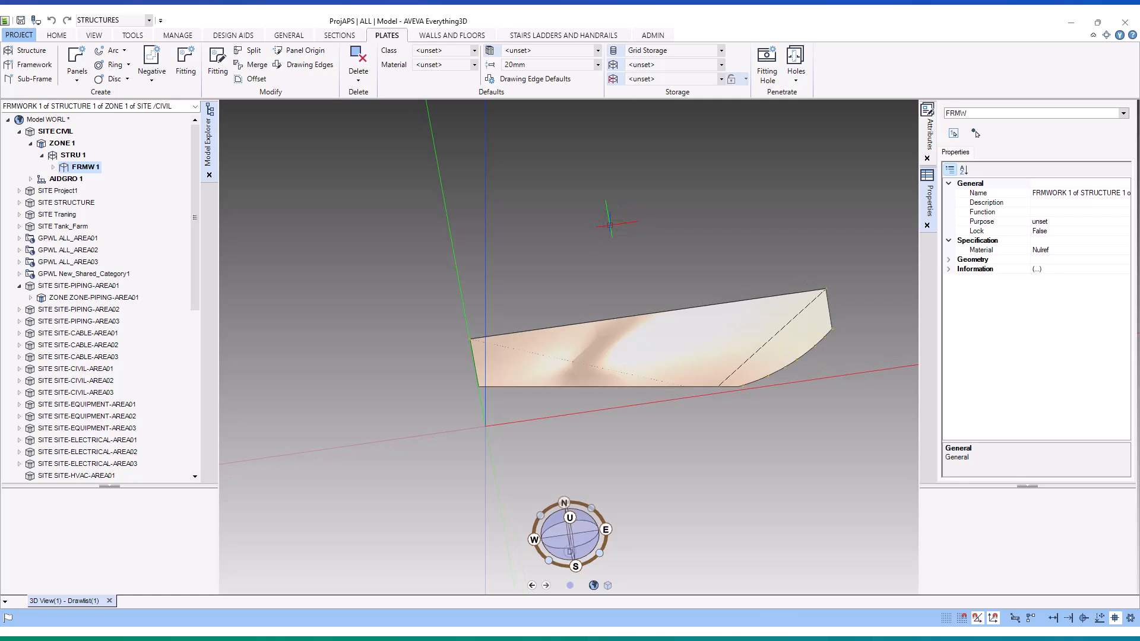
pyautogui.rightClick(609, 225)
pyautogui.click(582, 202)
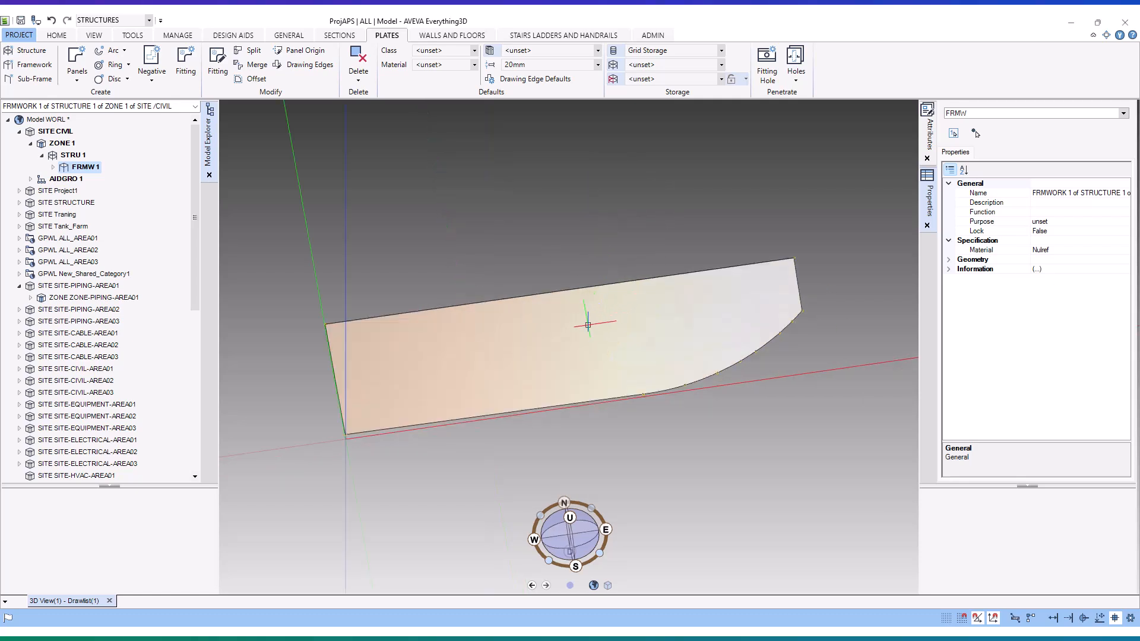
pyautogui.scroll(2, 588, 325)
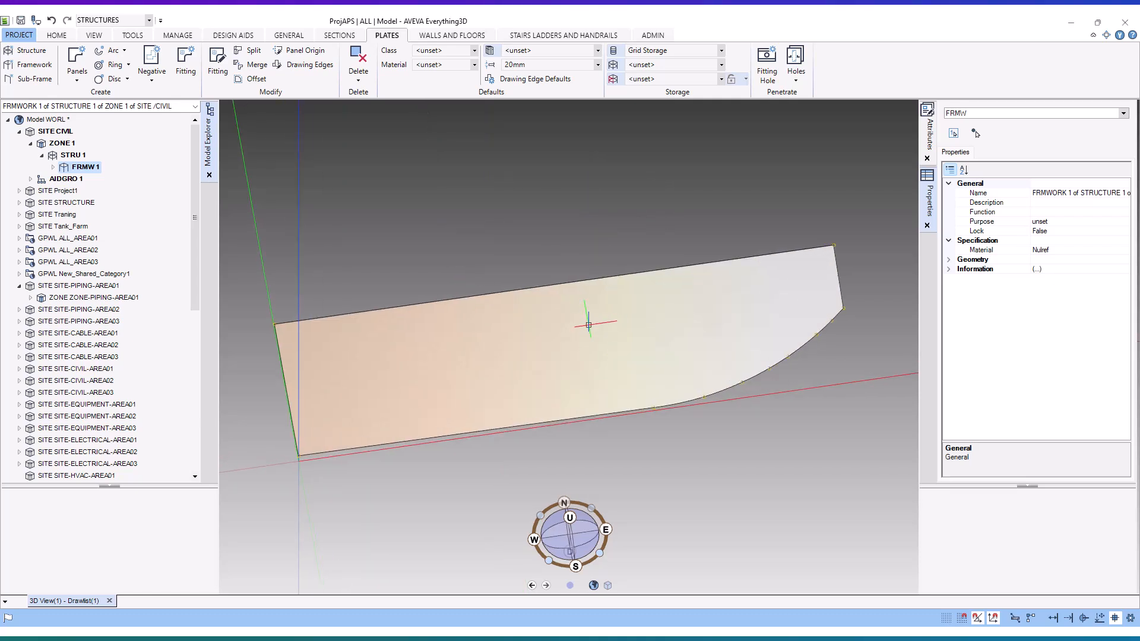
pyautogui.scroll(-2, 565, 267)
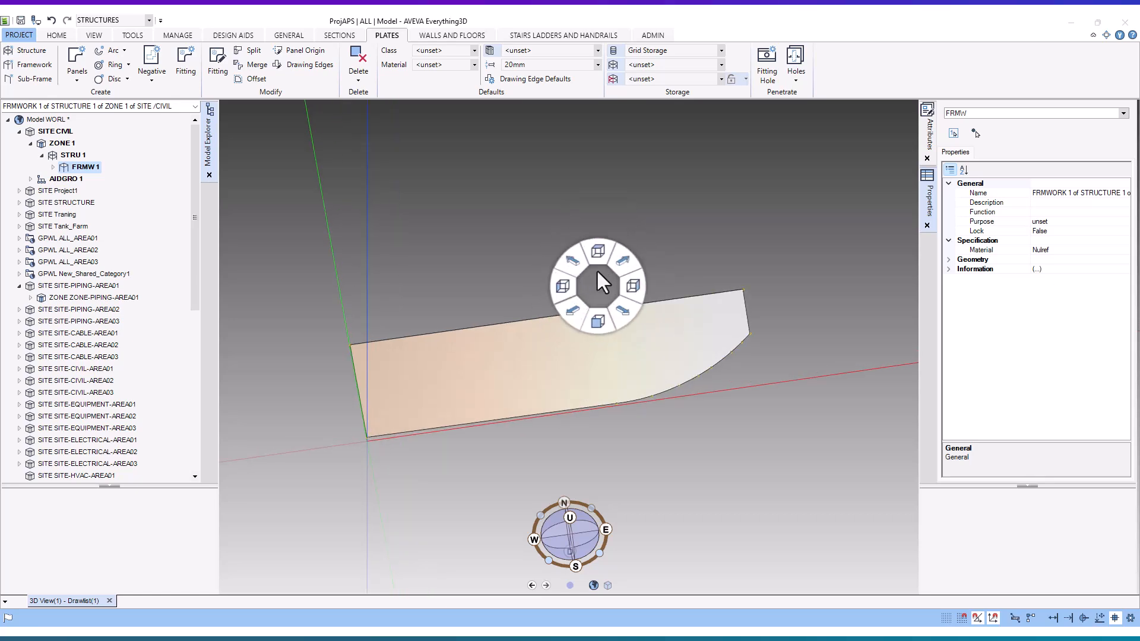
pyautogui.click(590, 244)
pyautogui.click(570, 518)
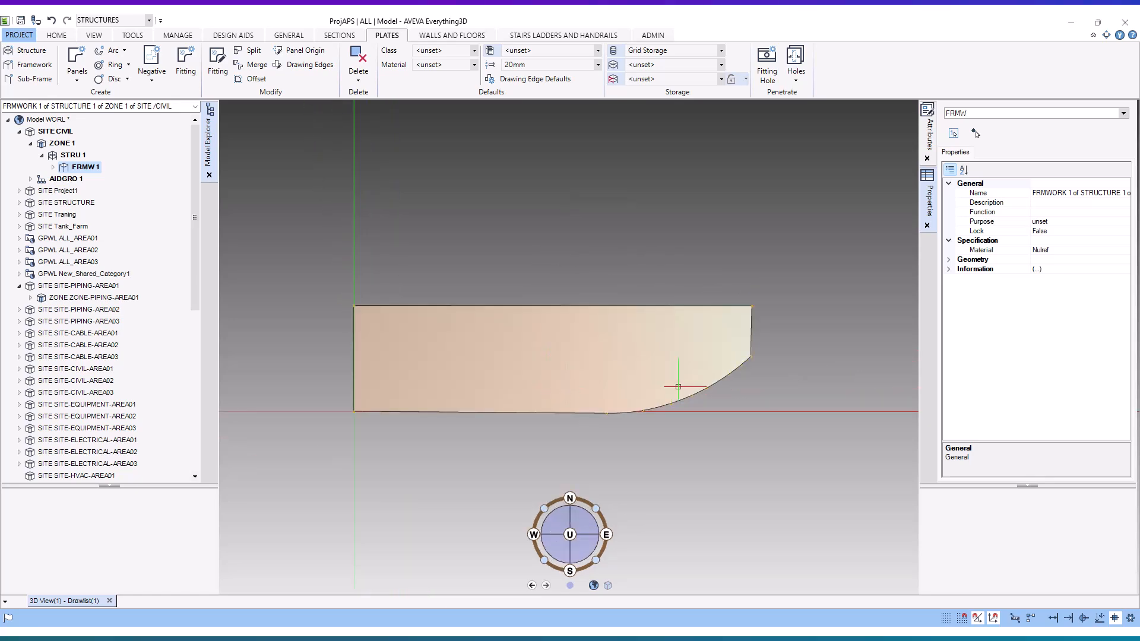
pyautogui.scroll(2, 678, 386)
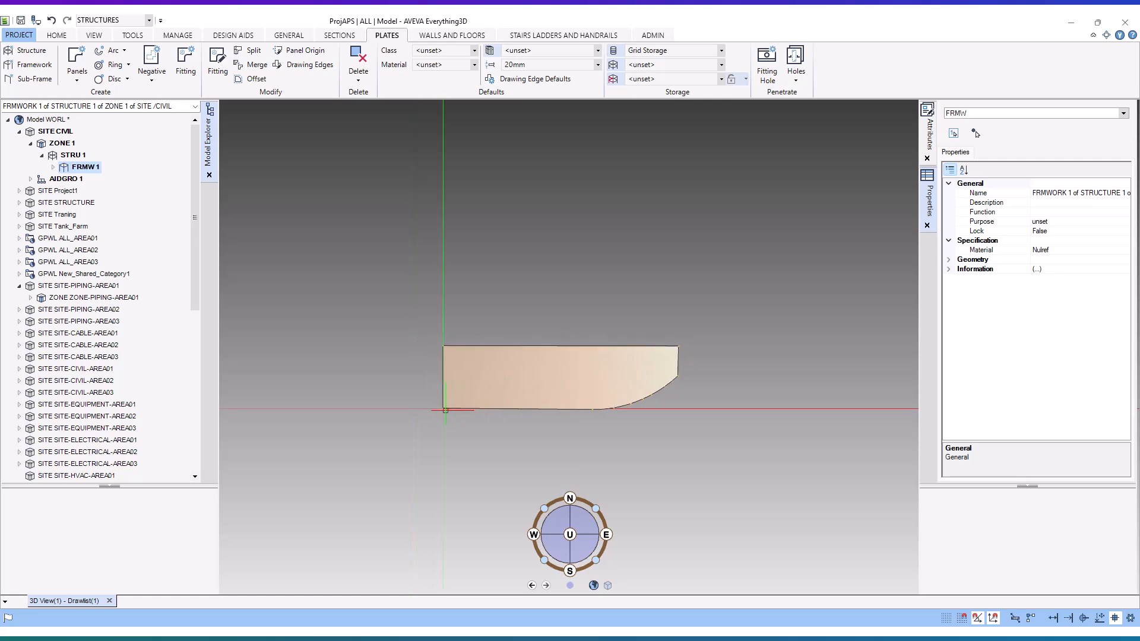
# - Examine the panel's southwest corner from a low angle to compare its elevation with the world origin
pyautogui.moveTo(457, 377); pyautogui.dragTo(488, 289, button='middle')
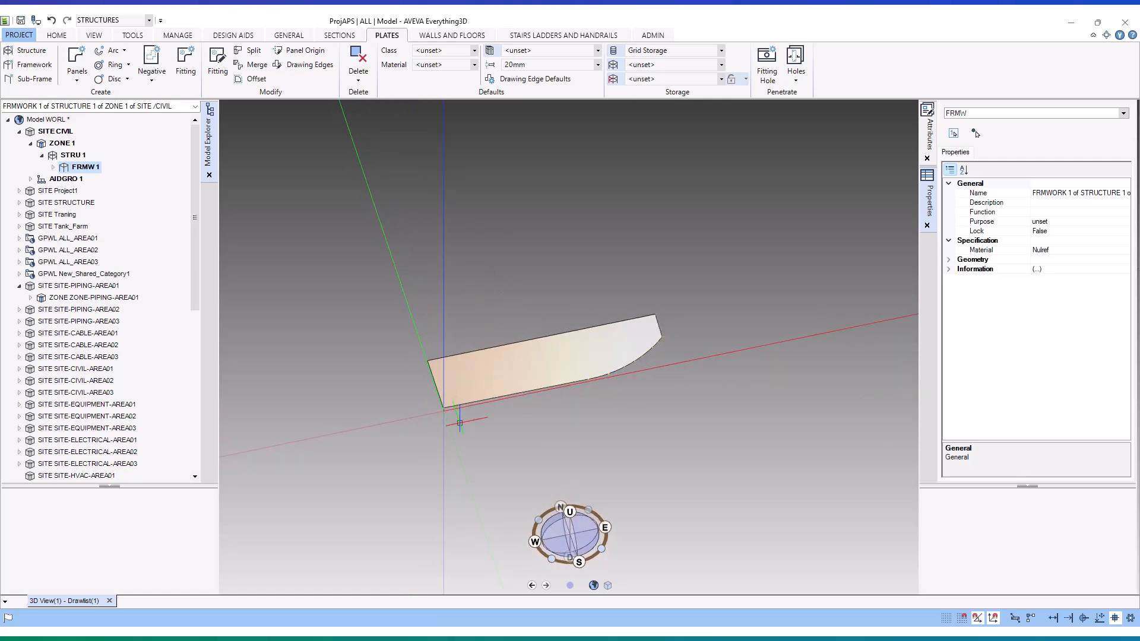
pyautogui.scroll(5, 439, 386)
pyautogui.moveTo(438, 383); pyautogui.dragTo(470, 308, button='middle')
pyautogui.scroll(5, 444, 312)
pyautogui.scroll(1, 444, 312)
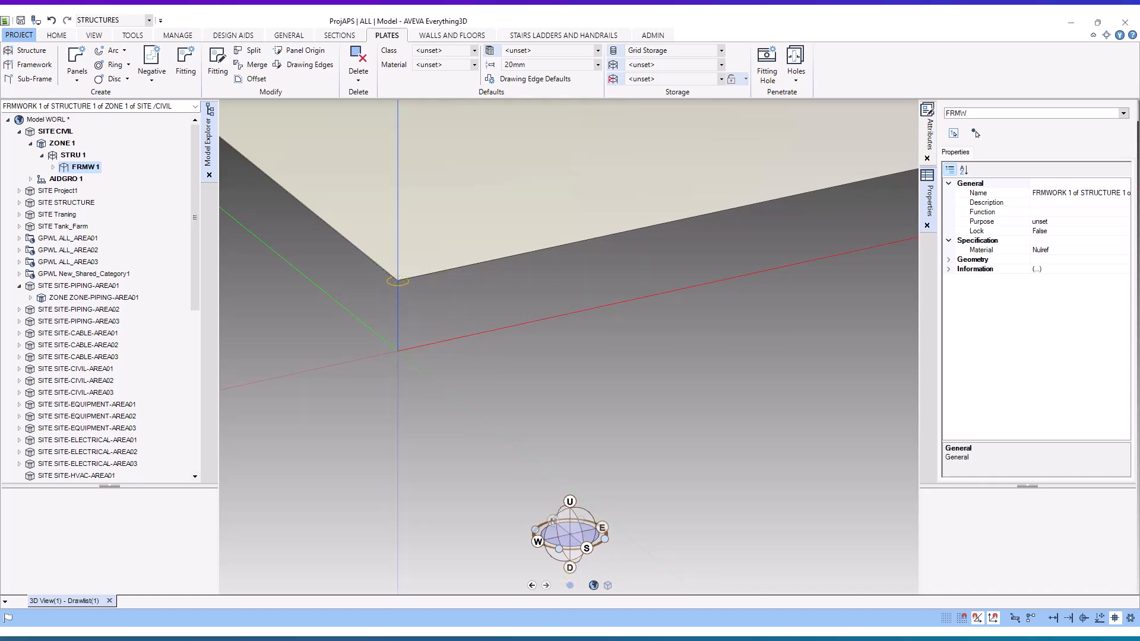
# - Switch to File Explorer, open AIDCIRCLE from drive D: in Notepad, and highlight U 7000 in its write-line expression
pyautogui.click(535, 609)
pyautogui.click(389, 521)
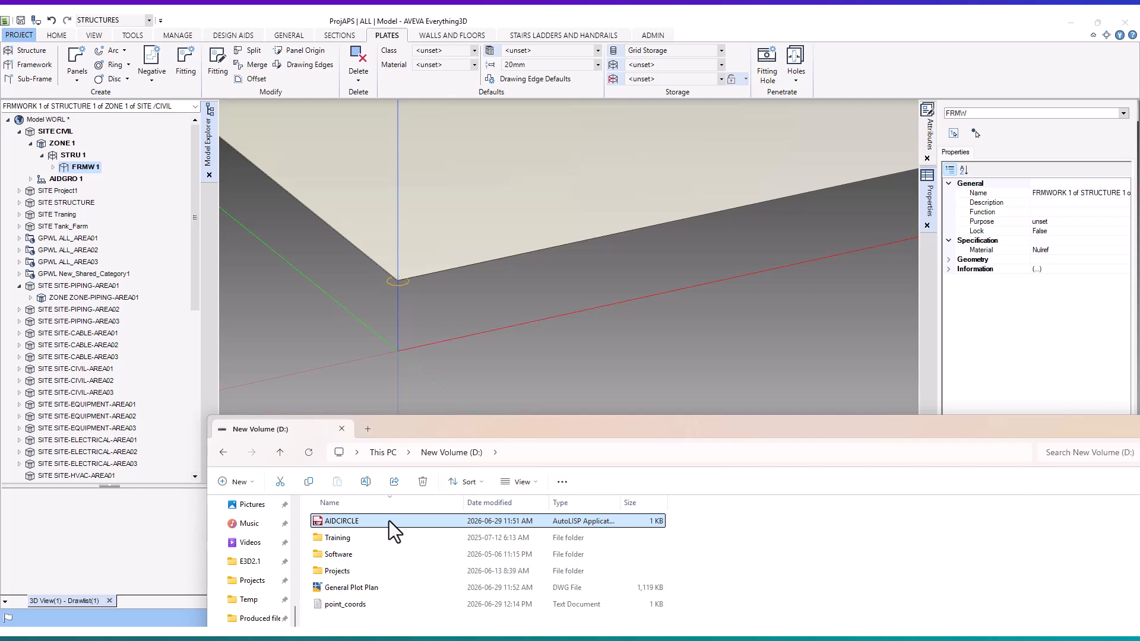
pyautogui.rightClick(389, 521)
pyautogui.click(433, 445)
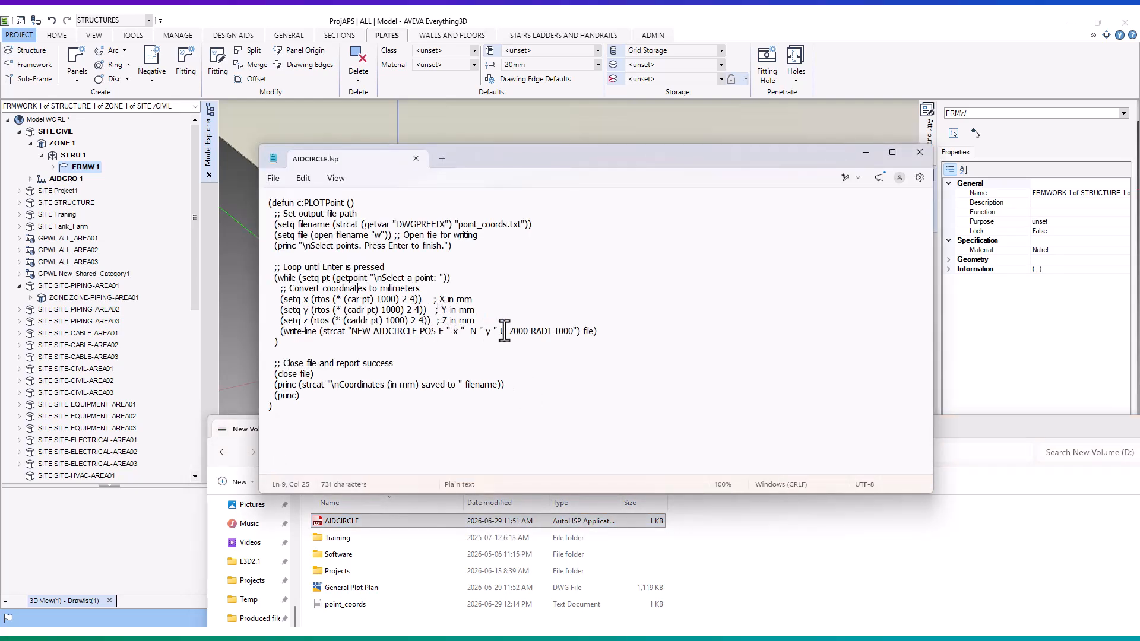
pyautogui.moveTo(500, 333); pyautogui.dragTo(528, 336)
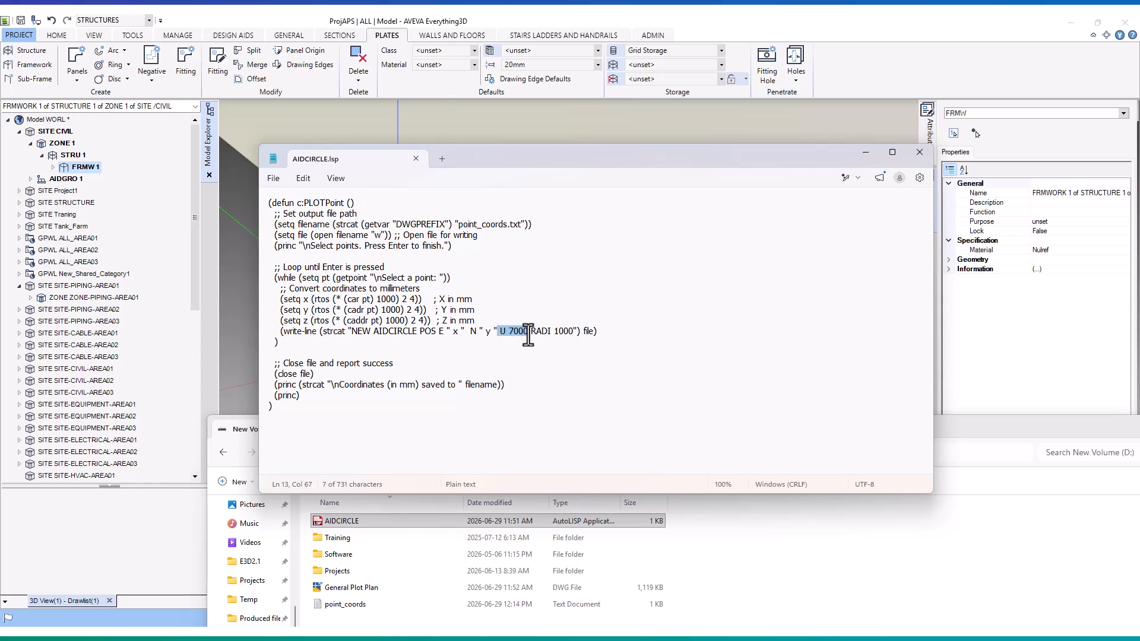